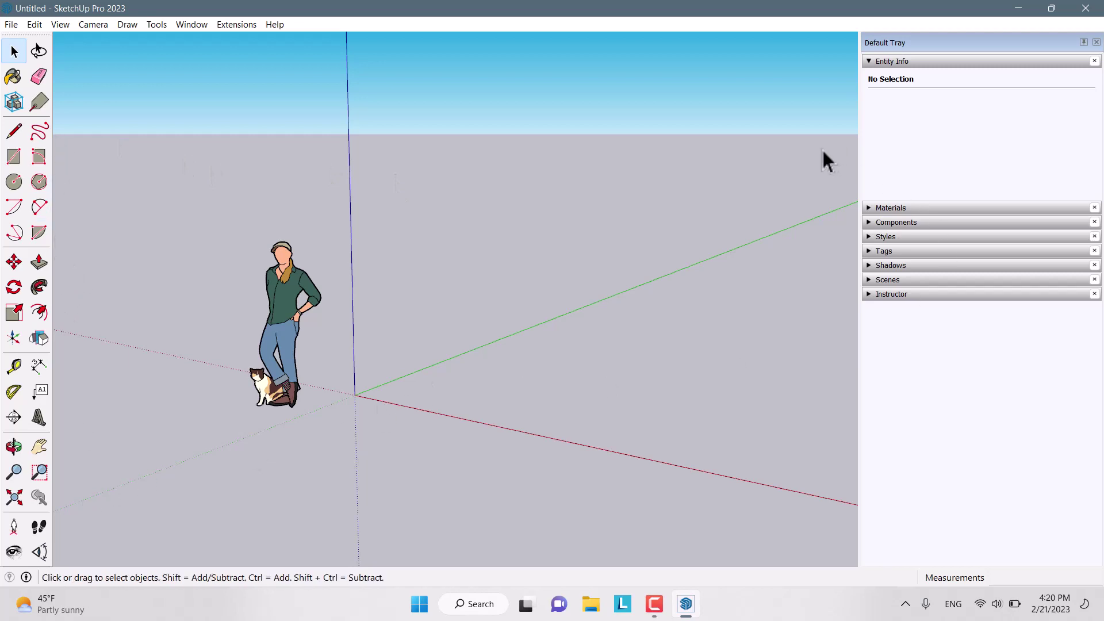
Step: Hide the Entity Info panel and side tray, then box-select the Heather figure
left_click(888, 61)
left_click(1096, 42)
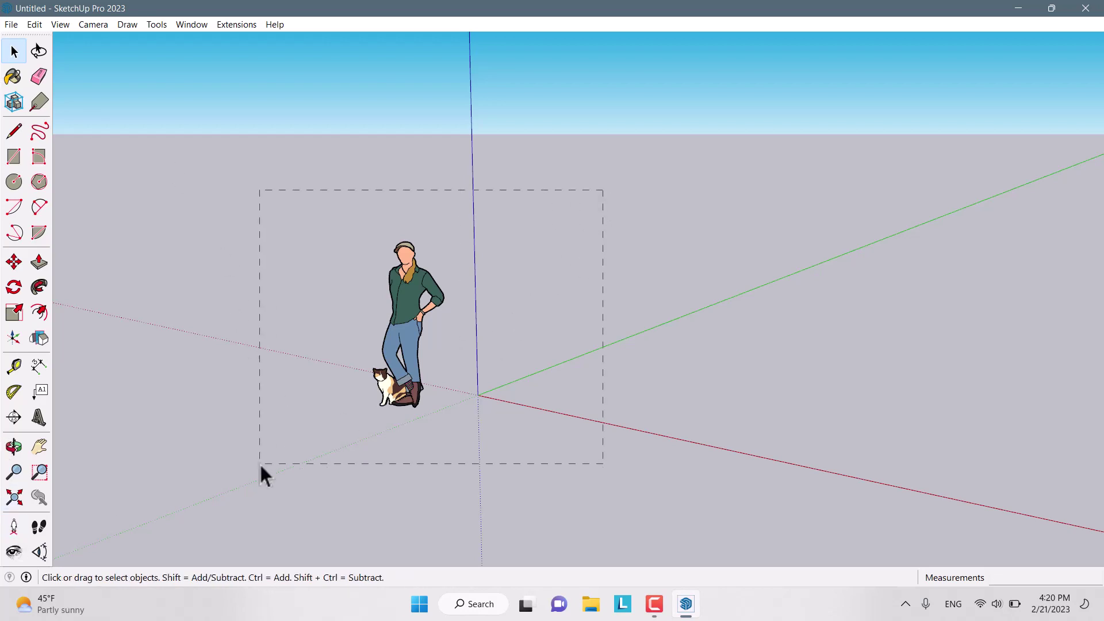
left_click_drag(260, 463, 259, 464)
Step: Delete the Heather figure and sweep several Lasso Select loops across the empty scene
key("Delete")
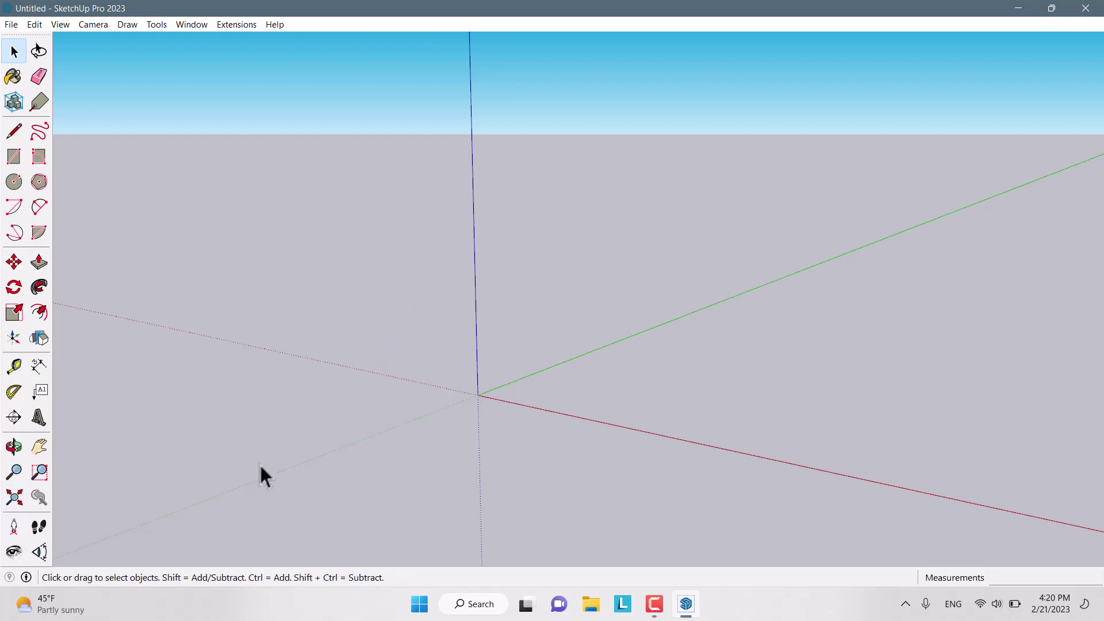
left_click(44, 54)
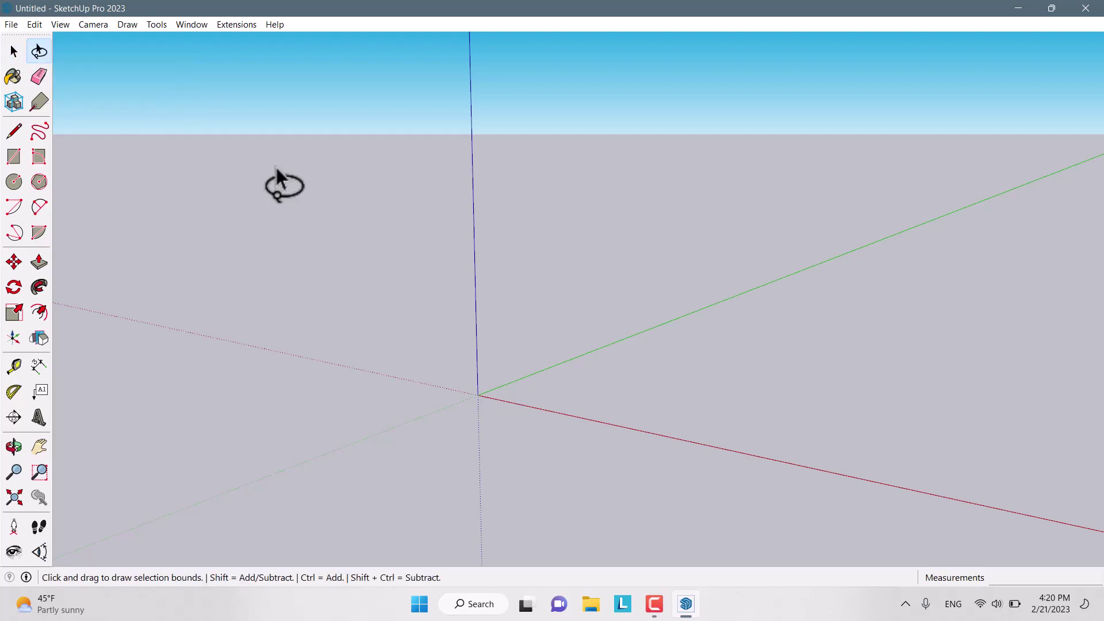
mouse_move(633, 290)
left_mouse_down()
mouse_move(571, 364)
mouse_move(575, 377)
left_mouse_up()
mouse_move(345, 256)
left_mouse_down()
mouse_move(439, 301)
mouse_move(591, 308)
mouse_move(454, 380)
mouse_move(281, 386)
mouse_move(173, 339)
left_mouse_up()
left_click_drag(426, 231, 330, 269)
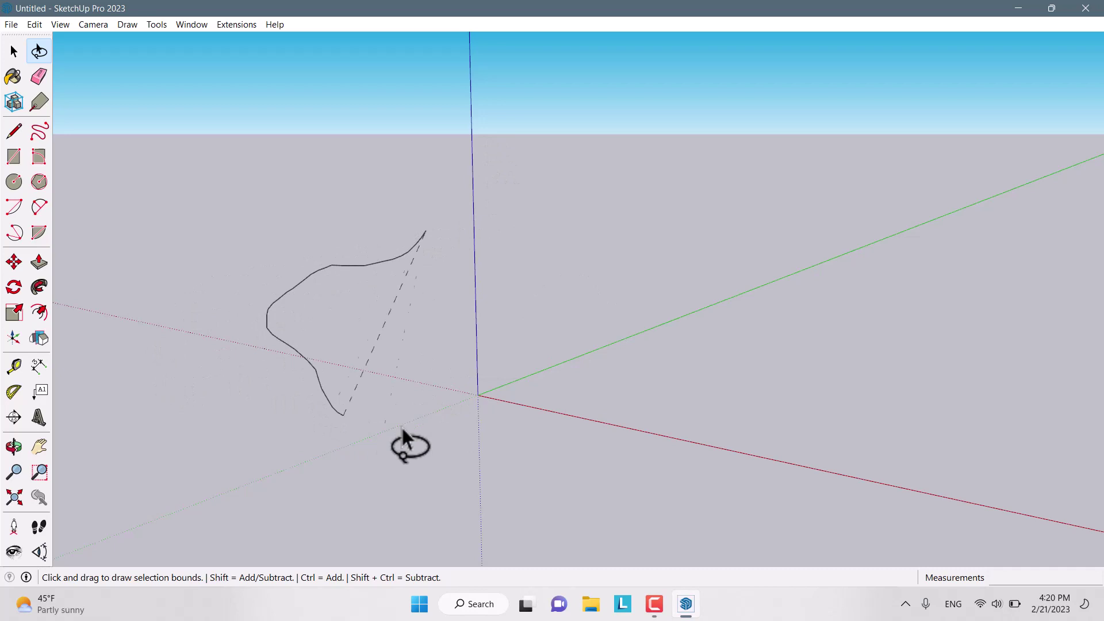
mouse_move(401, 425)
left_mouse_down()
mouse_move(528, 154)
mouse_move(436, 86)
mouse_move(239, 179)
mouse_move(223, 175)
mouse_move(172, 259)
left_mouse_up()
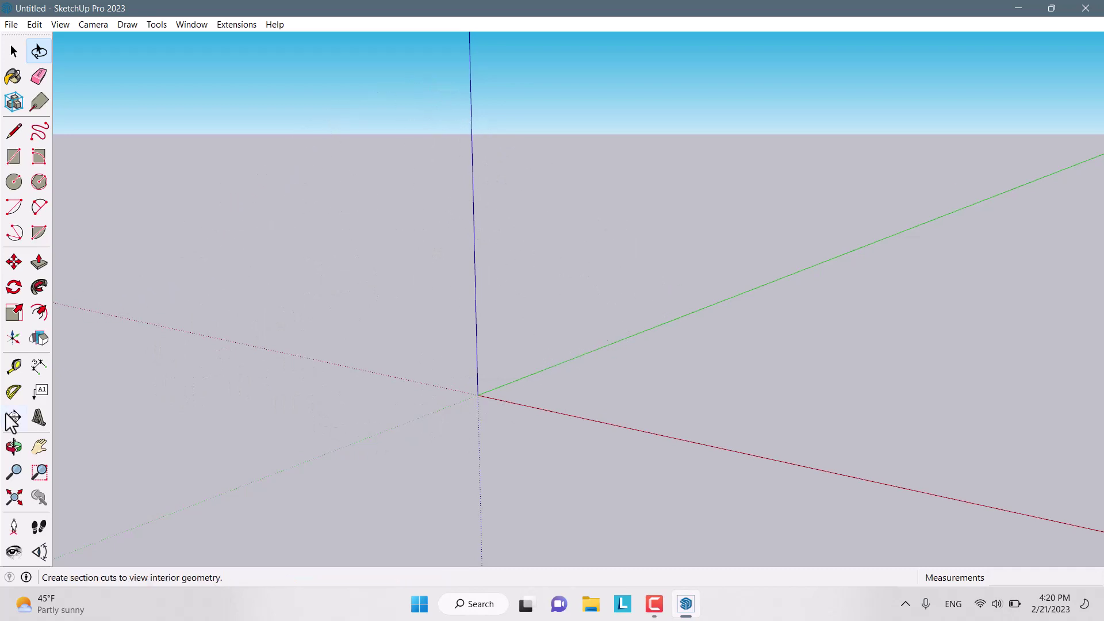
Step: Pick the Paint Bucket and open the Materials panel's collection list
left_click(12, 79)
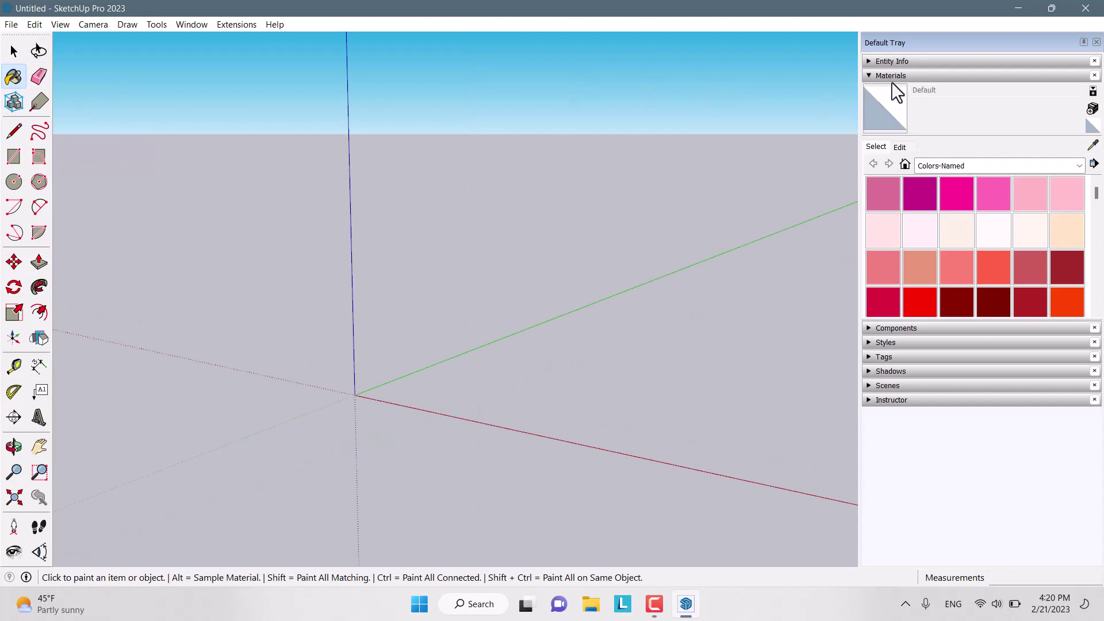
left_click(891, 77)
left_click(891, 61)
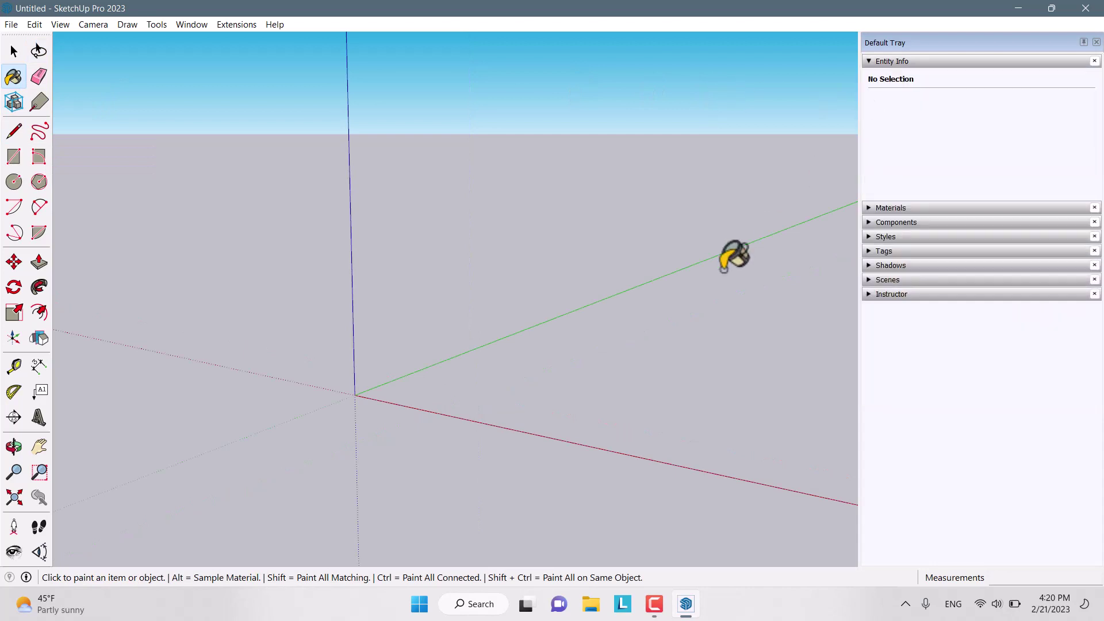
left_click(887, 62)
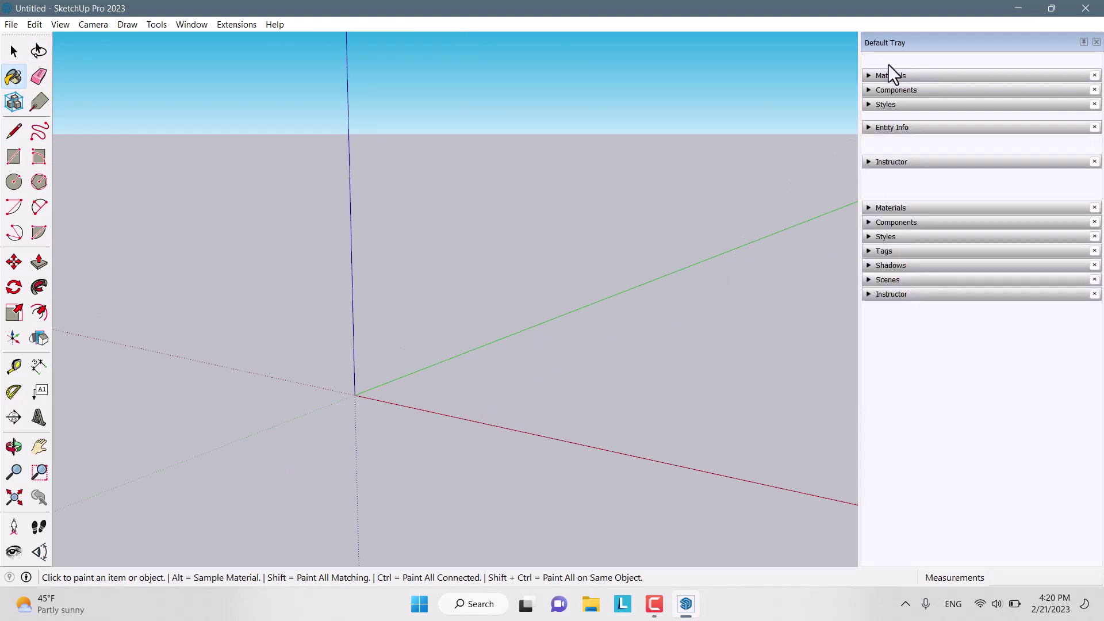
left_click(891, 77)
left_click(952, 166)
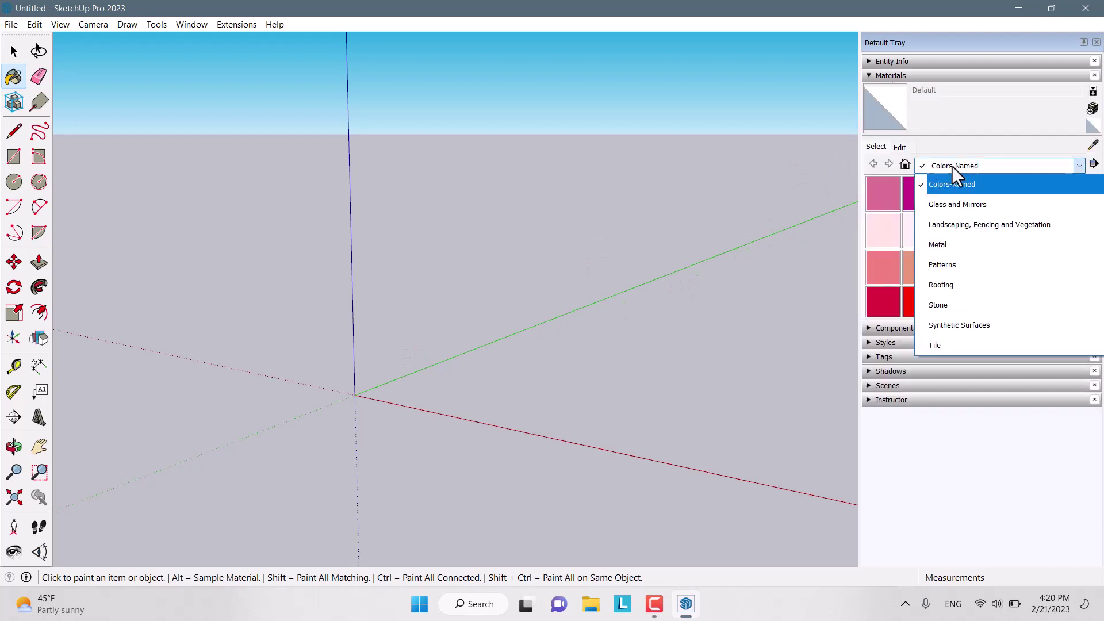
Step: Scroll through the material collections to the Colors-Named library
scroll(961, 212, "up", 3)
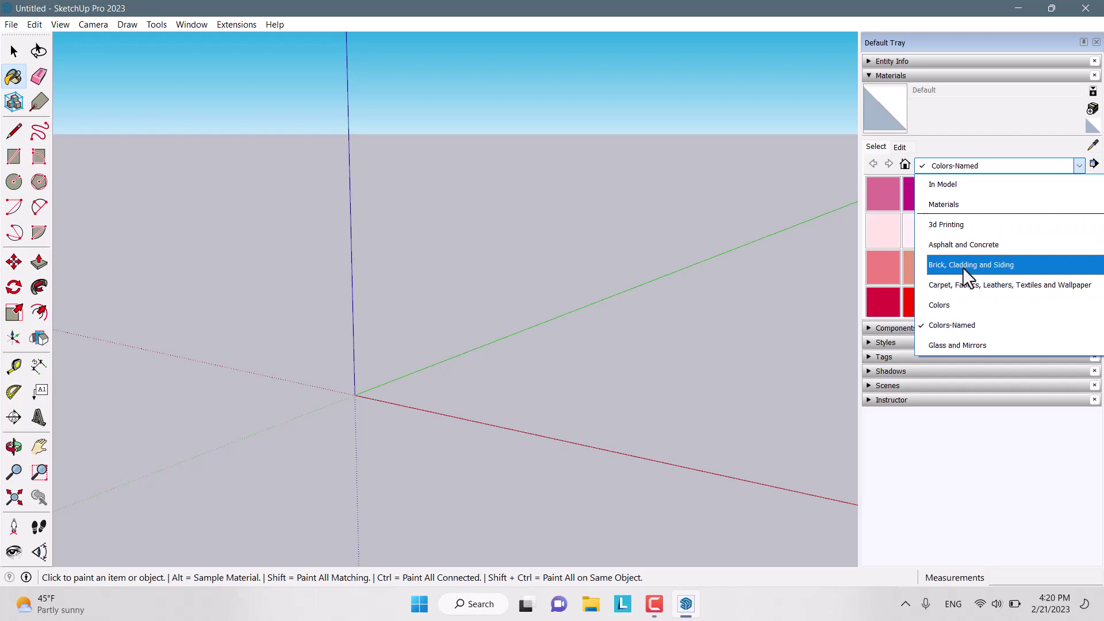
scroll(958, 317, "down", 1)
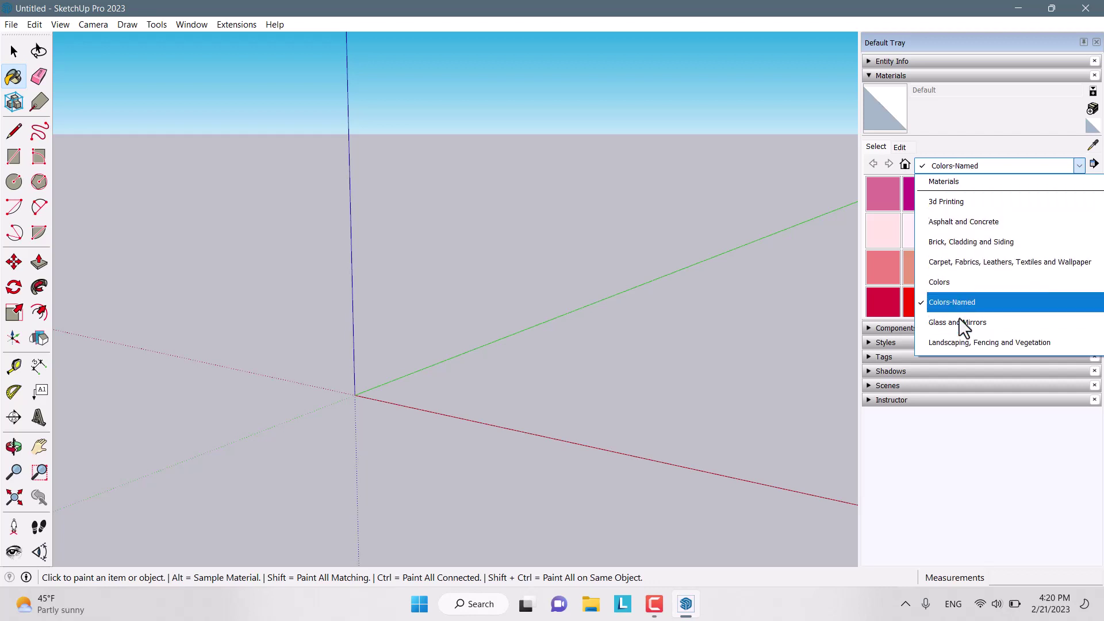
scroll(958, 318, "down", 1)
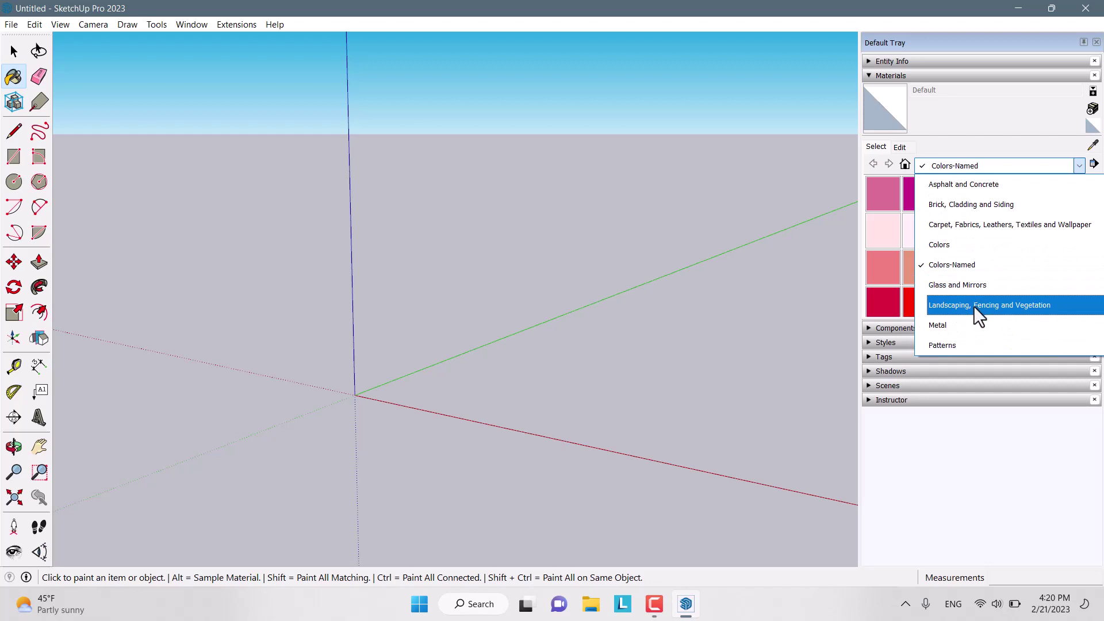
scroll(951, 325, "down", 2)
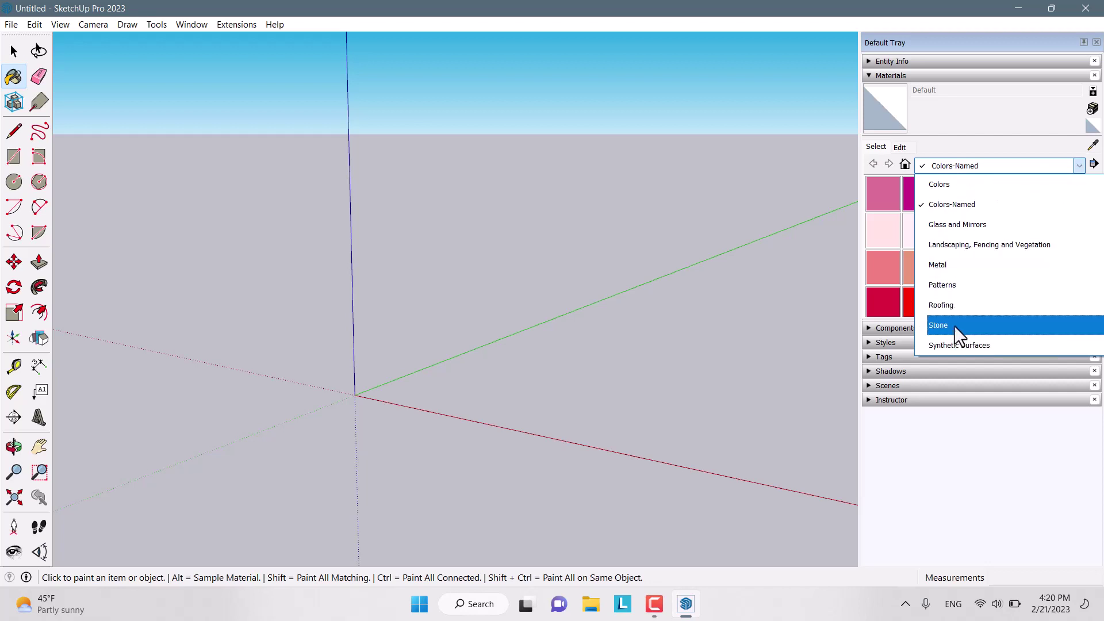
scroll(954, 346, "down", 2)
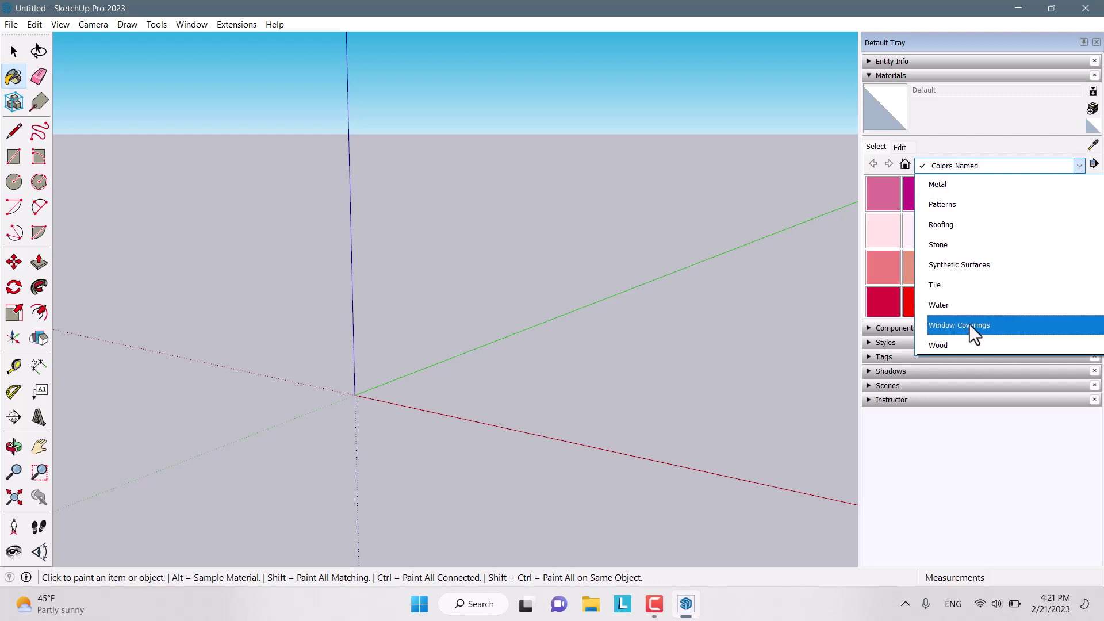
scroll(969, 326, "up", 2)
Step: Choose the MediumVioletRed swatch from Colors-Named and view its Edit settings
left_click(894, 77)
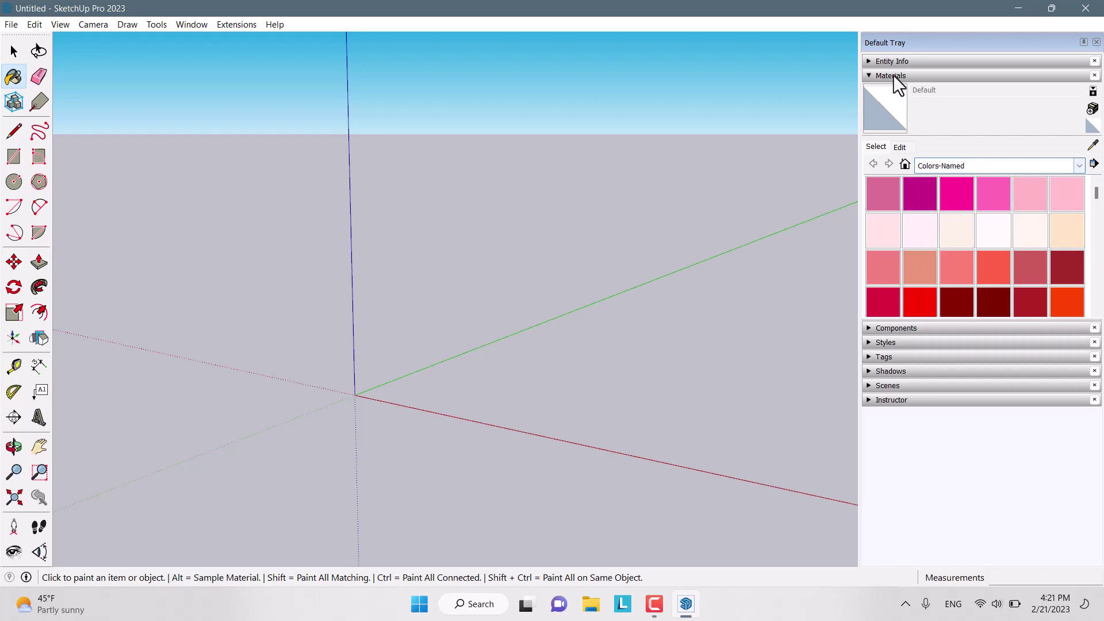
left_click(917, 187)
left_click(902, 147)
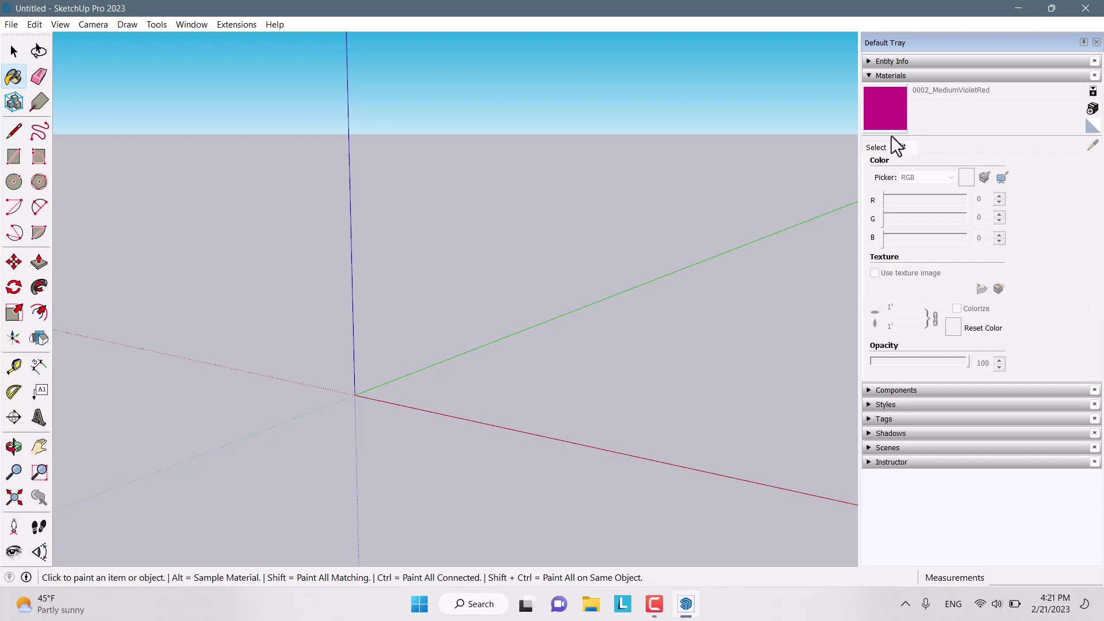
left_click(877, 147)
Step: Delete the Heather component from the In Model components collection
left_click(892, 75)
left_click(896, 90)
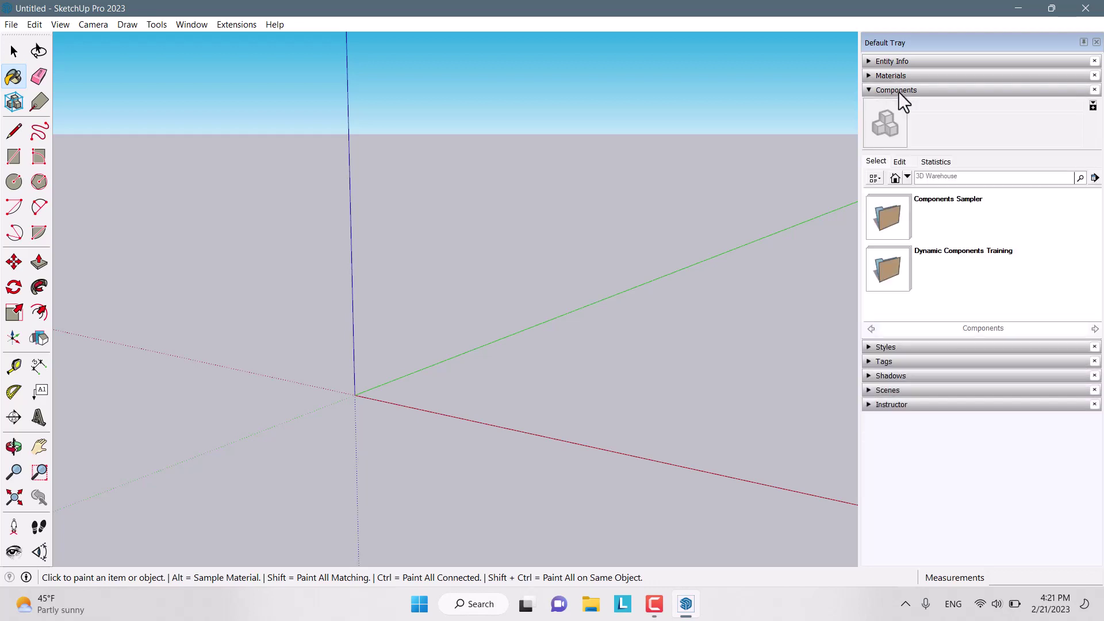
left_click(908, 177)
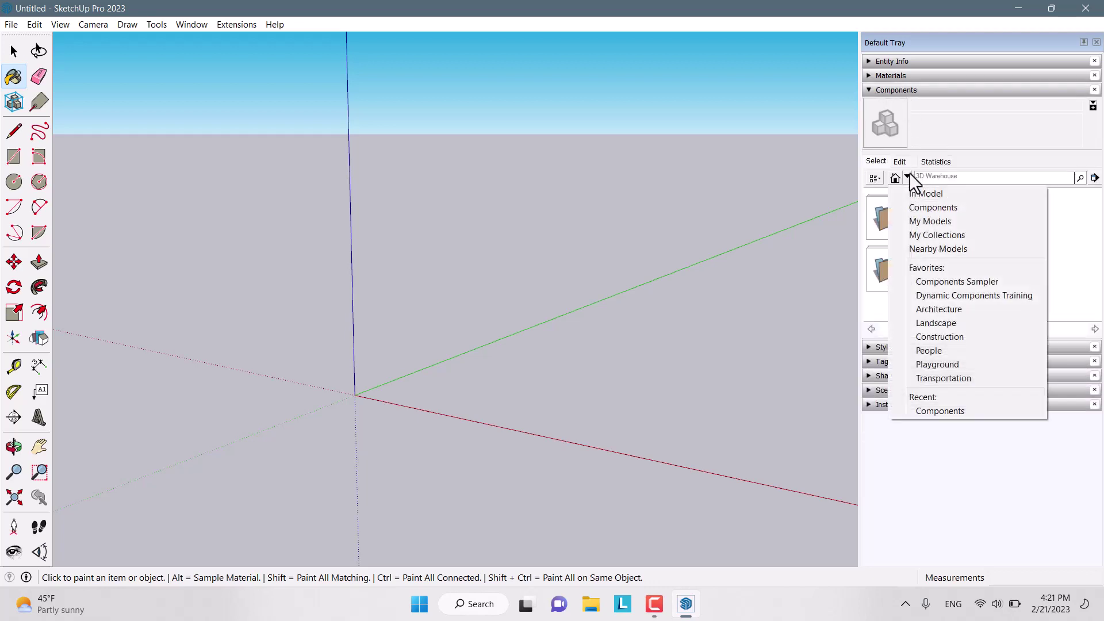
left_click(921, 194)
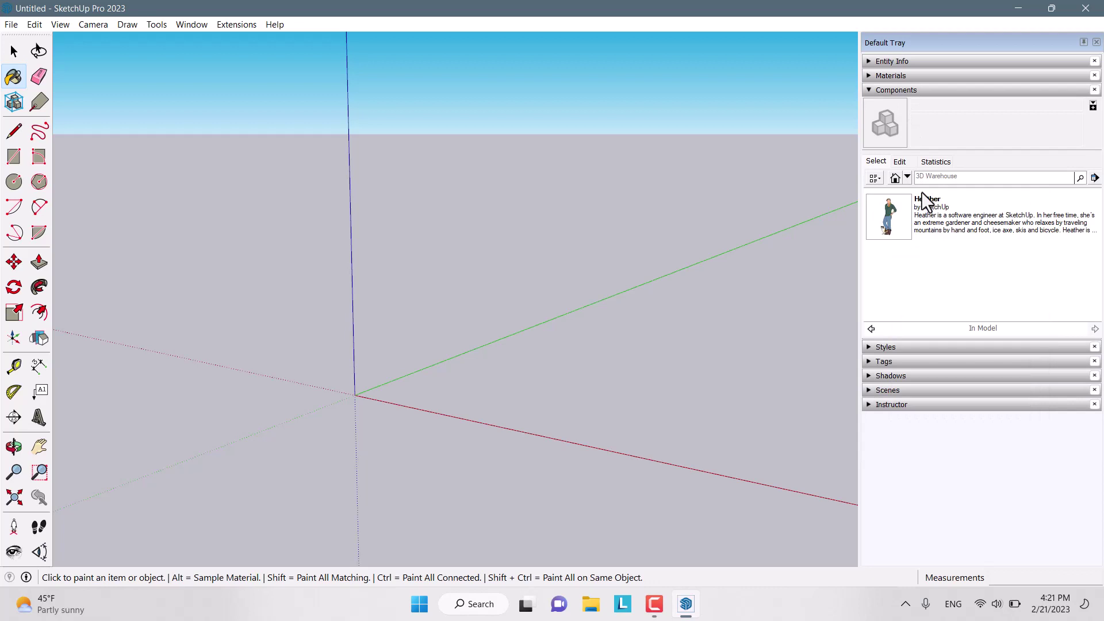
right_click(890, 229)
left_click(914, 241)
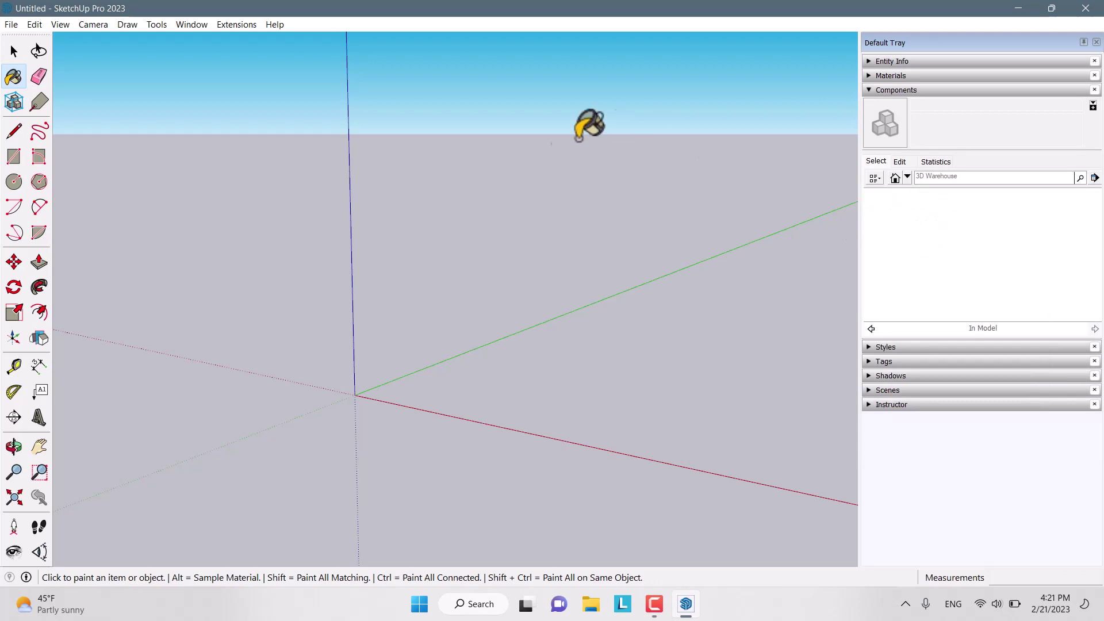
Step: View the Styles panel's In Model styles and glance at the Tags panel
left_click(876, 91)
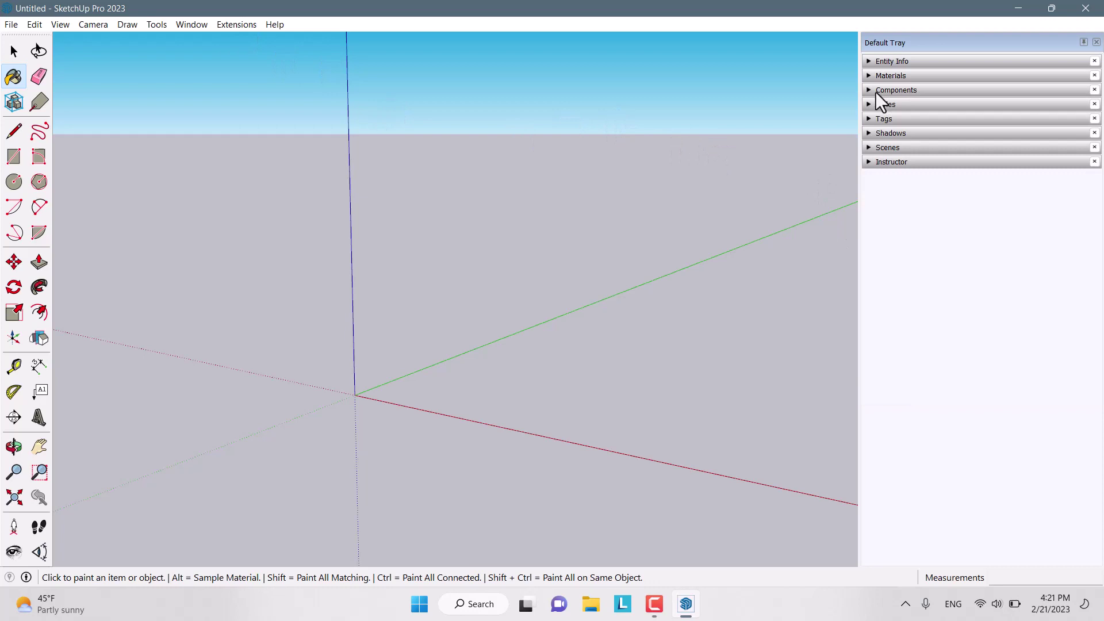
left_click(883, 106)
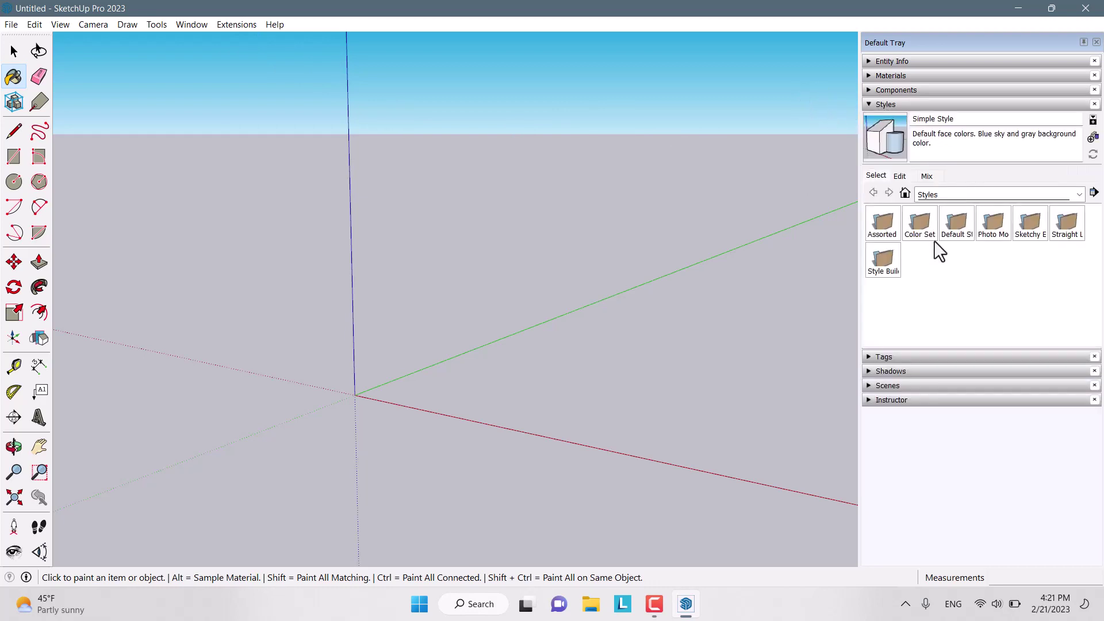
left_click(936, 196)
left_click(950, 214)
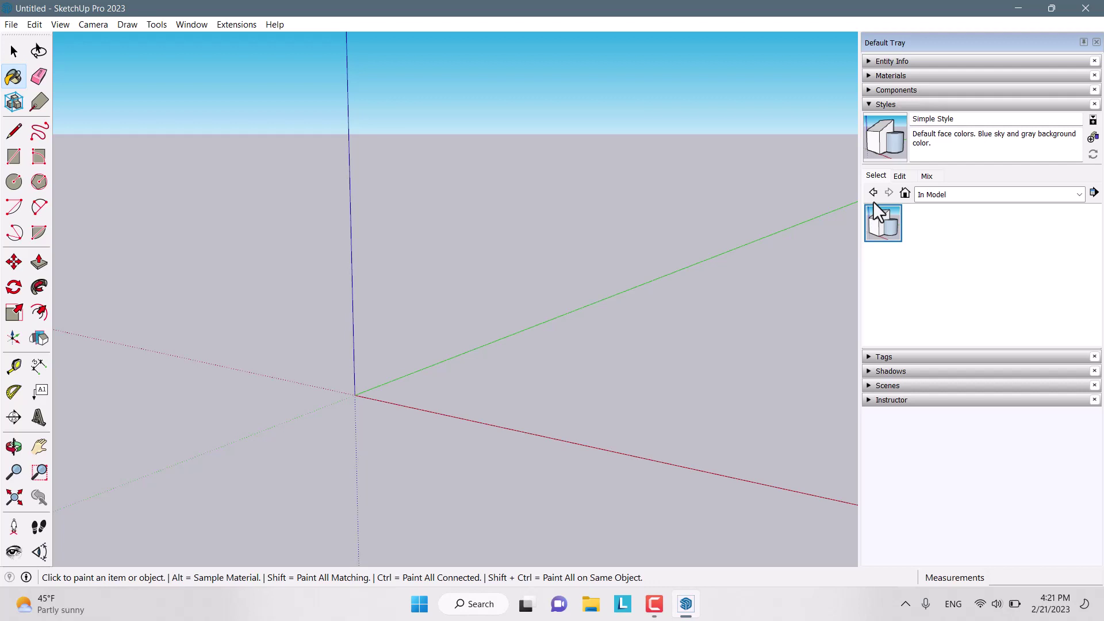
left_click(883, 105)
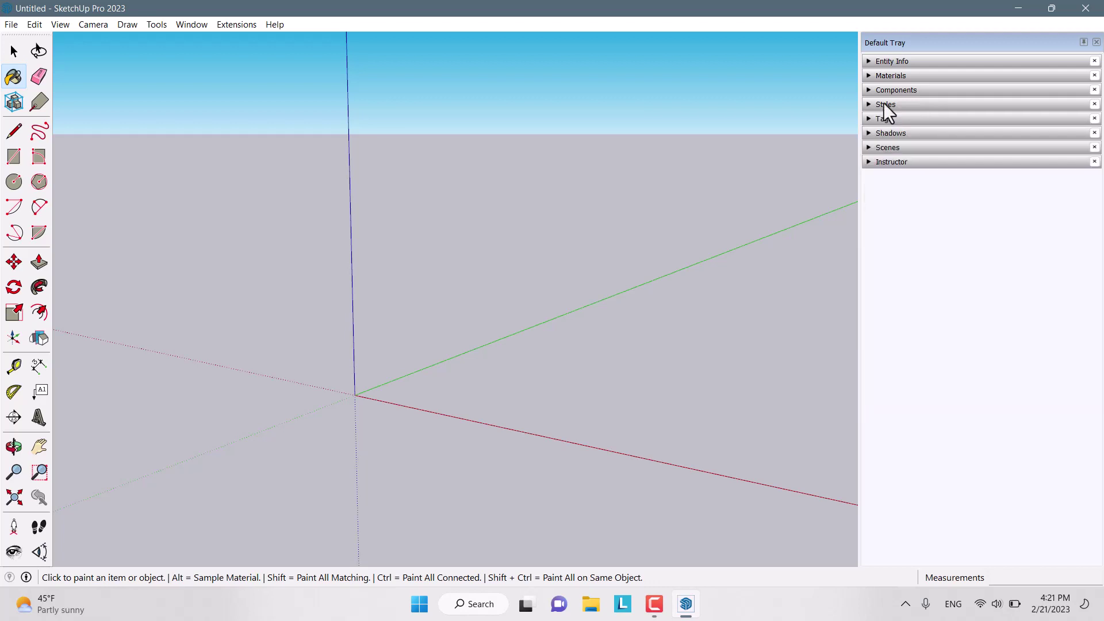
left_click(883, 118)
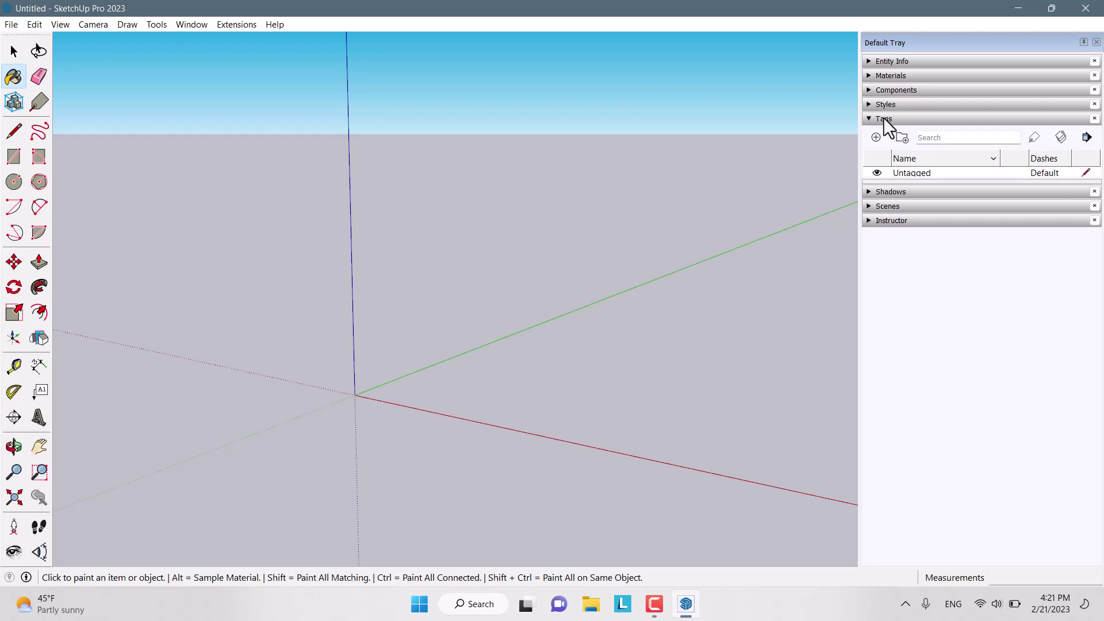
left_click(884, 119)
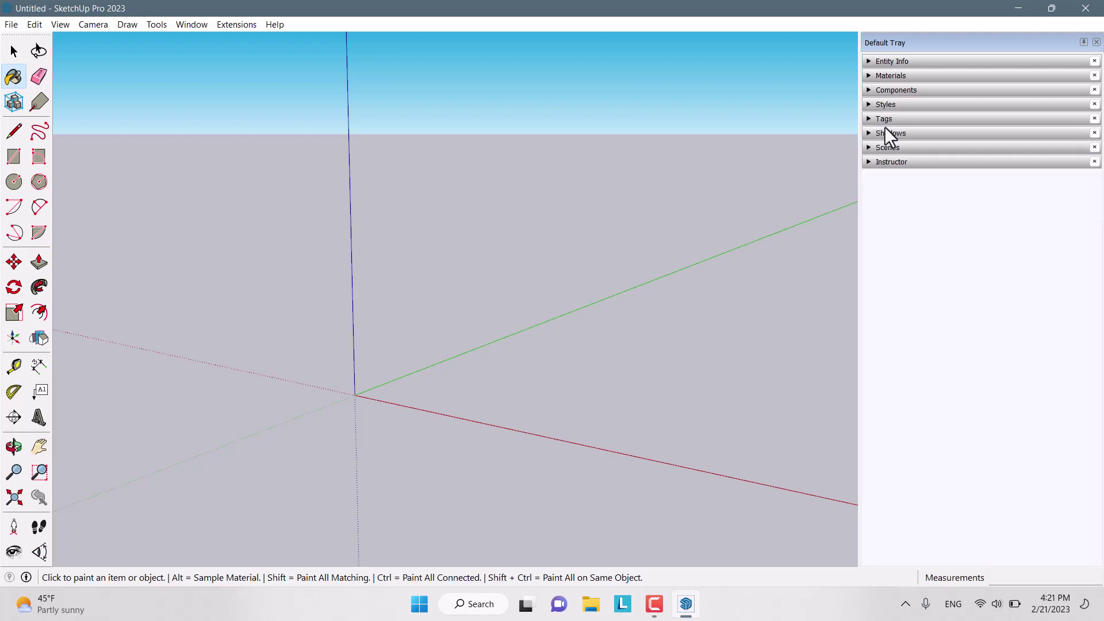
Step: Turn shadows off in the Shadows panel
left_click(886, 133)
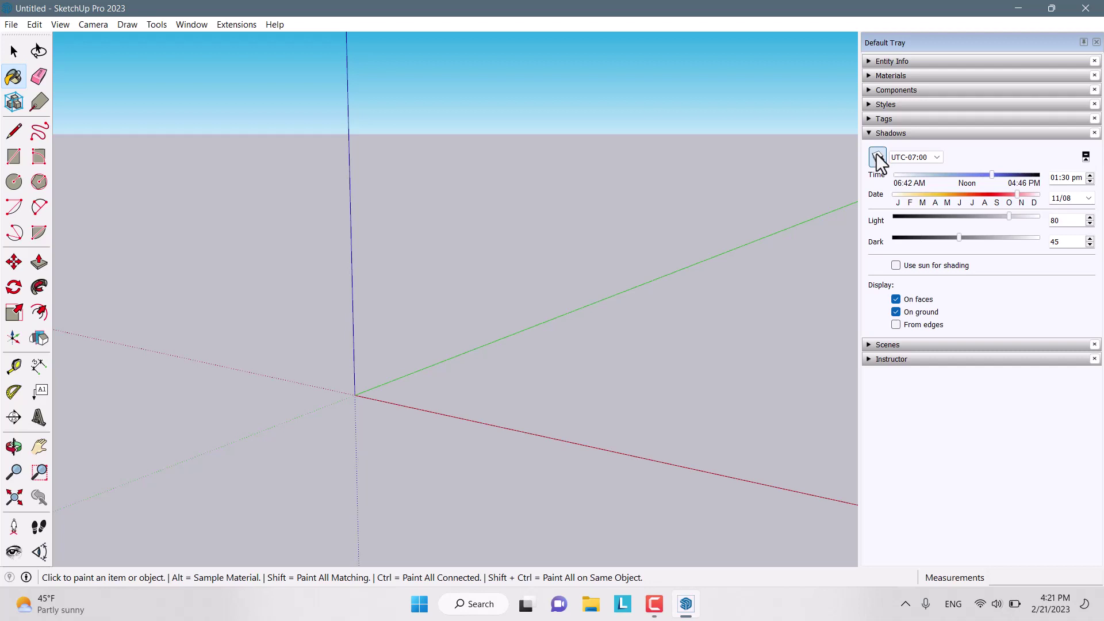
left_click(877, 156)
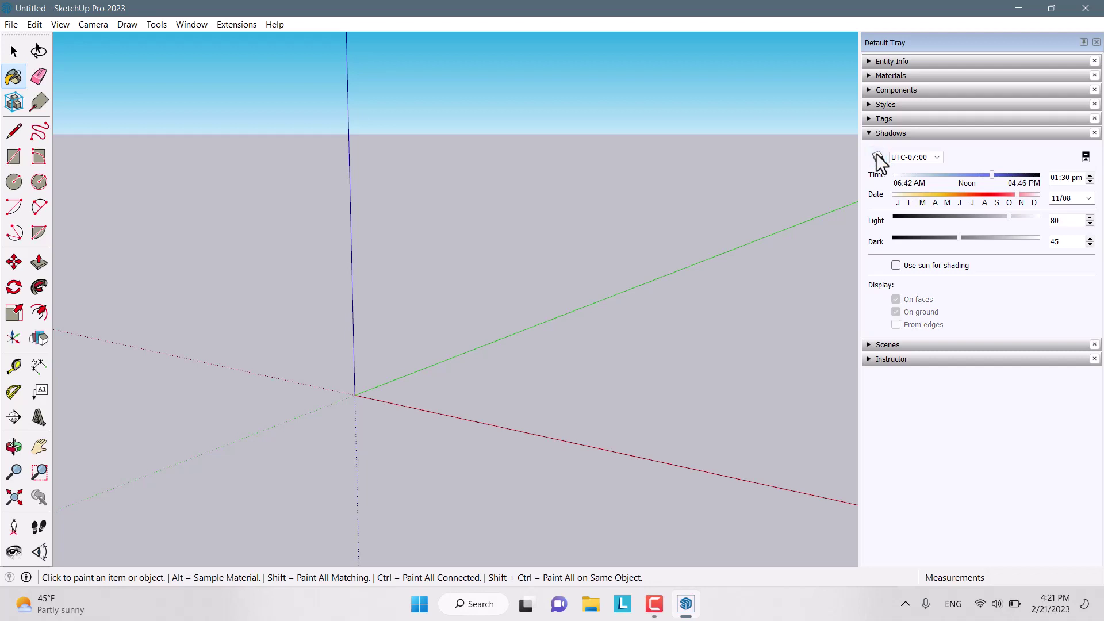
left_click(884, 135)
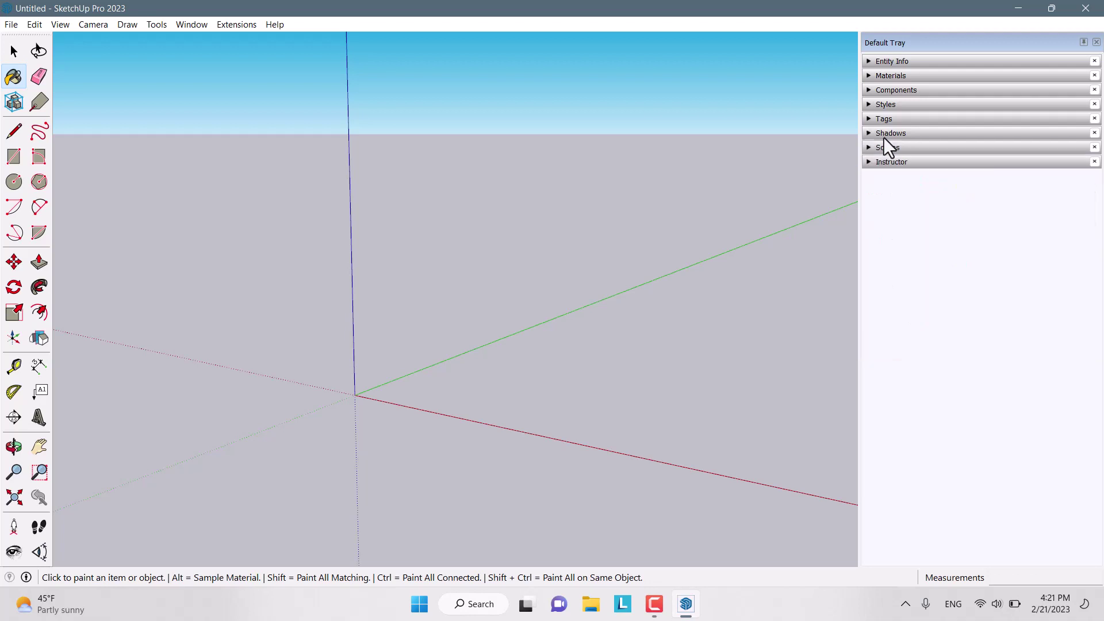
Step: Look over the Scenes and Instructor panels, leaving both collapsed
left_click(887, 148)
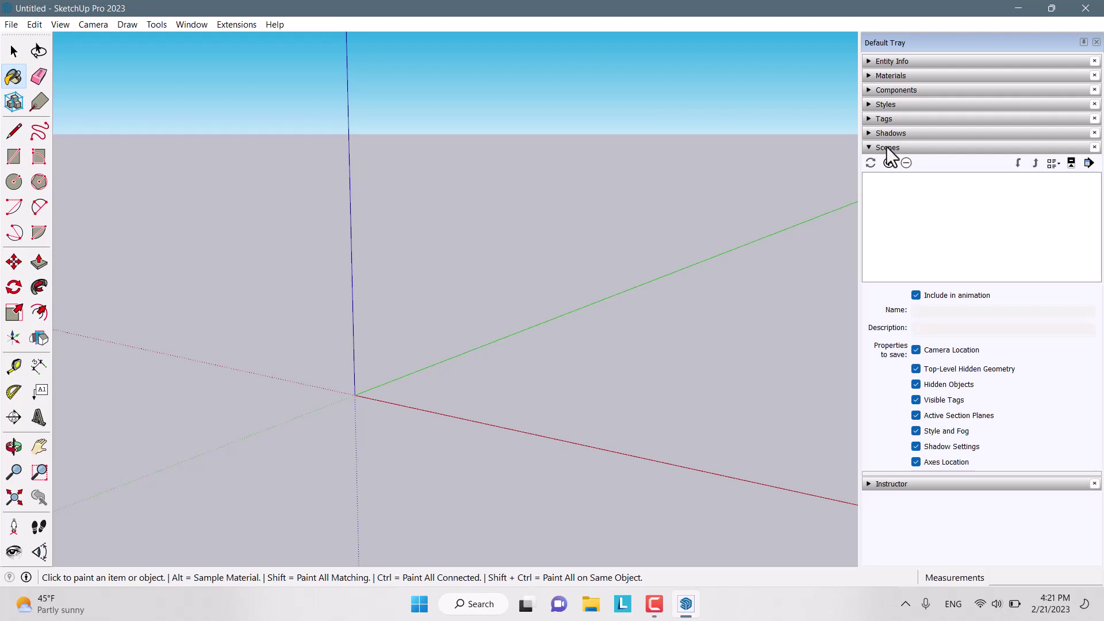
left_click(887, 148)
left_click(888, 162)
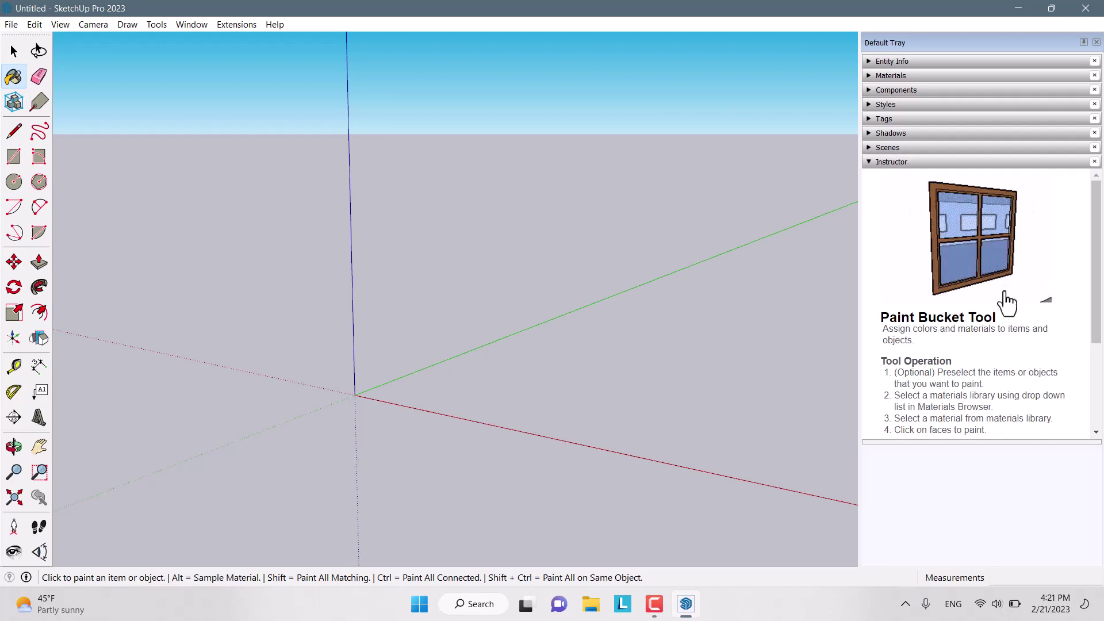
left_click(891, 163)
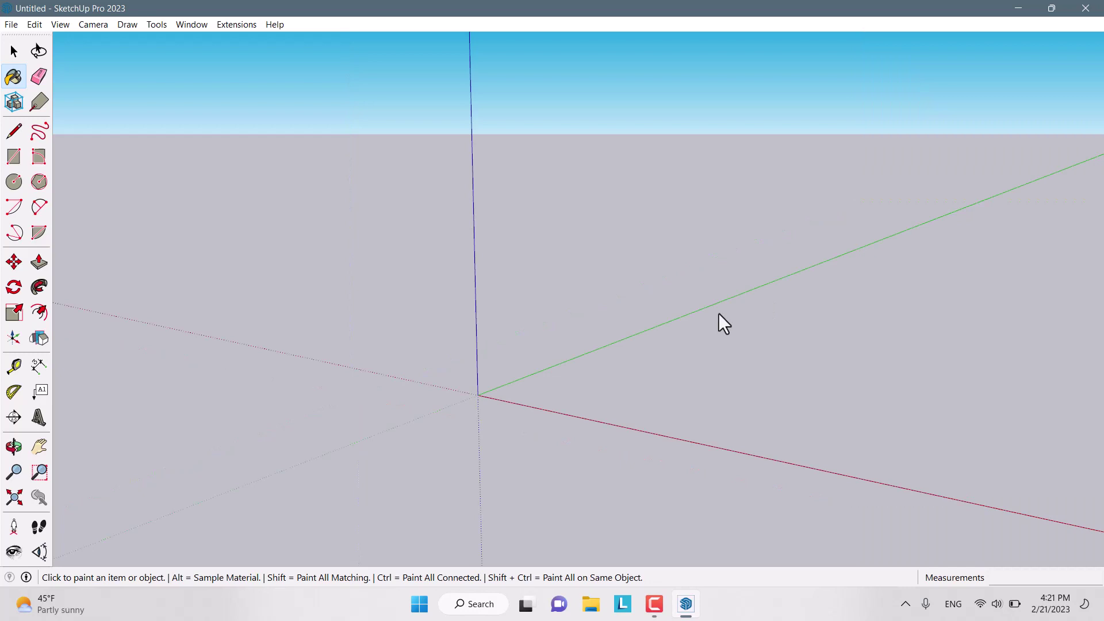
Step: Draw a straight line beside the green axis
left_click(39, 78)
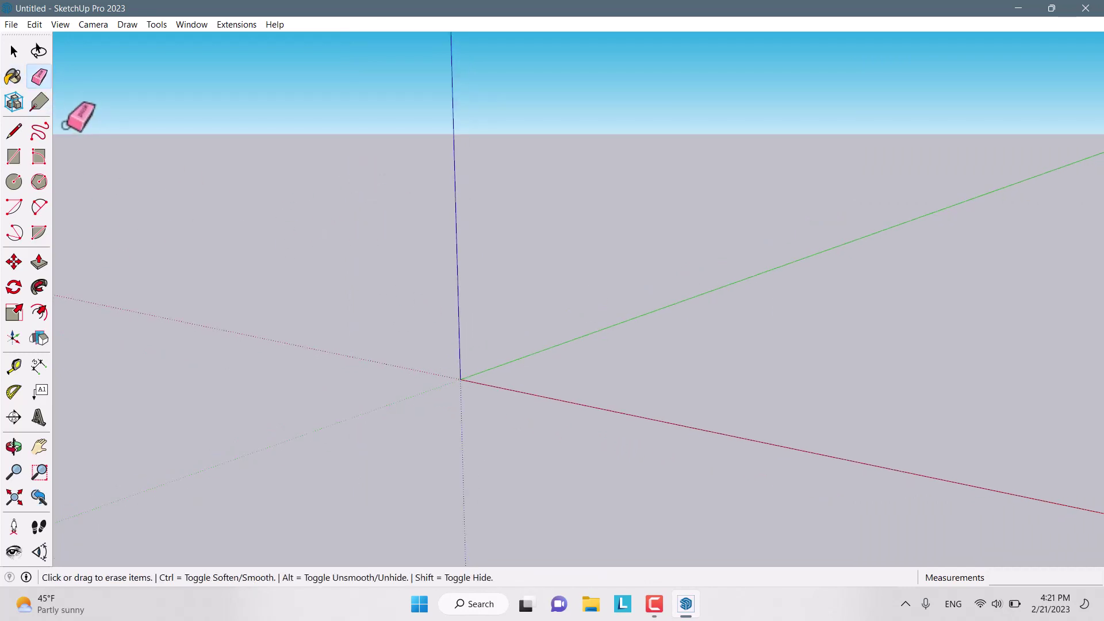
left_click(13, 132)
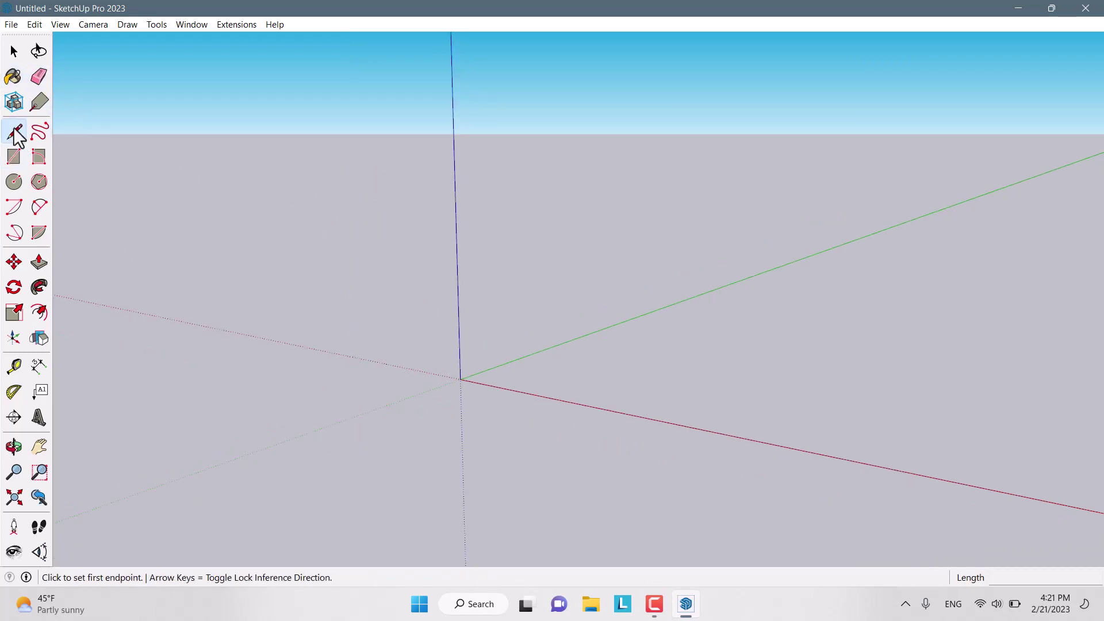
left_click(542, 363)
left_click(650, 323)
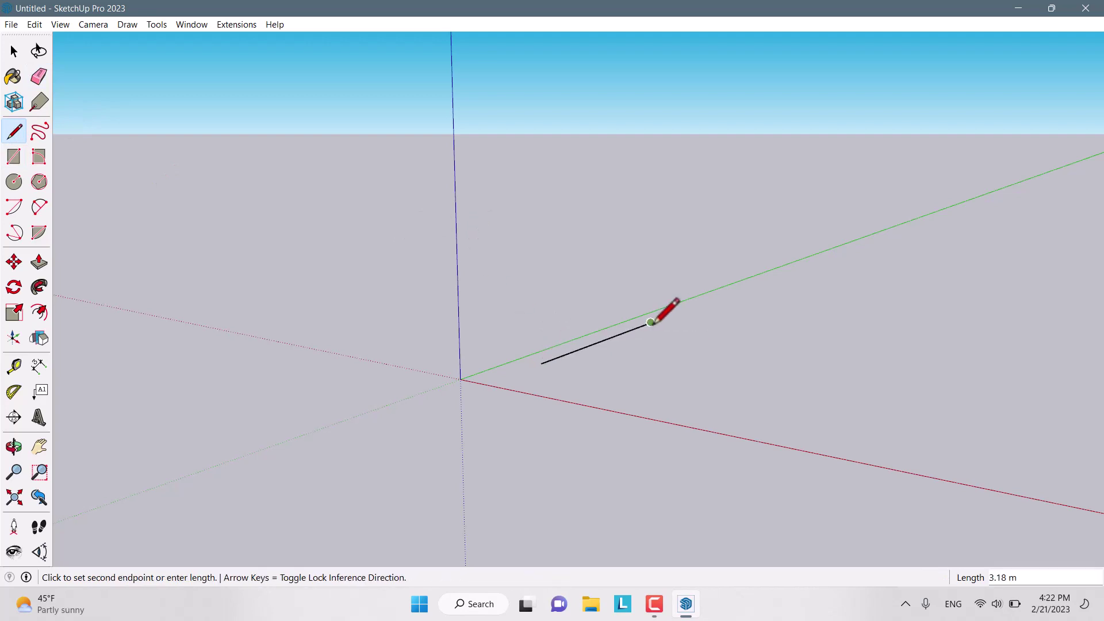
Step: Draw a flat grey rectangle on the ground plane
left_click(13, 156)
left_click(651, 375)
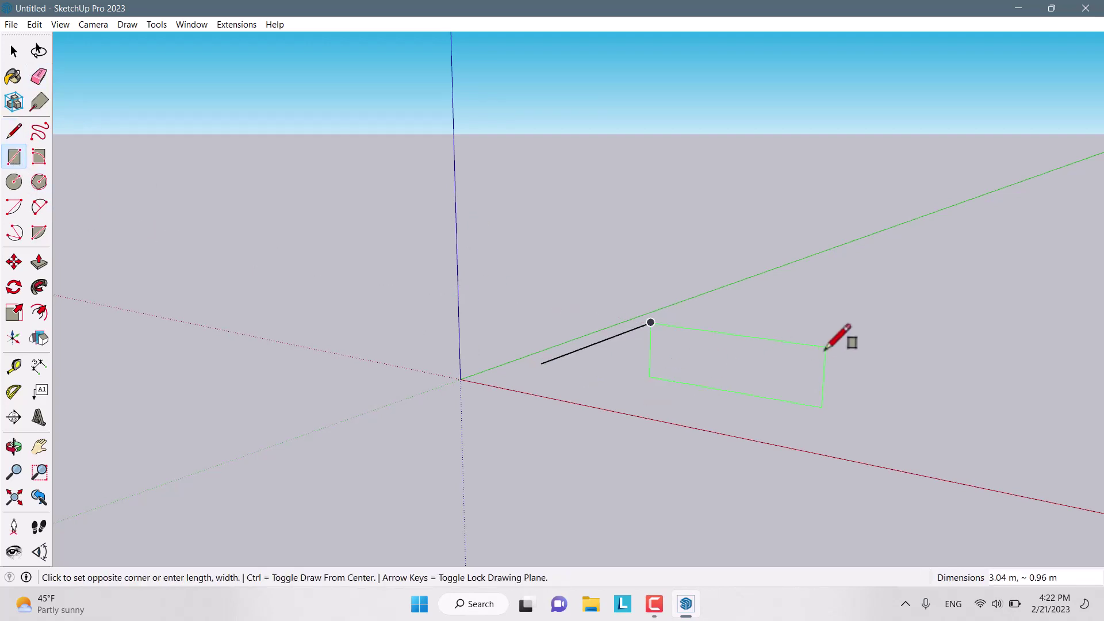
scroll(845, 339, "up", 3)
left_click(874, 297)
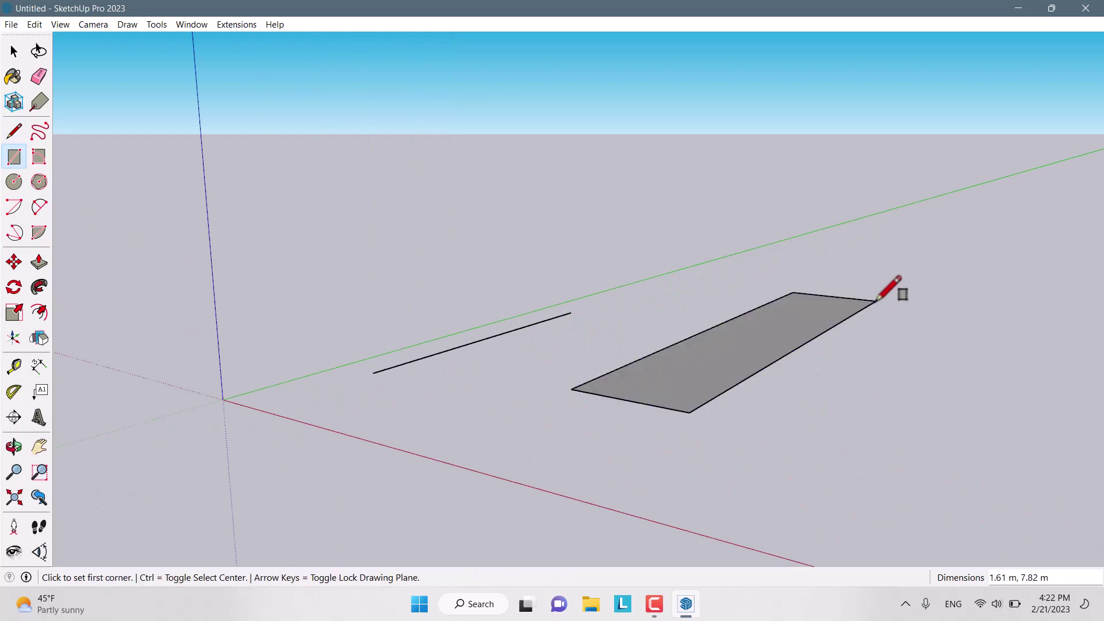
Step: Place the first two corners of a rotated rectangle
left_click(40, 156)
scroll(394, 288, "down", 2)
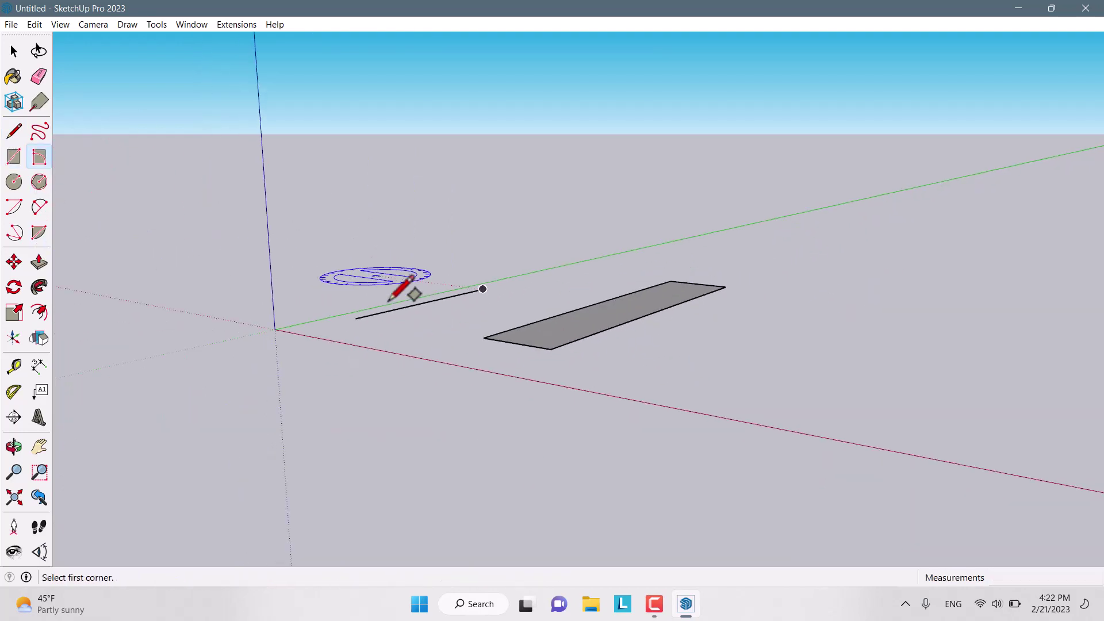
middle_click_drag(394, 288, 620, 408)
scroll(621, 408, "up", 1)
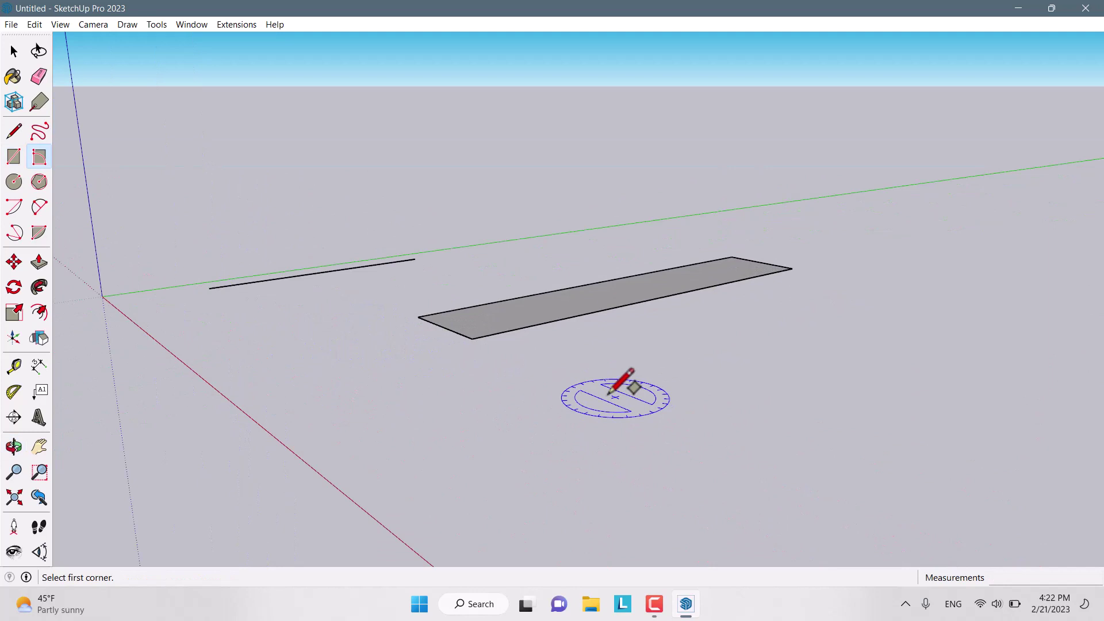
left_click(601, 393)
left_click(670, 373)
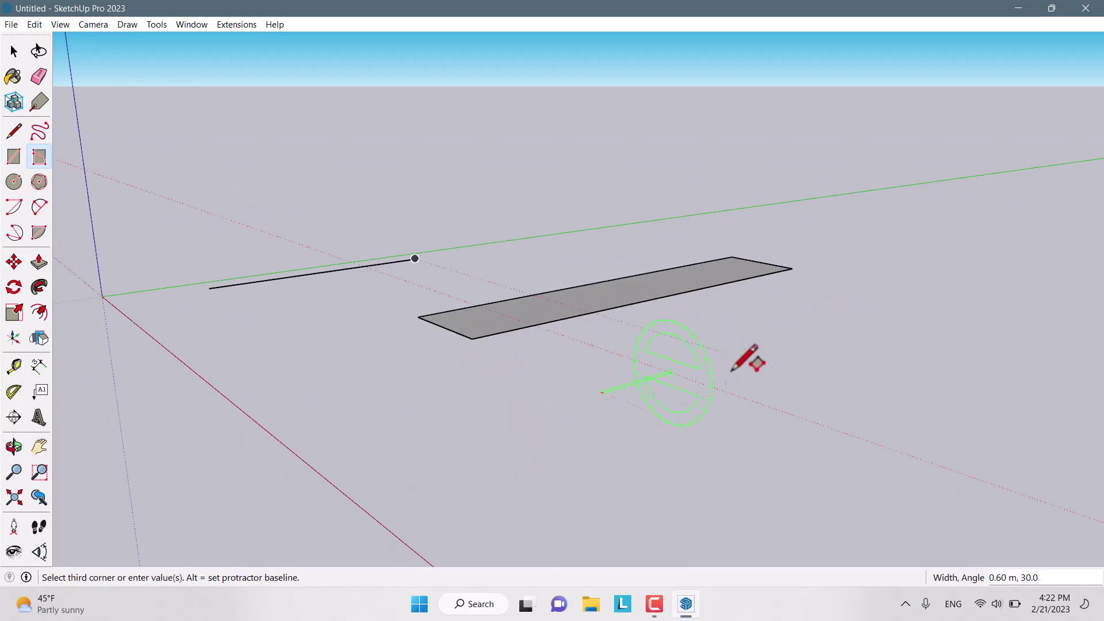
Step: Finish the upright rectangle and draw a 0.64 m circle on the ground
left_click(681, 315)
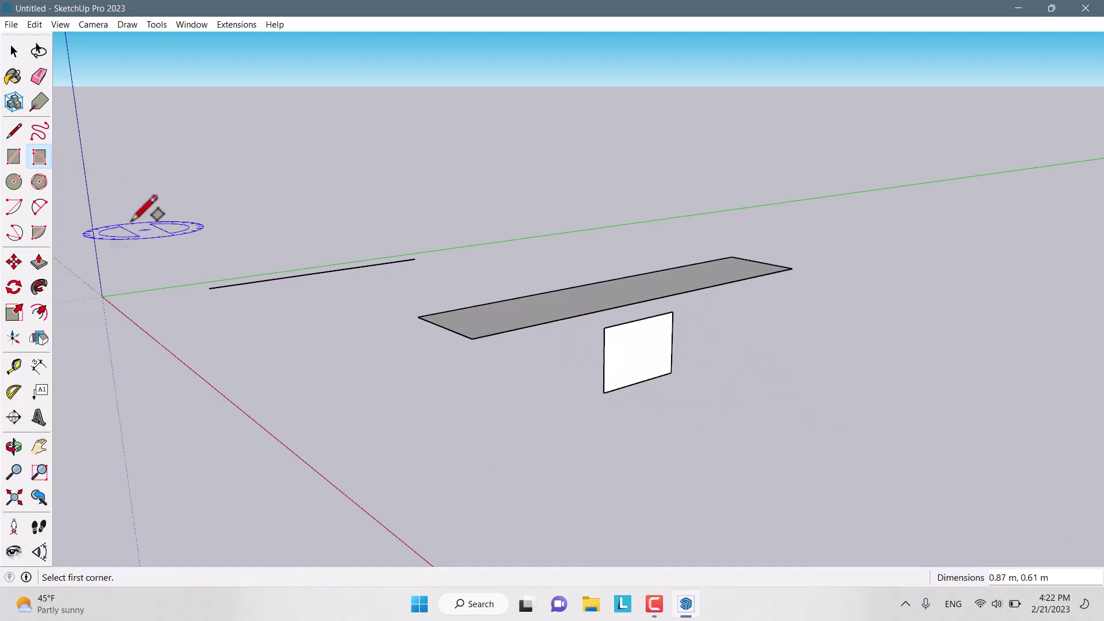
left_click(13, 182)
middle_click_drag(173, 190, 552, 361)
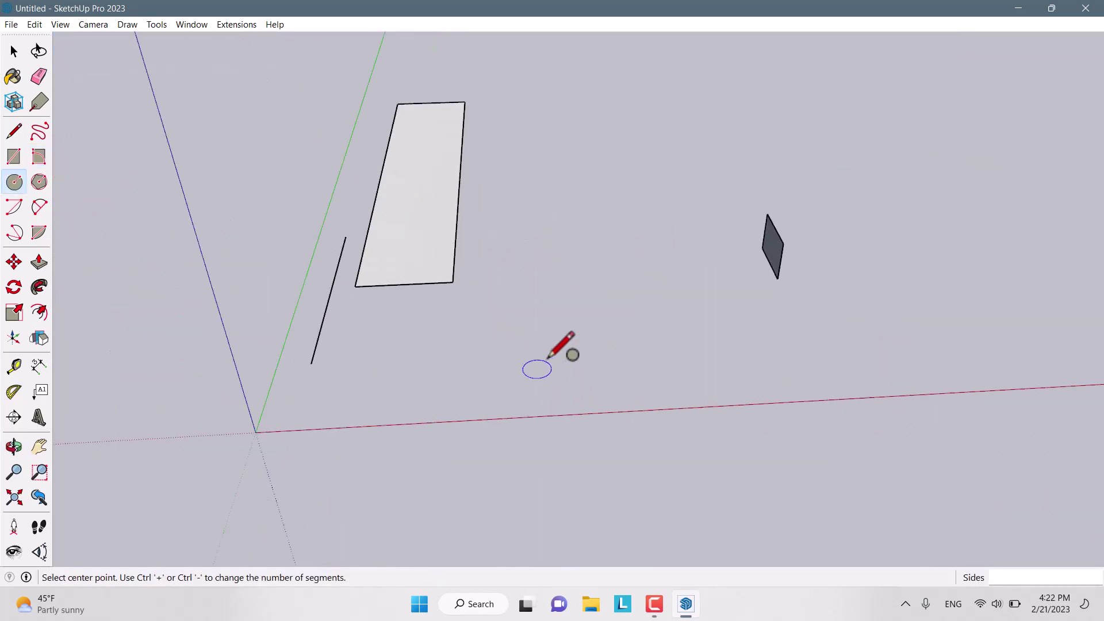
left_click(551, 358)
left_click(601, 355)
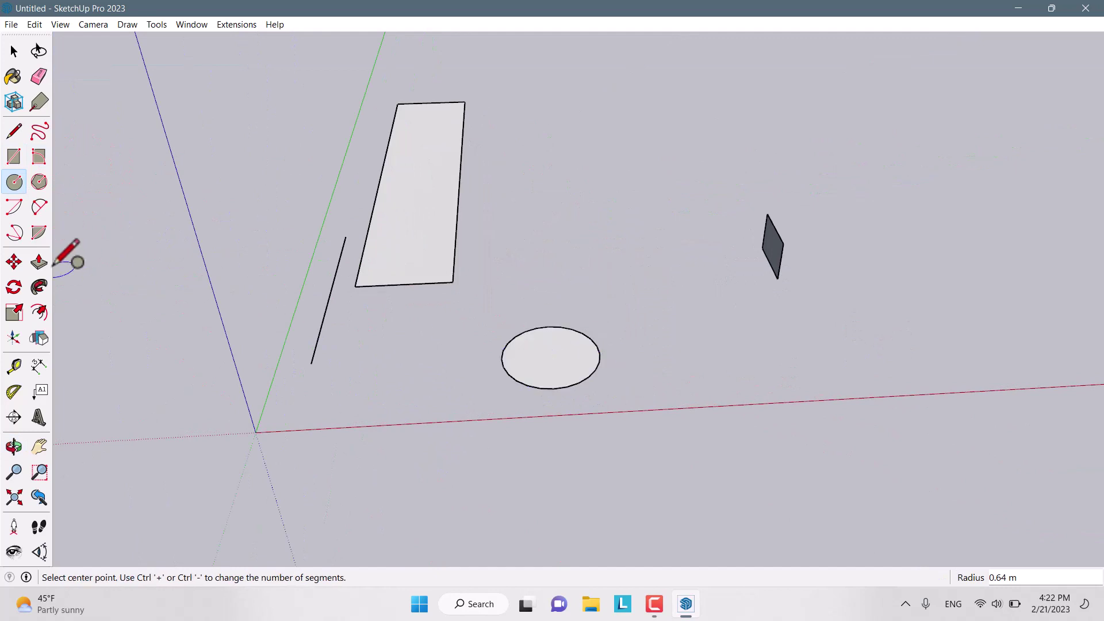
Step: Draw a 10-sided polygon on the ground beside the circle
left_click(39, 182)
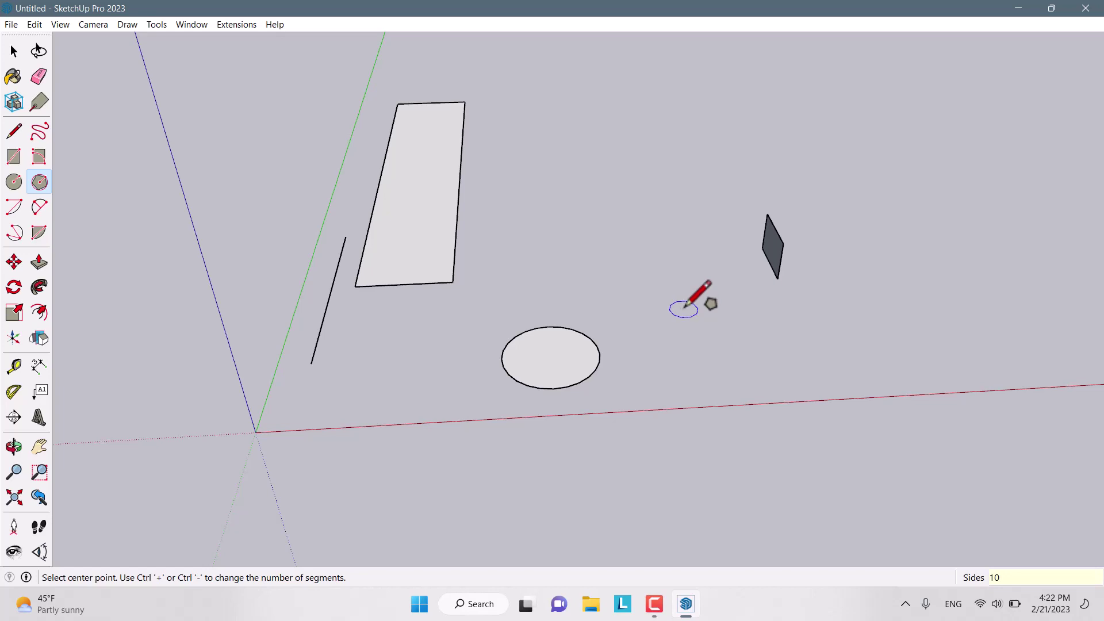
left_click(684, 308)
left_click(748, 304)
middle_click_drag(741, 368, 299, 348)
scroll(543, 371, "up", 2)
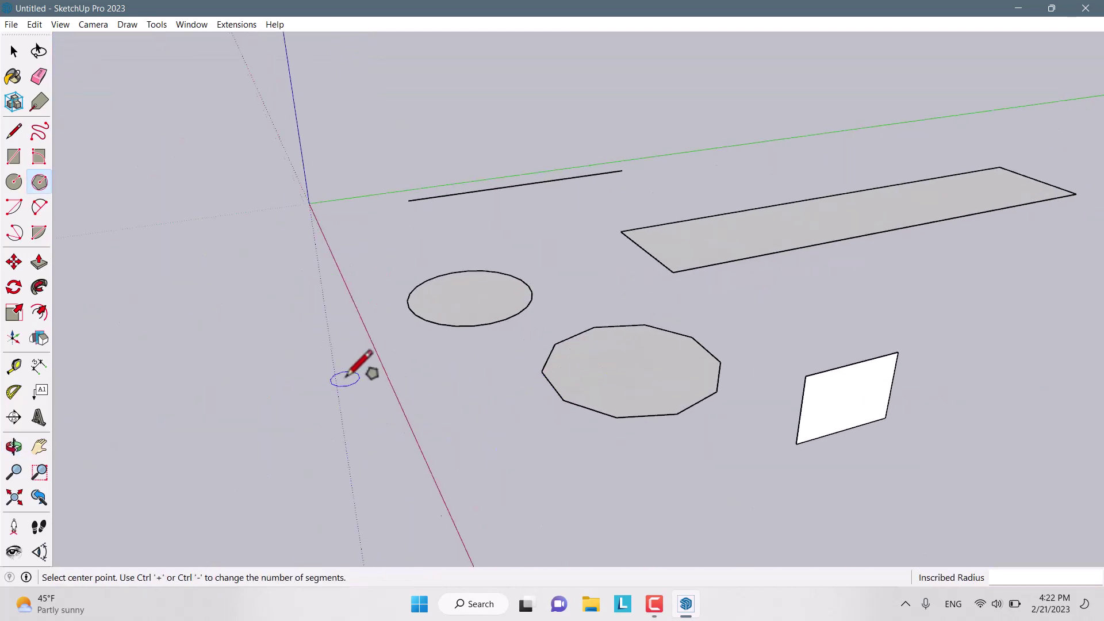
scroll(344, 372, "down", 3)
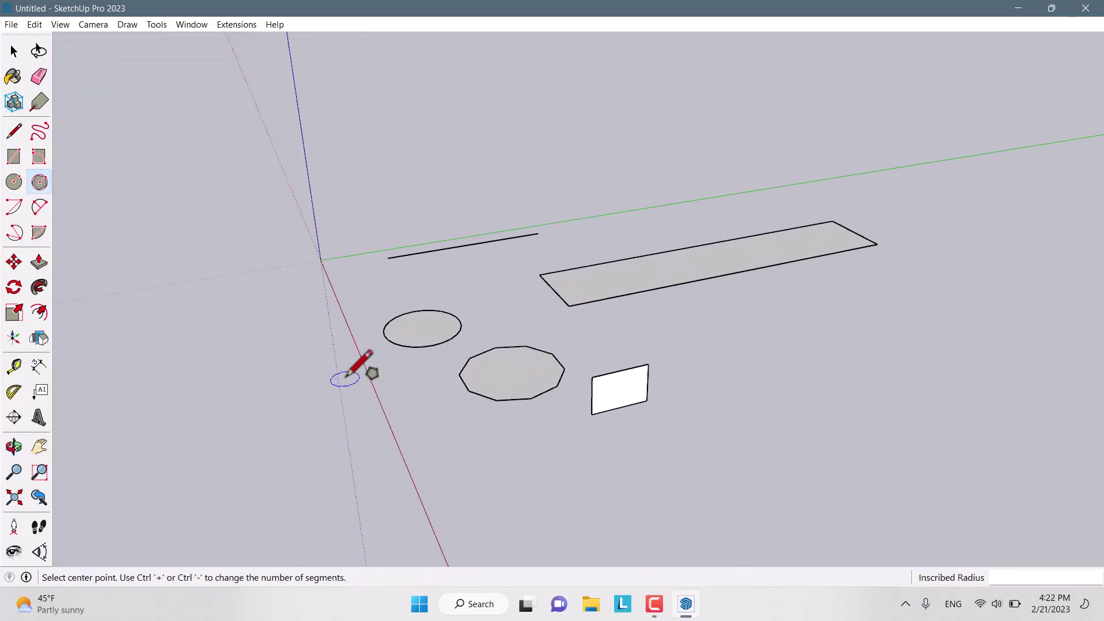
Step: Draw an arc using the centre-point Arc tool
left_click(14, 207)
scroll(649, 364, "up", 2)
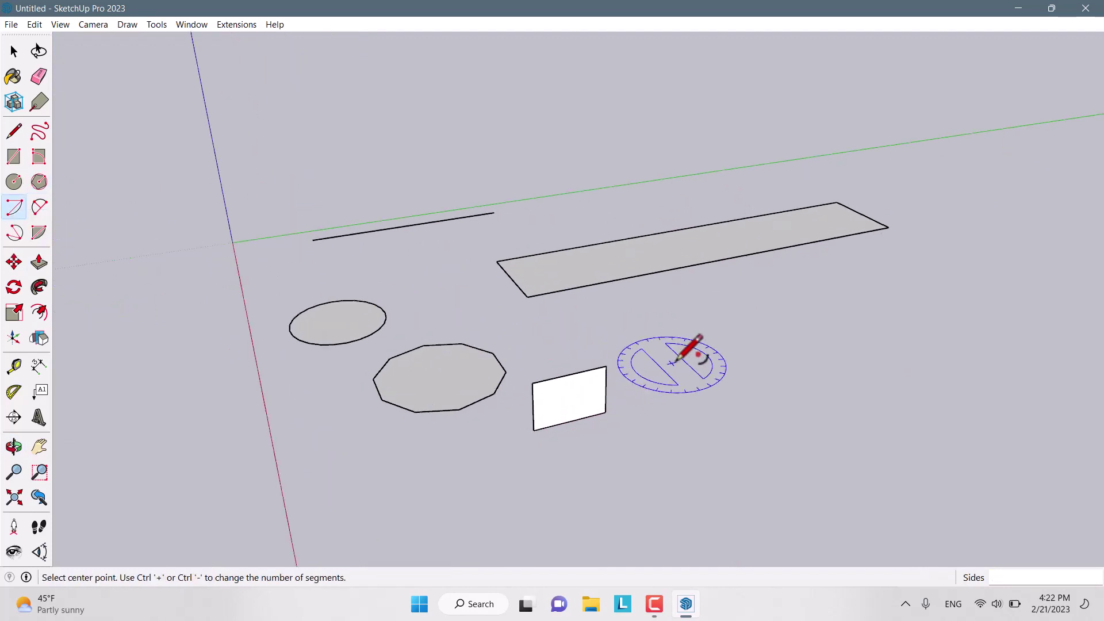
left_click(771, 340)
left_click(637, 315)
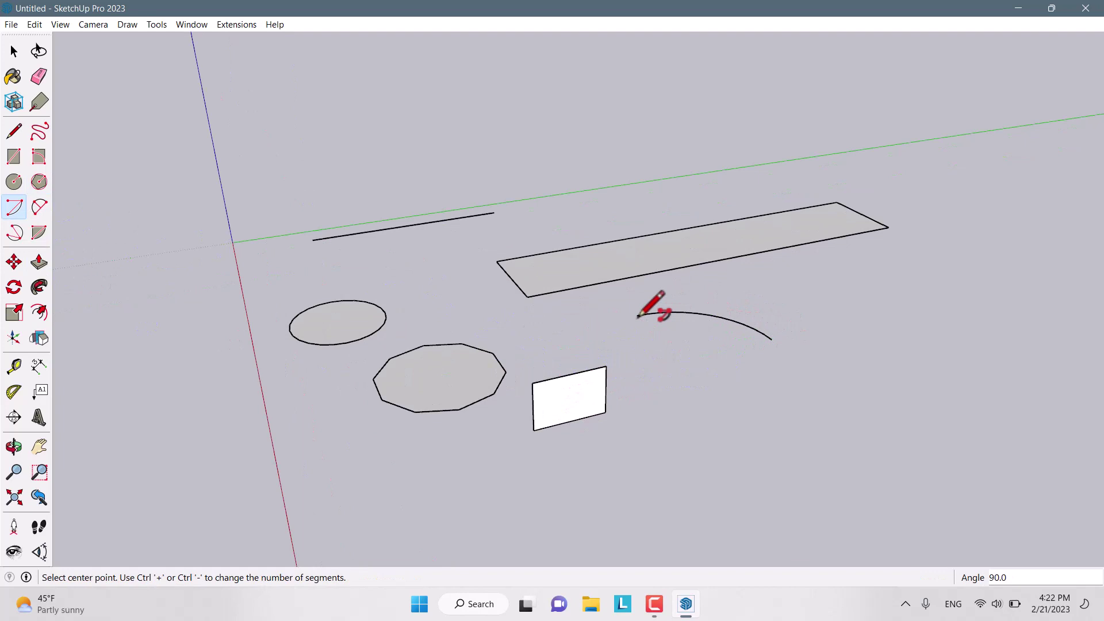
Step: Round a corner of the upright white rectangle with a two-point arc
left_click(39, 208)
scroll(618, 377, "up", 1)
left_click(604, 368)
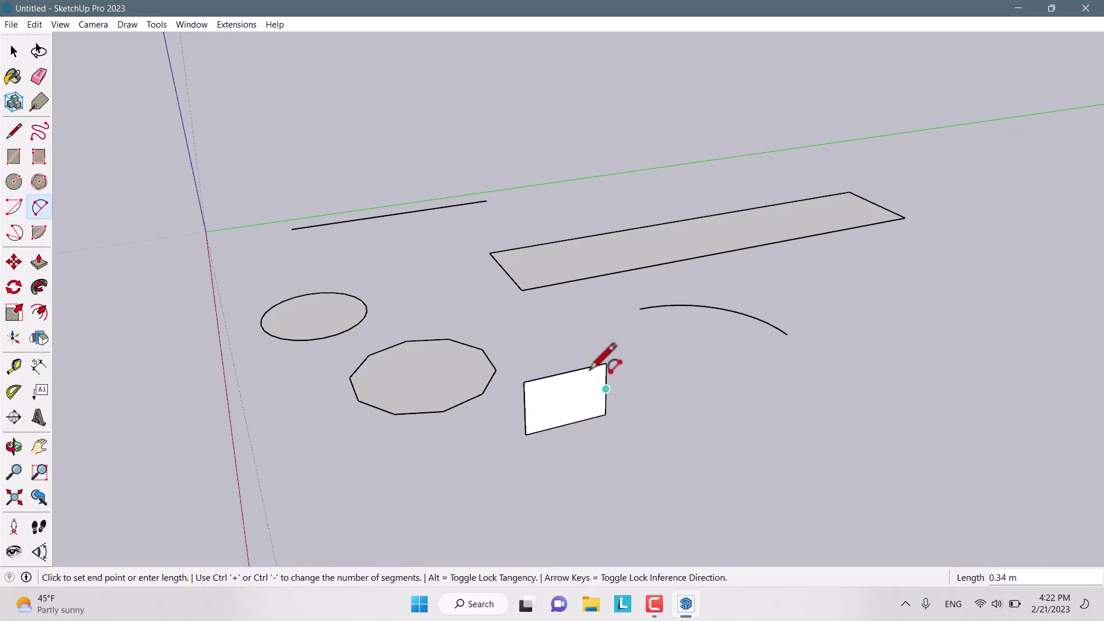
Step: Draw a three-point arc on the ground
left_click(14, 233)
scroll(717, 470, "up", 1)
left_click(713, 422)
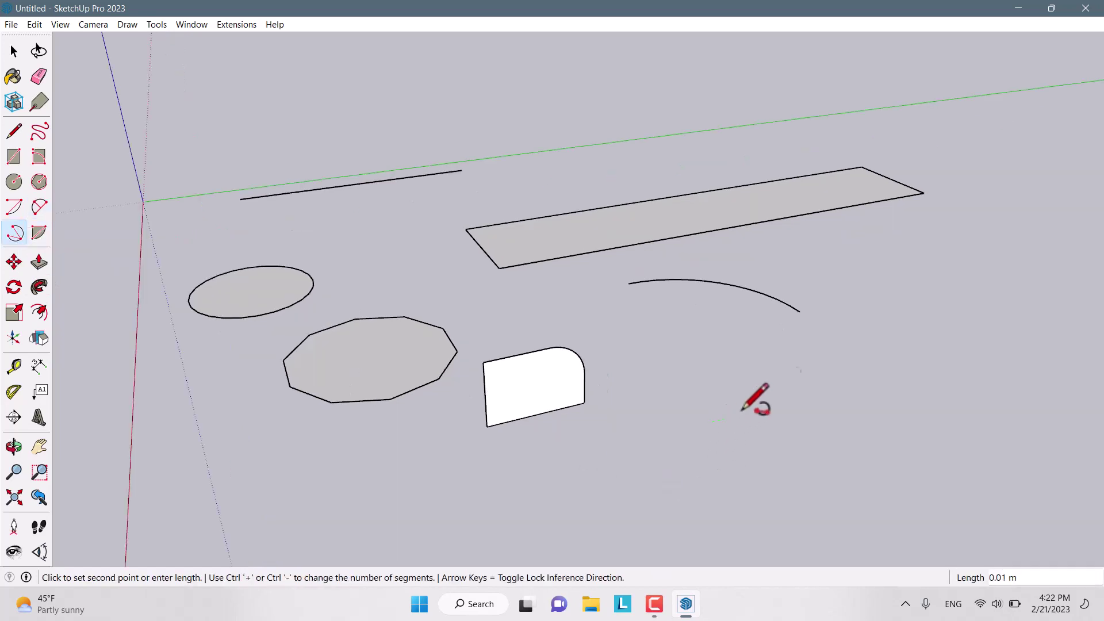
left_click(828, 374)
left_click(758, 347)
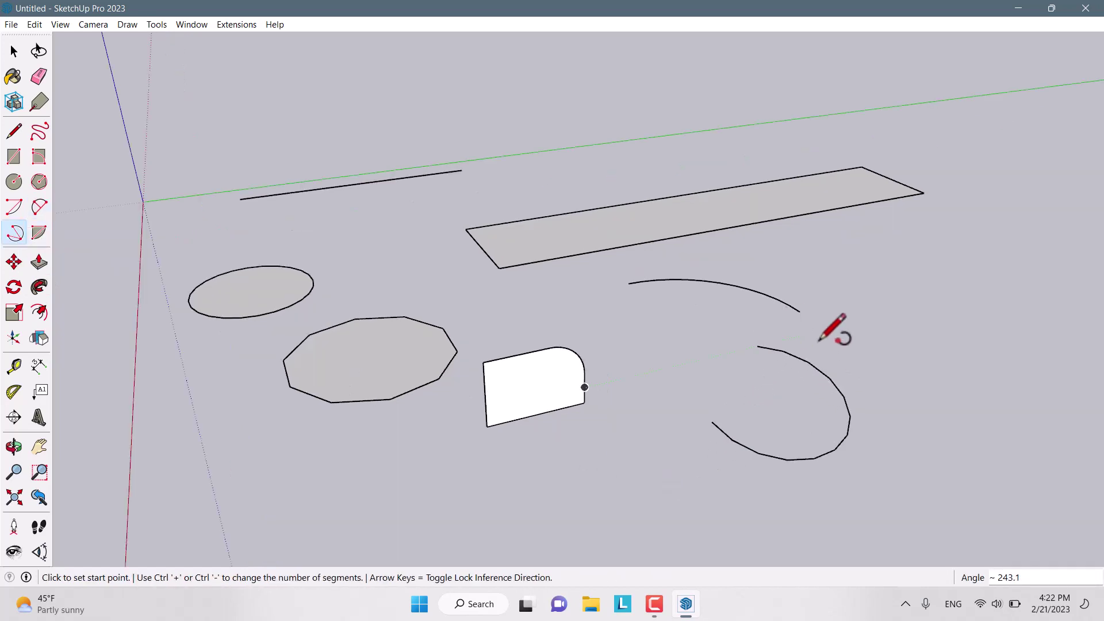
middle_click_drag(832, 329, 667, 406)
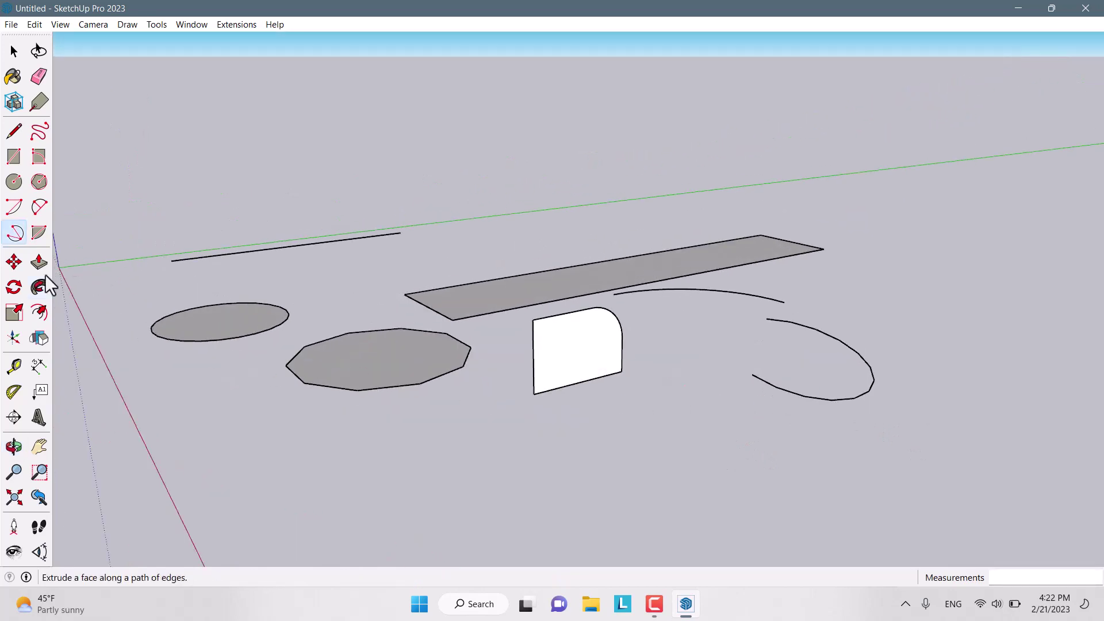
Step: Draw a pie wedge on the octagon's face
left_click(39, 232)
middle_click_drag(172, 345, 322, 404)
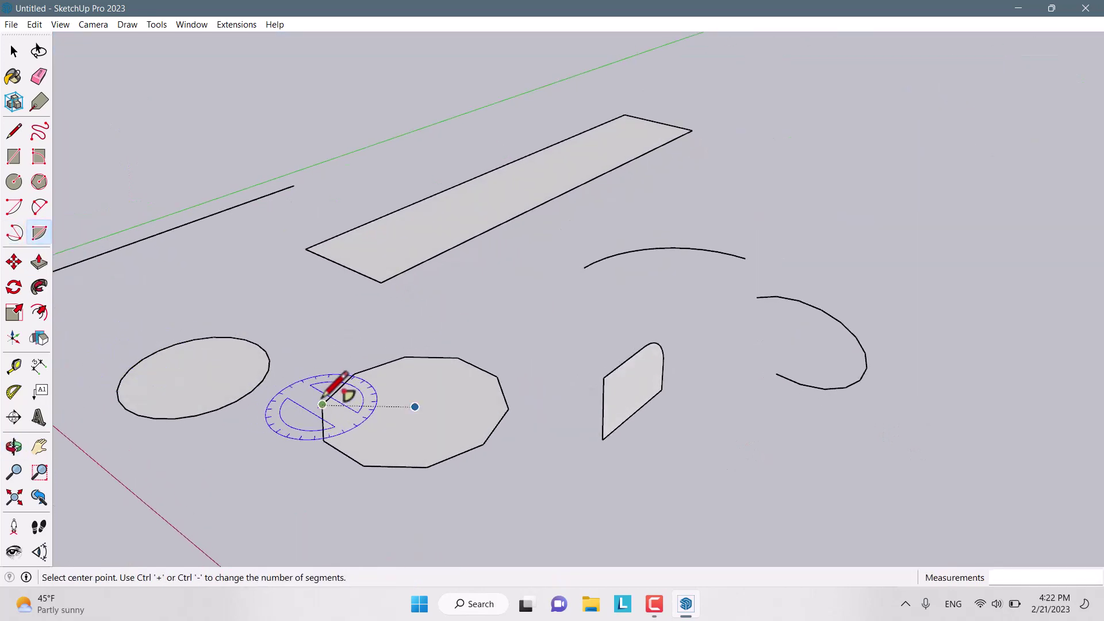
left_click(322, 404)
left_click(414, 406)
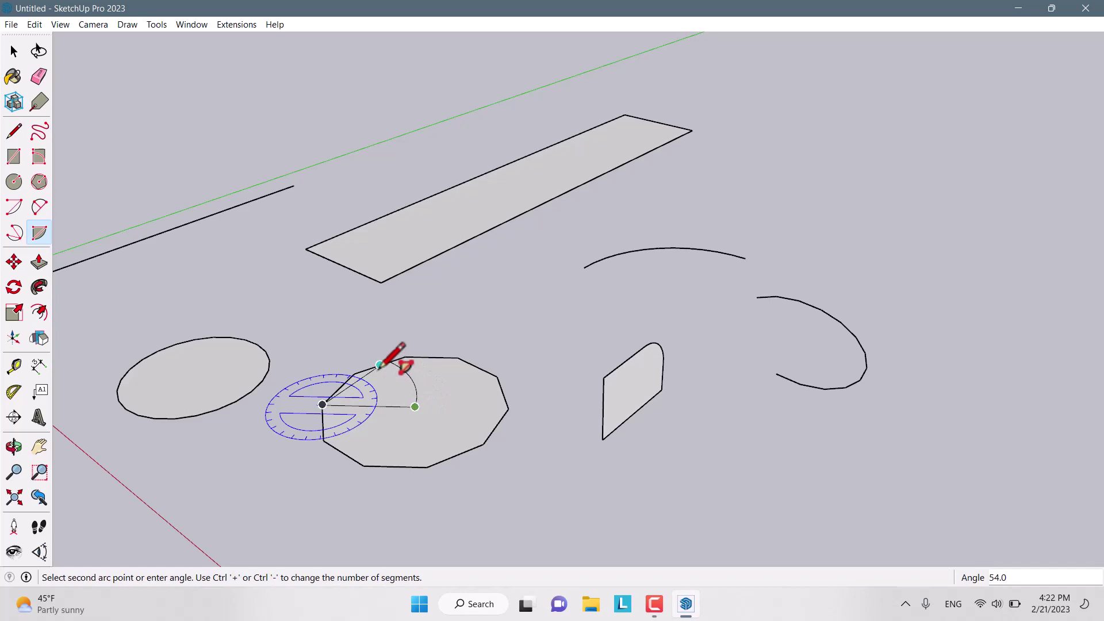
left_click(400, 348)
scroll(414, 454, "down", 3)
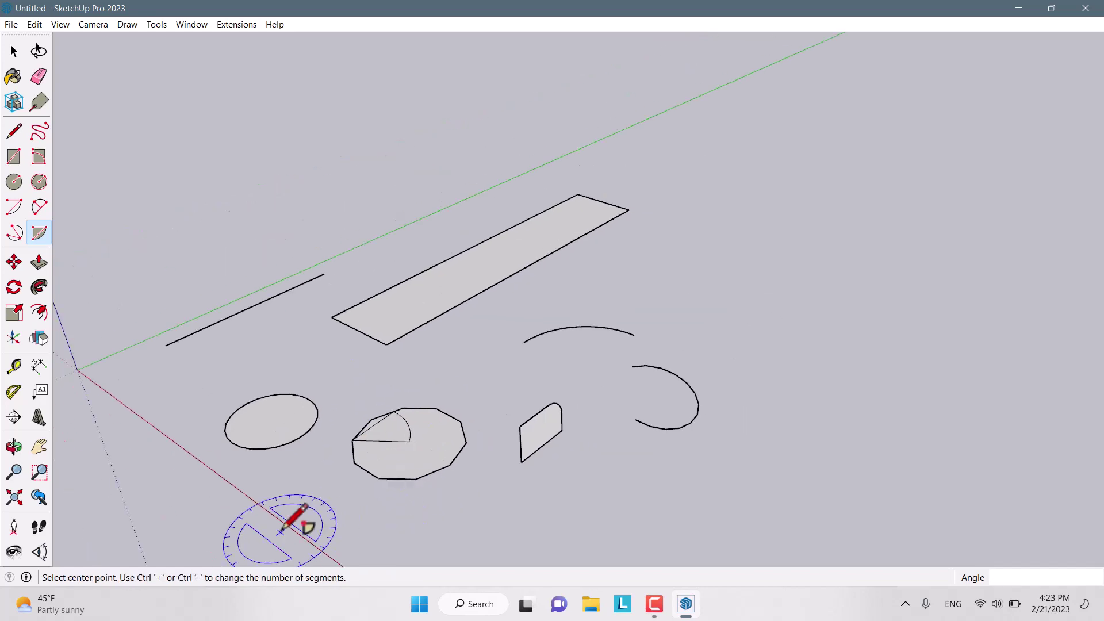
scroll(282, 529, "up", 3)
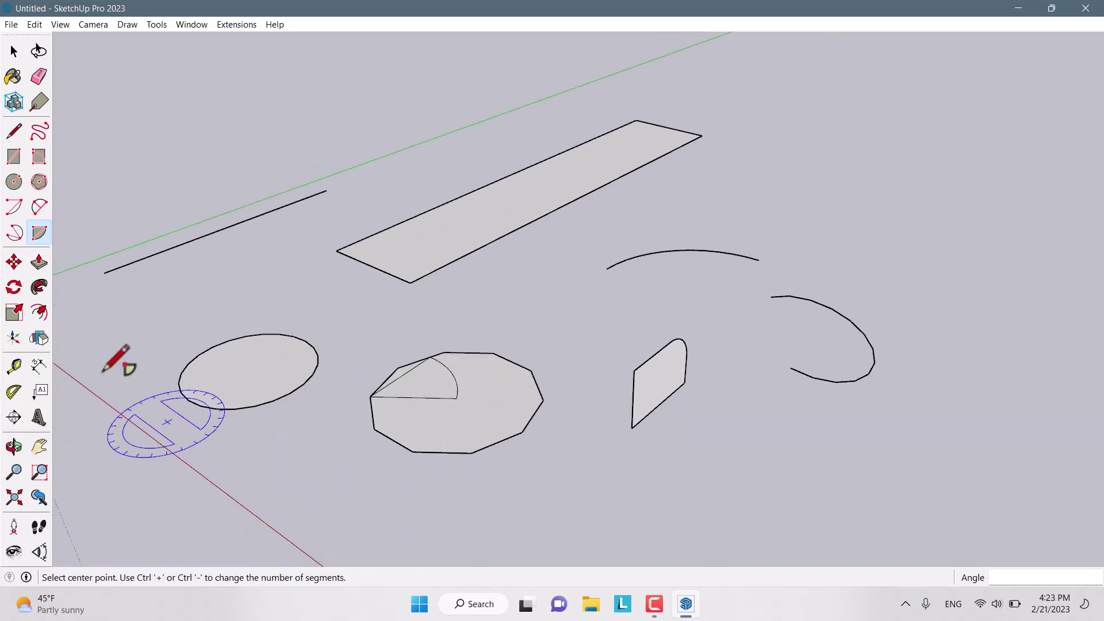
middle_click_drag(615, 239, 522, 338)
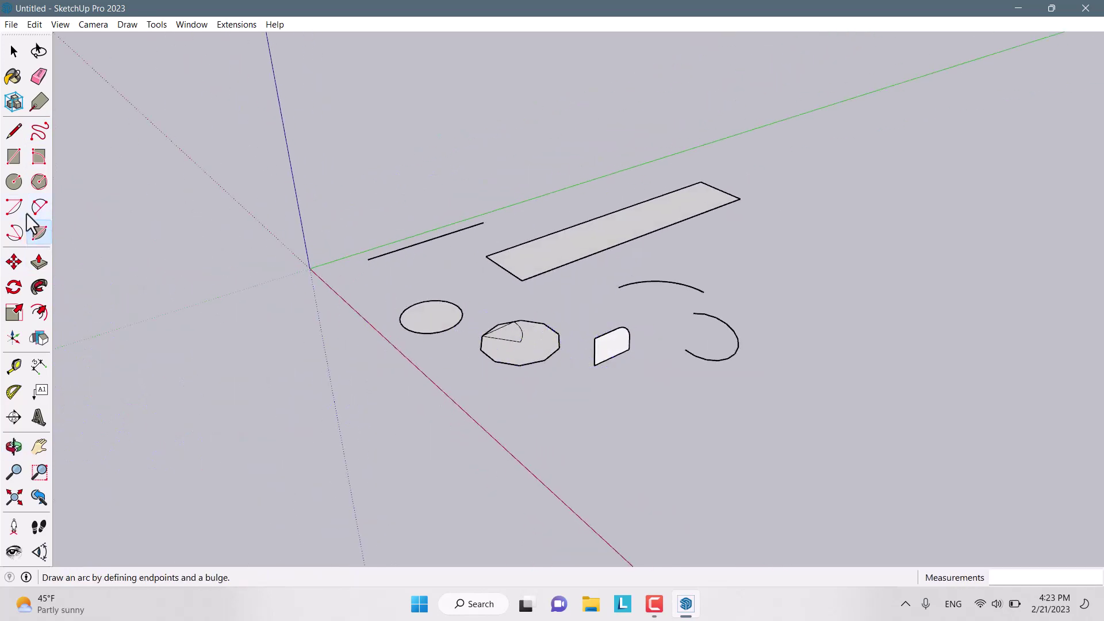
Step: Select the ellipse and move it 1.02 m up the blue axis
left_click(12, 268)
scroll(126, 290, "up", 1)
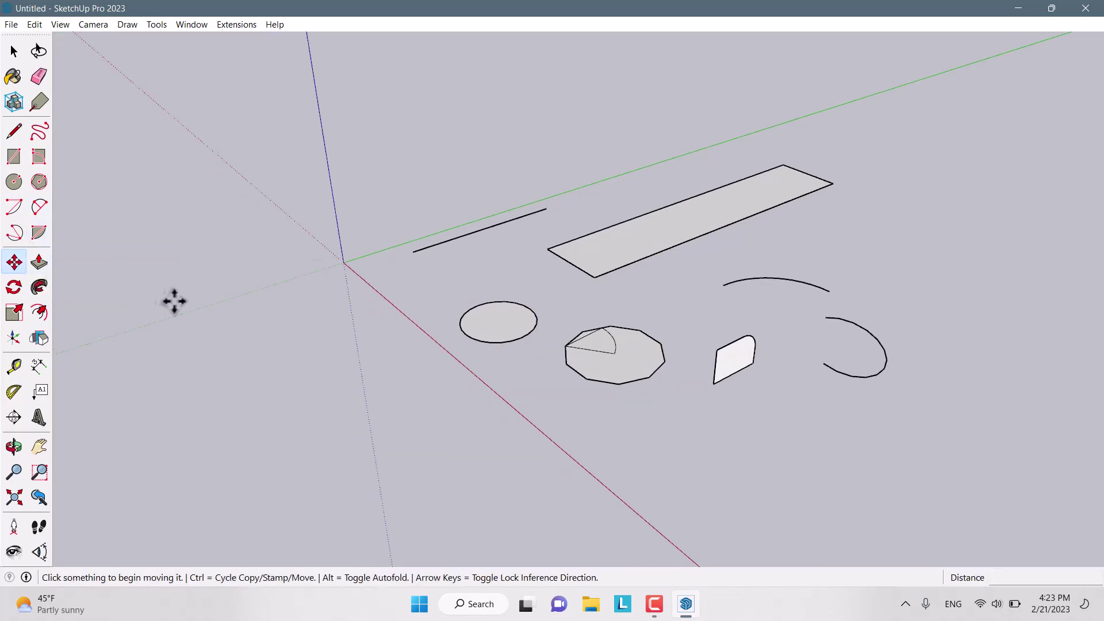
key("space")
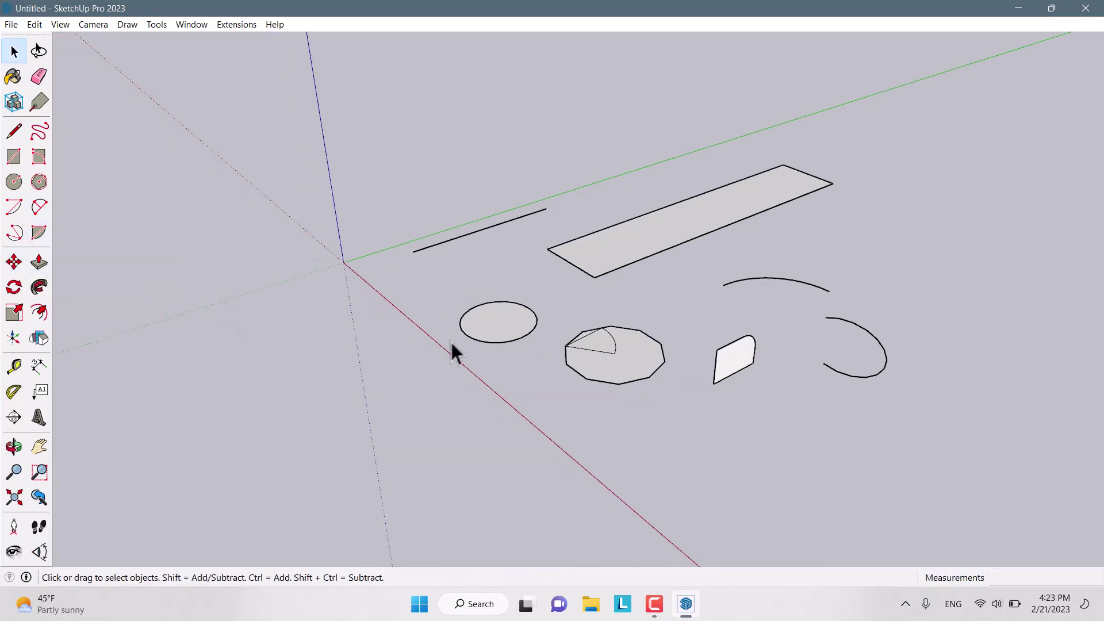
double_click(481, 332)
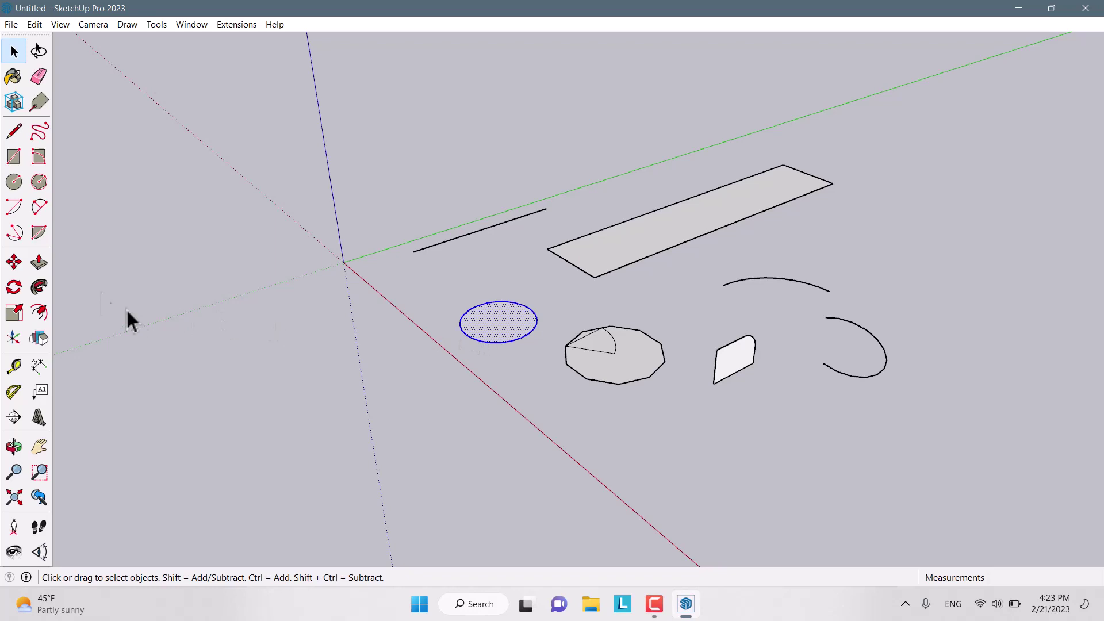
middle_click_drag(477, 288, 412, 284)
left_click(411, 284)
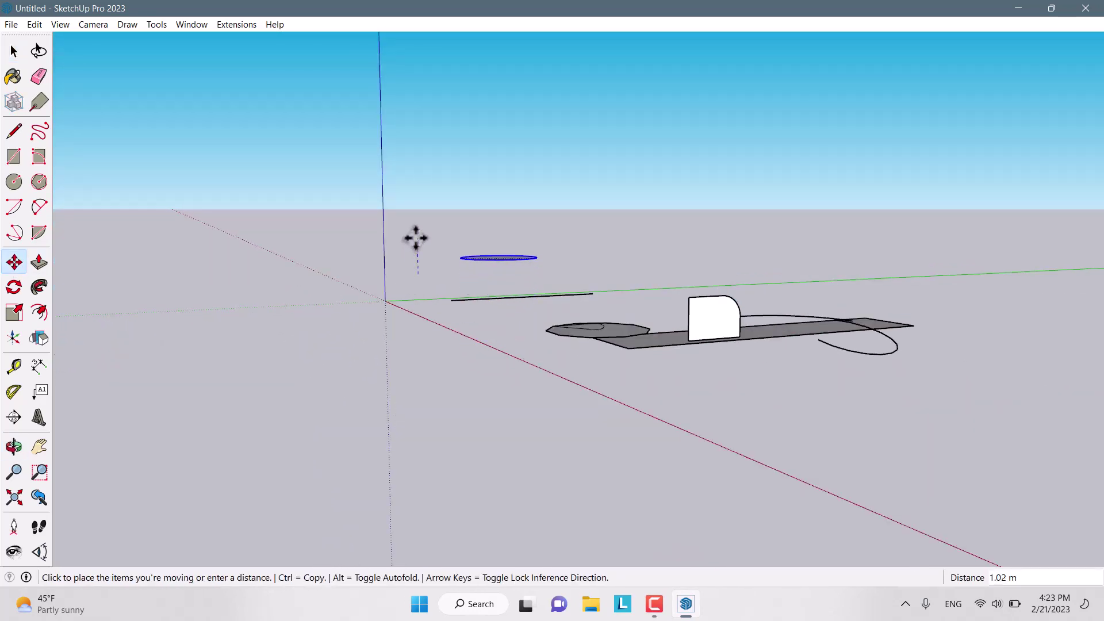
left_click(416, 237)
Step: Copy the ellipse 0.37 m upward and array it 6x into a stack
middle_click_drag(313, 325, 413, 225)
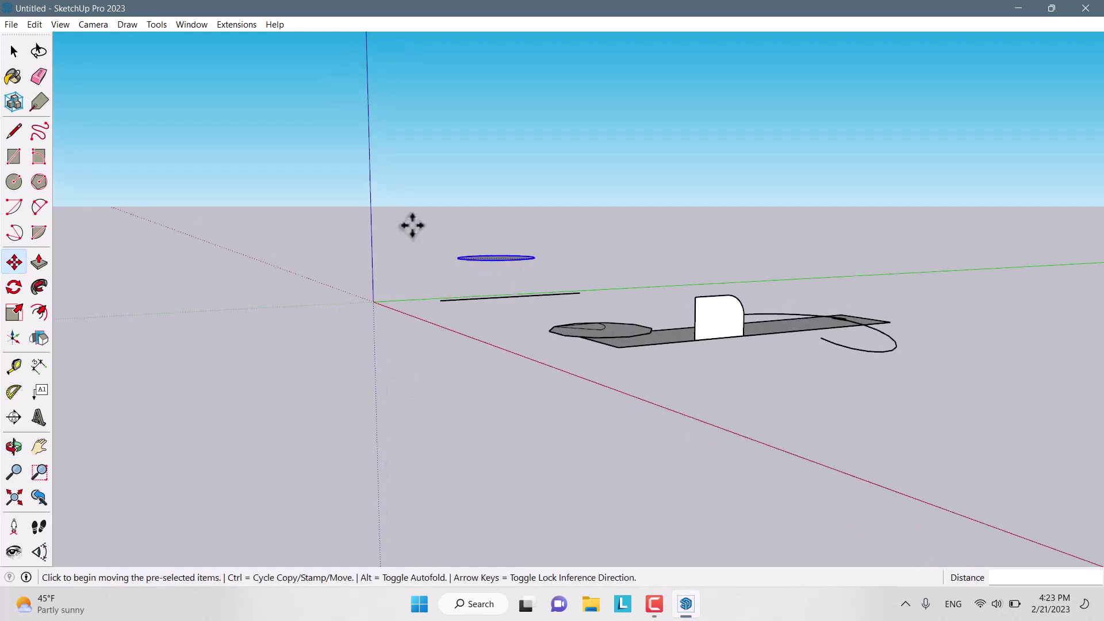
scroll(412, 225, "up", 2)
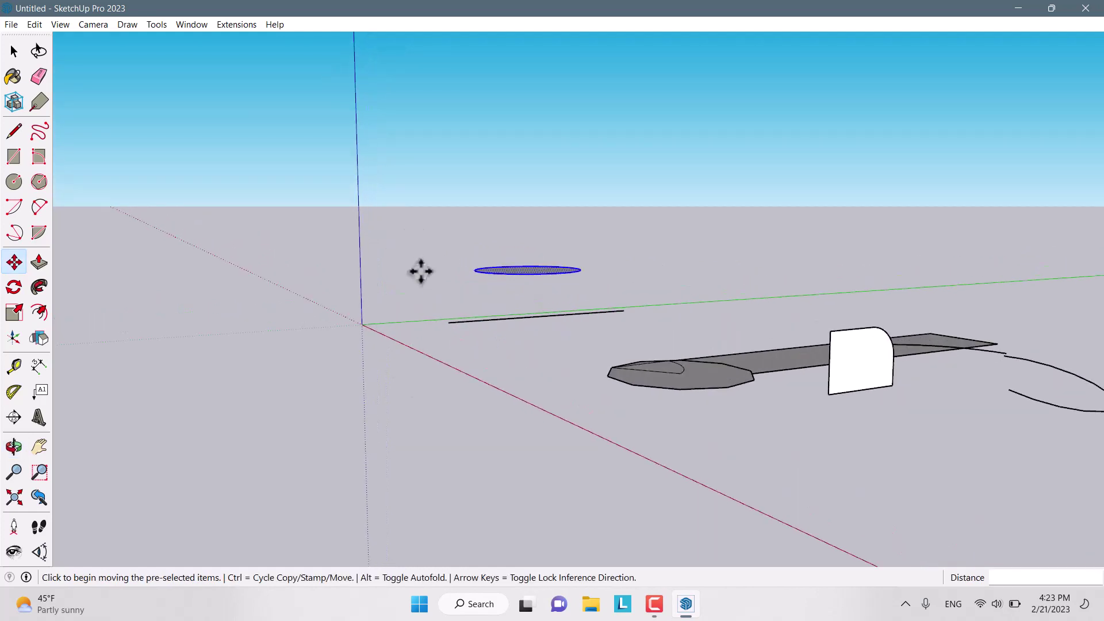
left_click(15, 263)
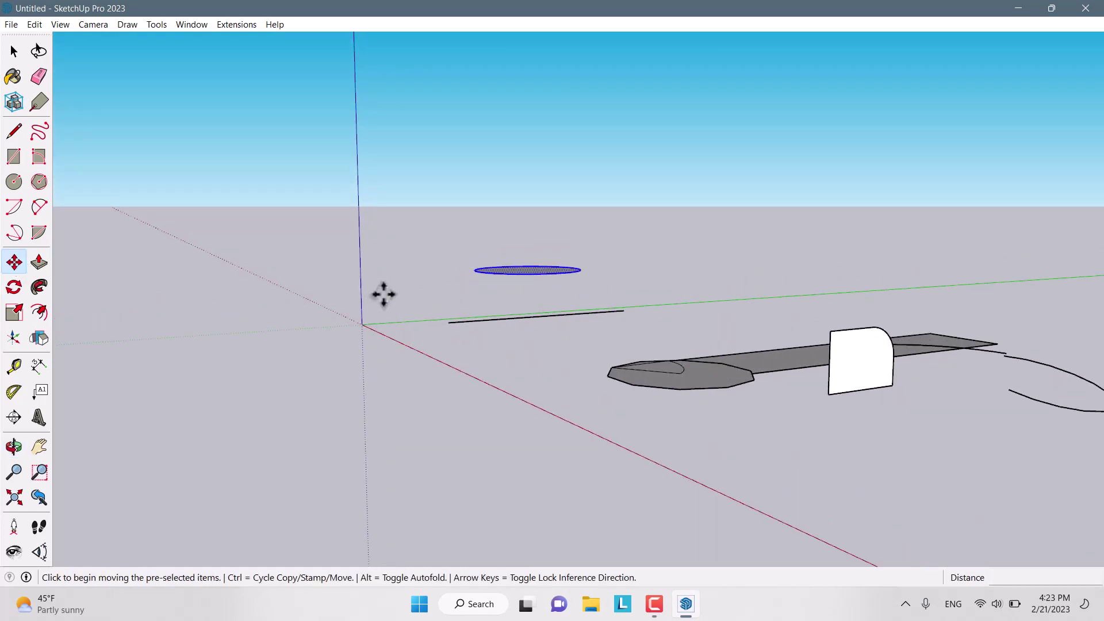
key("ctrl")
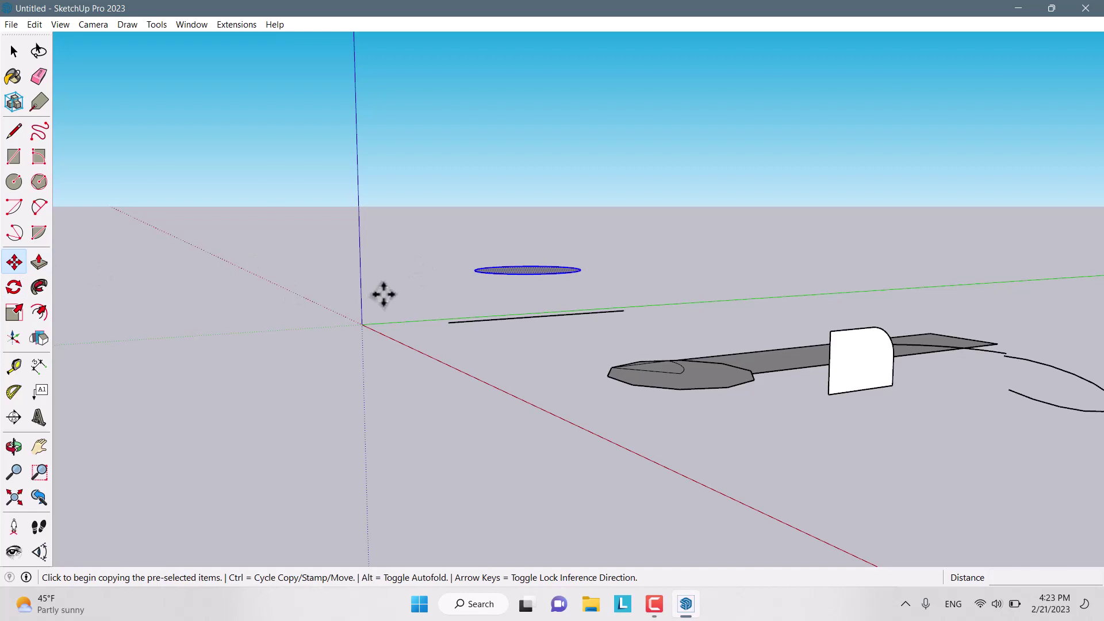
left_click(429, 279)
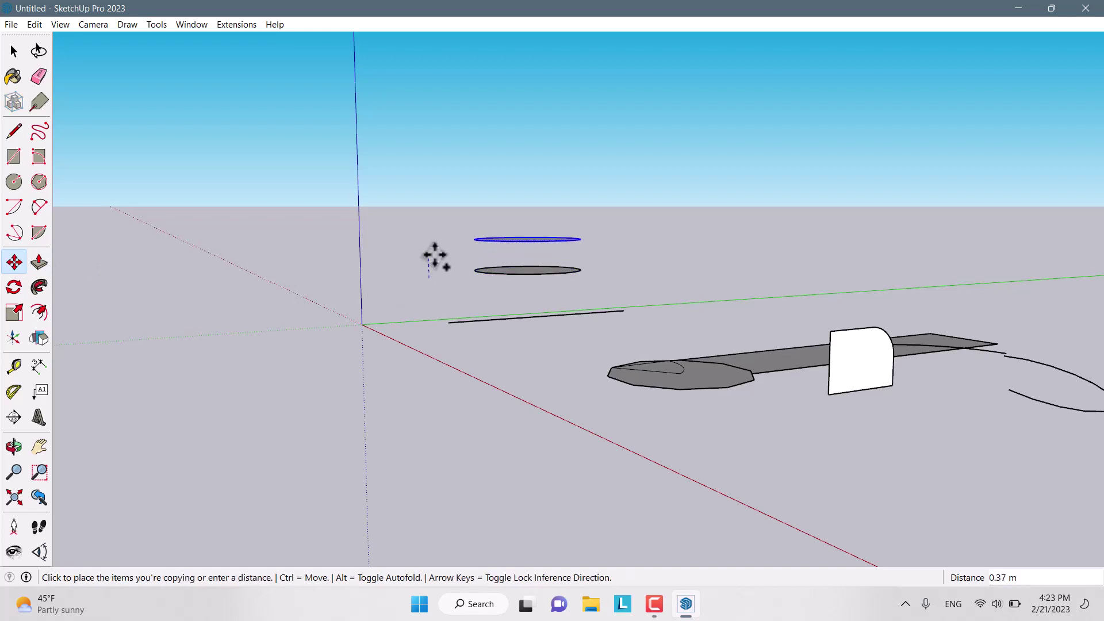
left_click(435, 255)
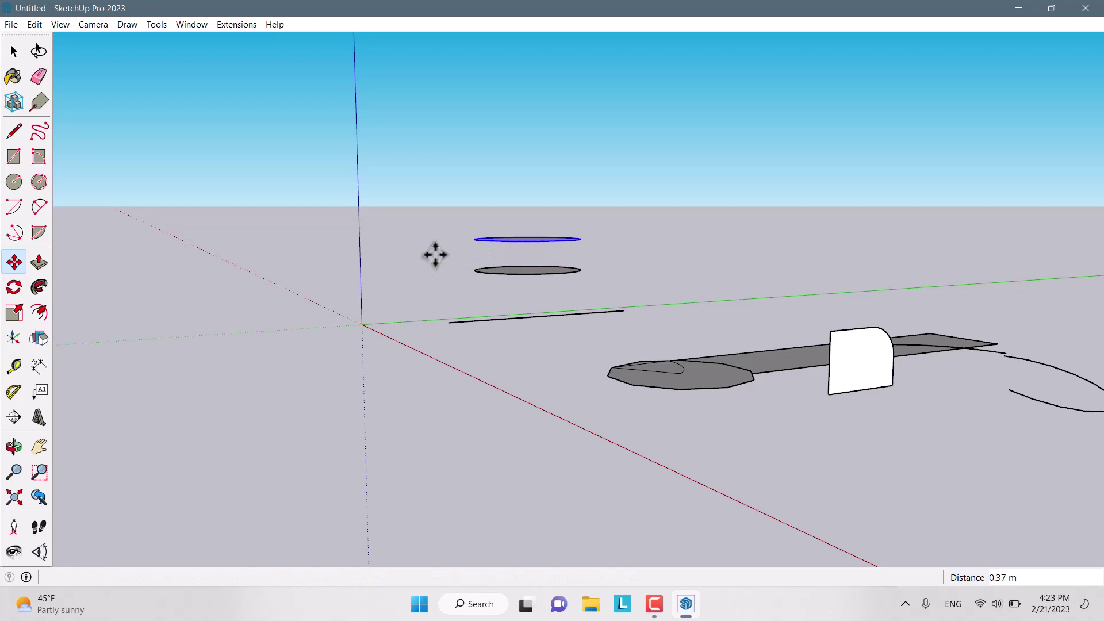
type("6x")
key("Return")
middle_click_drag(434, 254, 417, 393)
key("space")
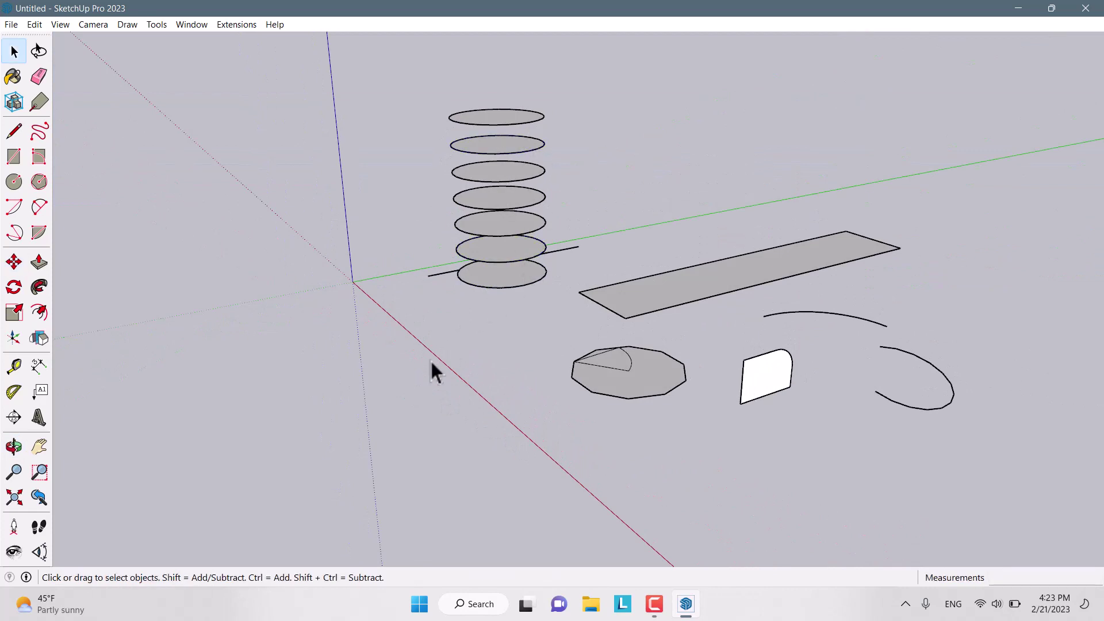
Step: Push/Pull the top ellipse up into a tall cylinder
left_click(35, 268)
middle_click_drag(368, 337, 510, 236)
left_click(510, 236)
left_click(505, 166)
middle_click_drag(510, 313, 505, 374)
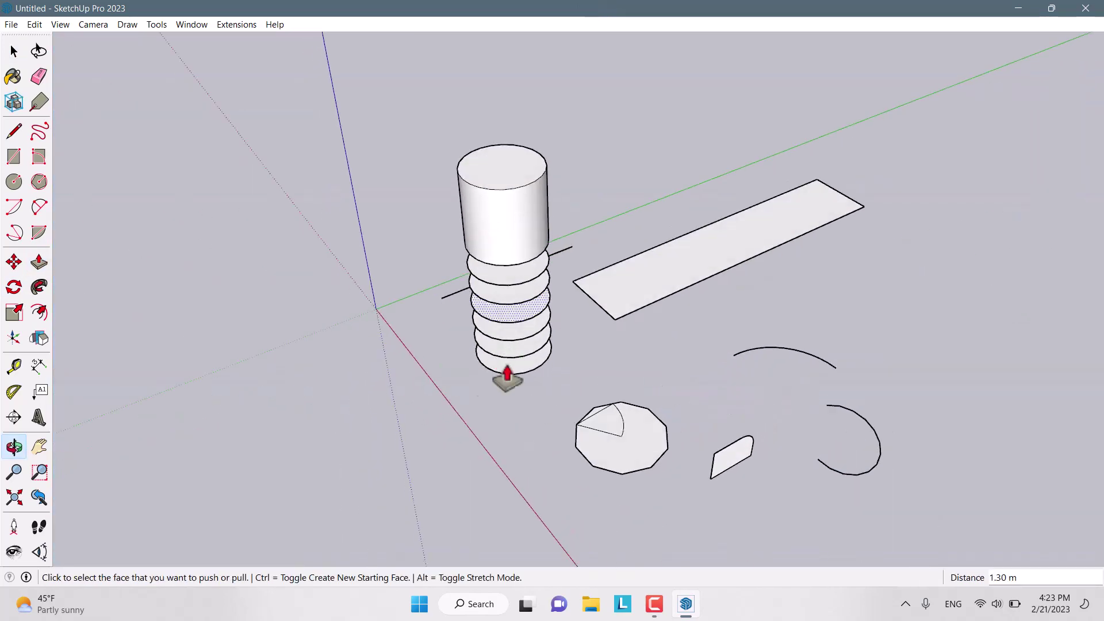
Step: Select the octagon and rotate it 60 degrees about its centre
left_click(15, 291)
scroll(473, 464, "down", 1)
scroll(603, 488, "up", 3)
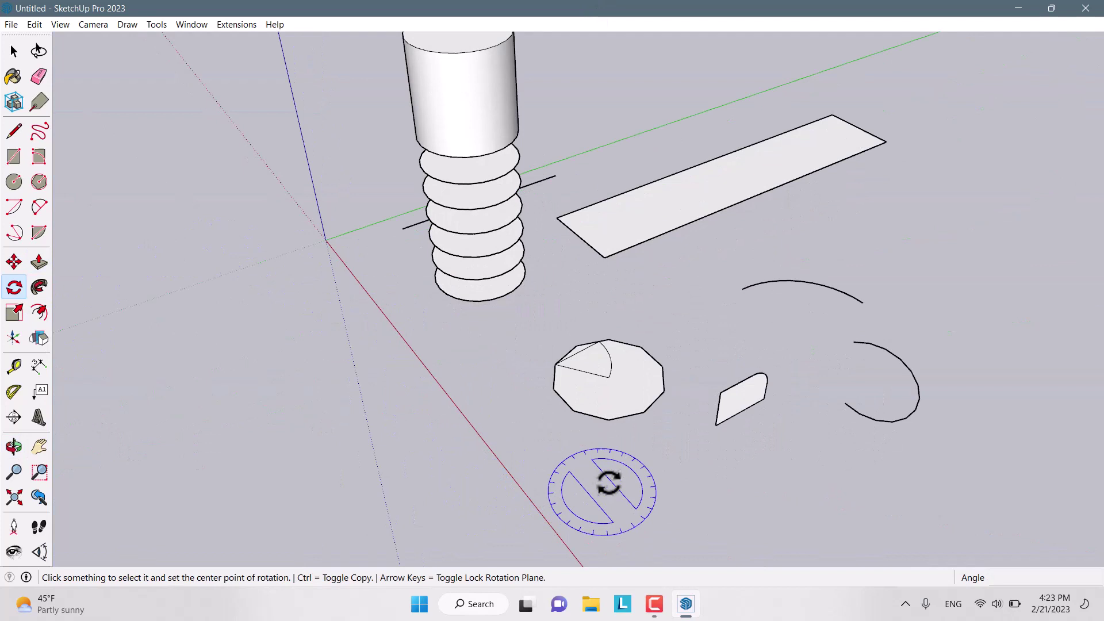
key("space")
double_click(606, 406)
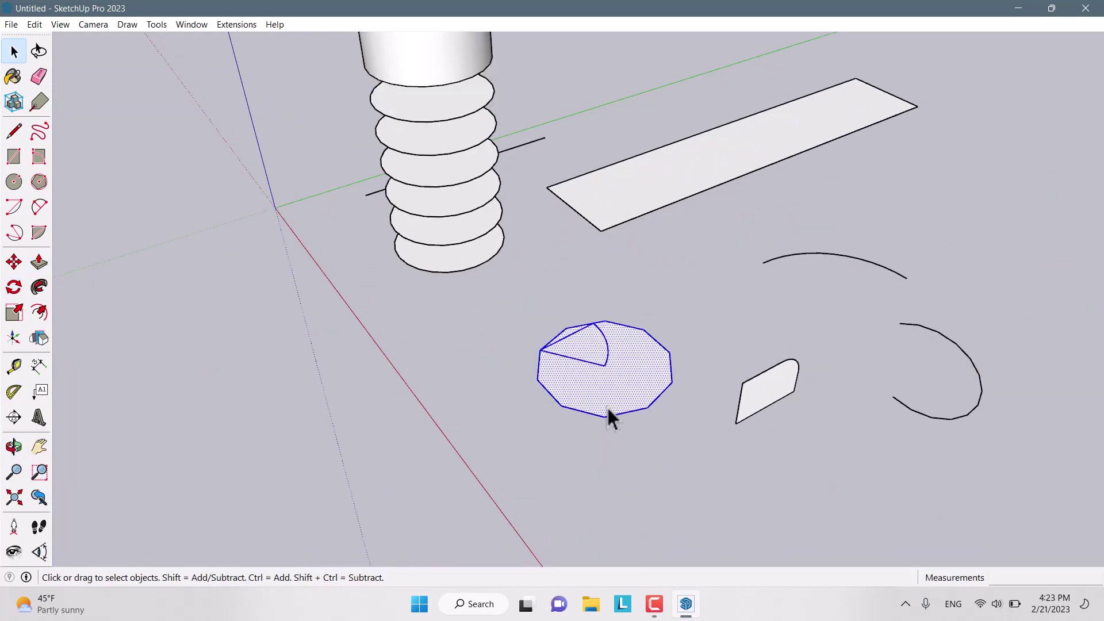
left_click(14, 287)
scroll(609, 353, "up", 2)
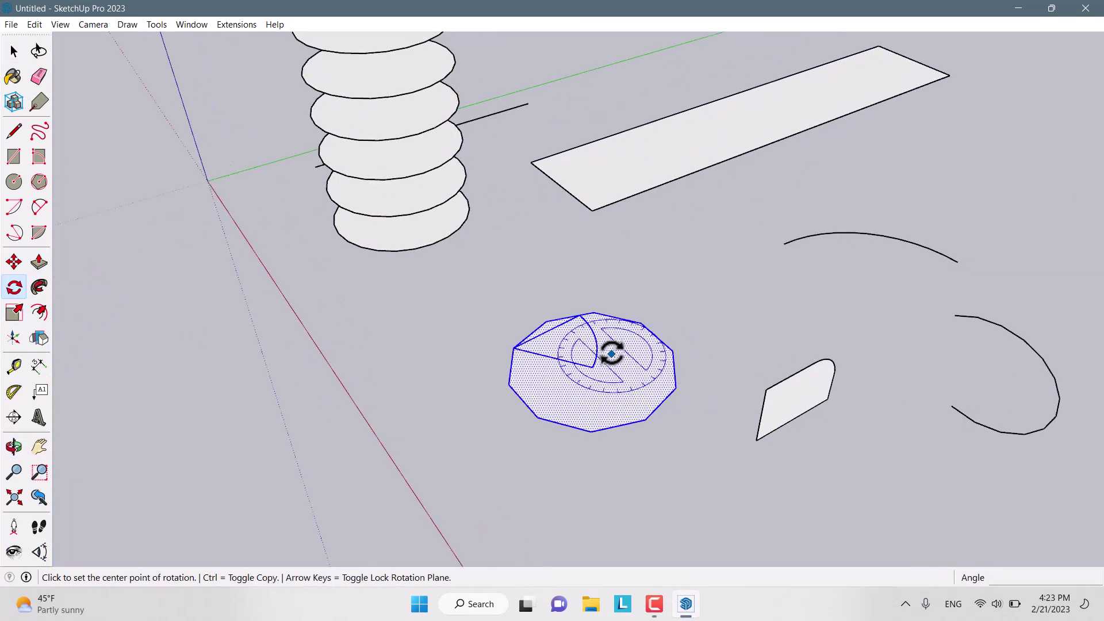
left_click(611, 353)
left_click(567, 383)
left_click(616, 413)
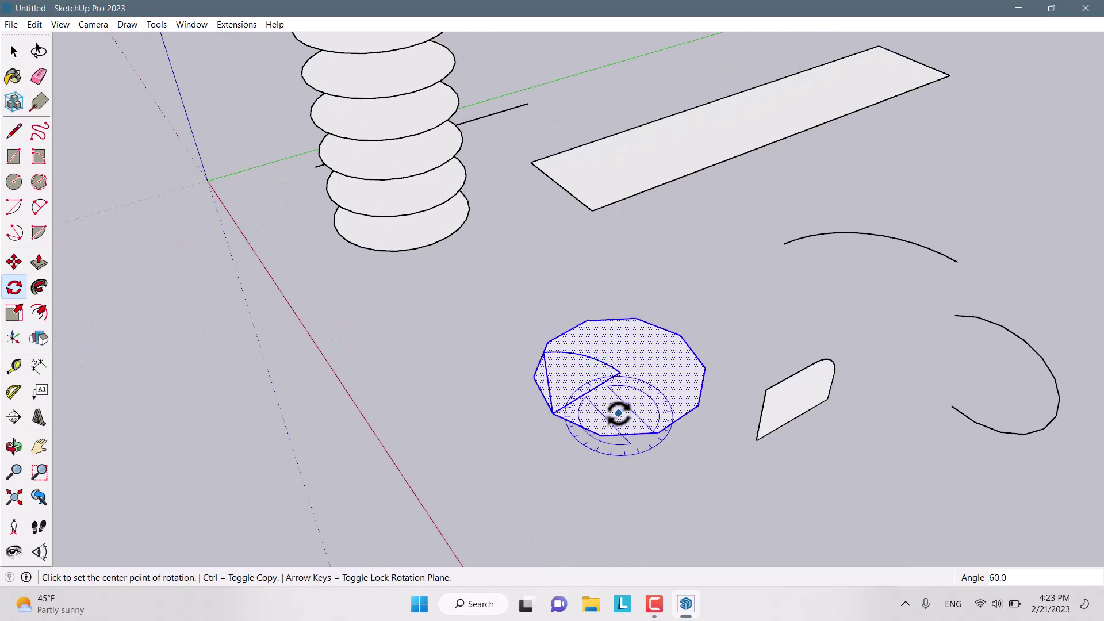
key("space")
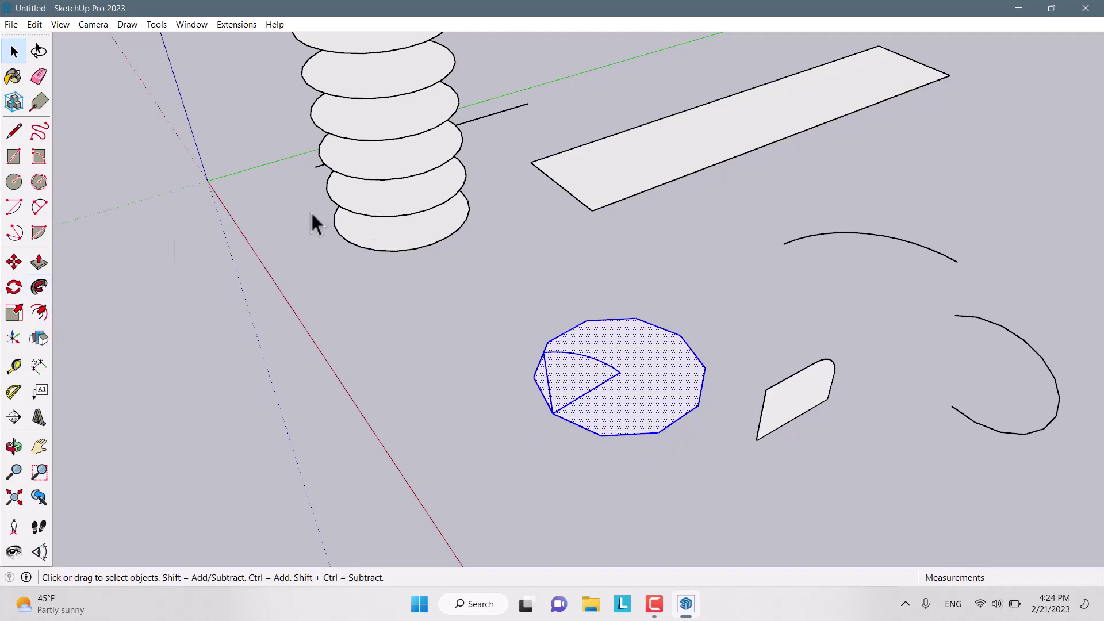
Step: Extend the path with a vertical line segment rising from the existing line's end
scroll(380, 337, "down", 3)
left_click(379, 337)
scroll(147, 140, "up", 6)
middle_click_drag(298, 212, 719, 153)
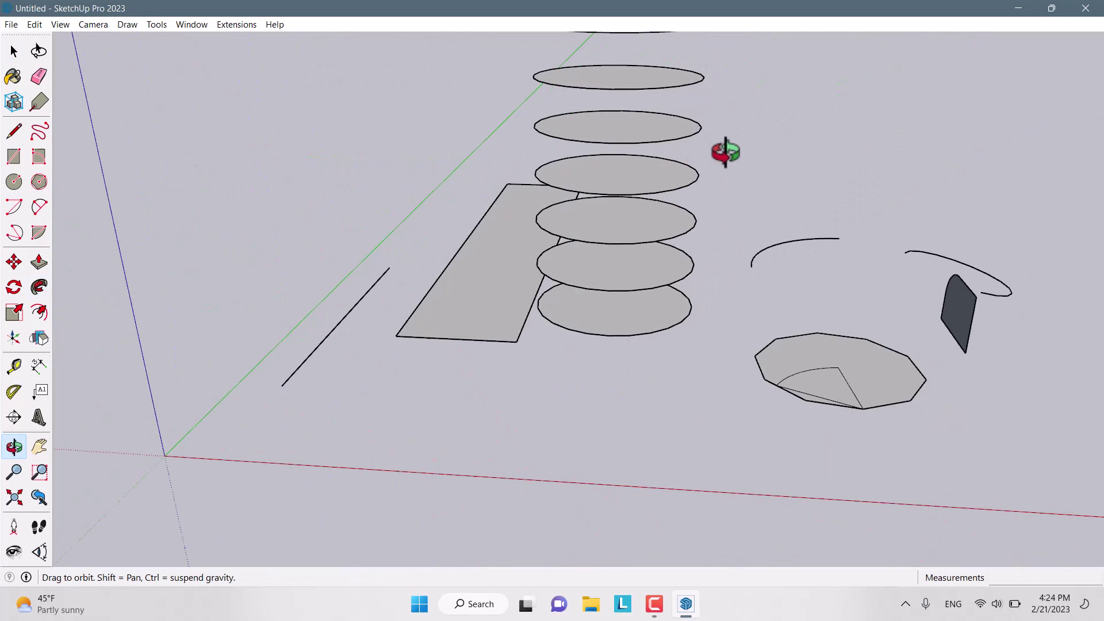
scroll(236, 458, "up", 1)
scroll(355, 412, "up", 3)
left_click(14, 123)
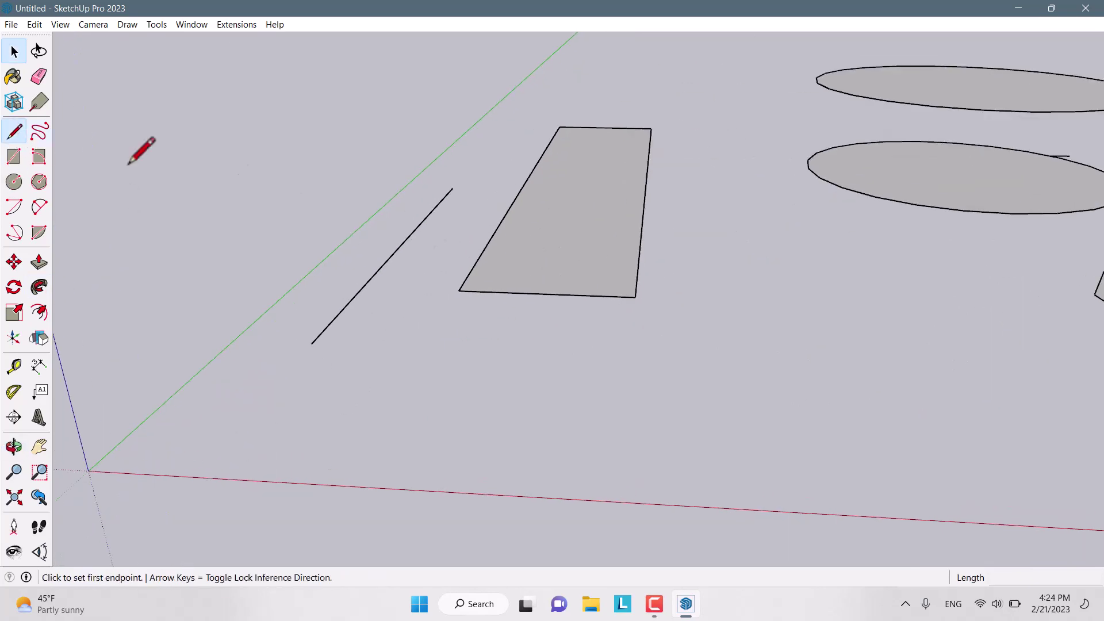
left_click(453, 188)
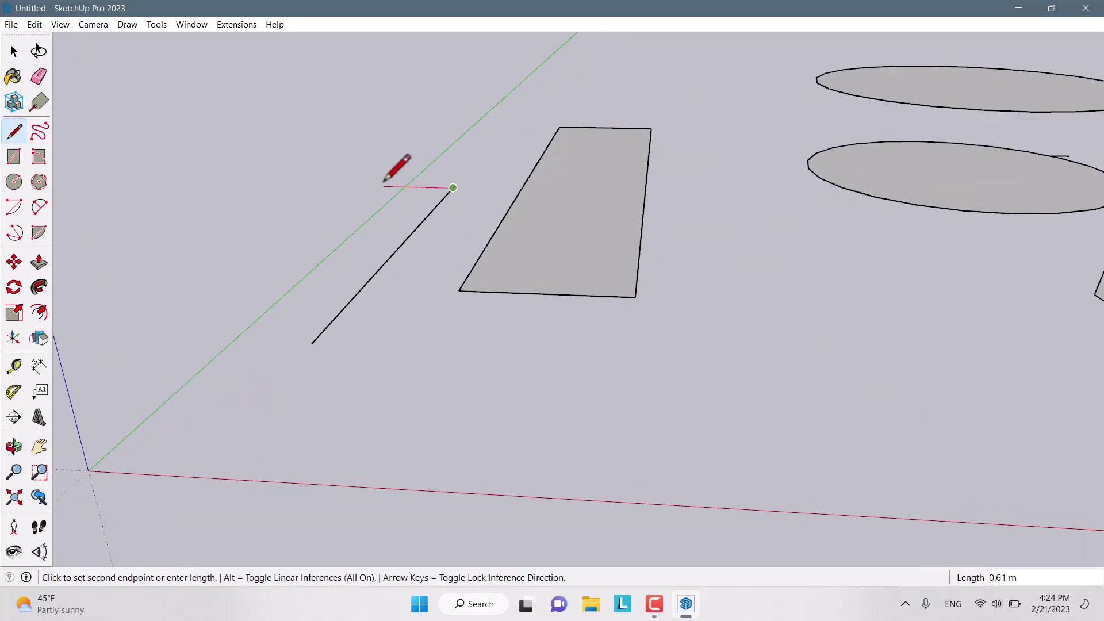
left_click(369, 61)
key("space")
Step: Orbit around the bent path and stacked ellipses, abandoning a first circle attempt
middle_click_drag(454, 175, 643, 362)
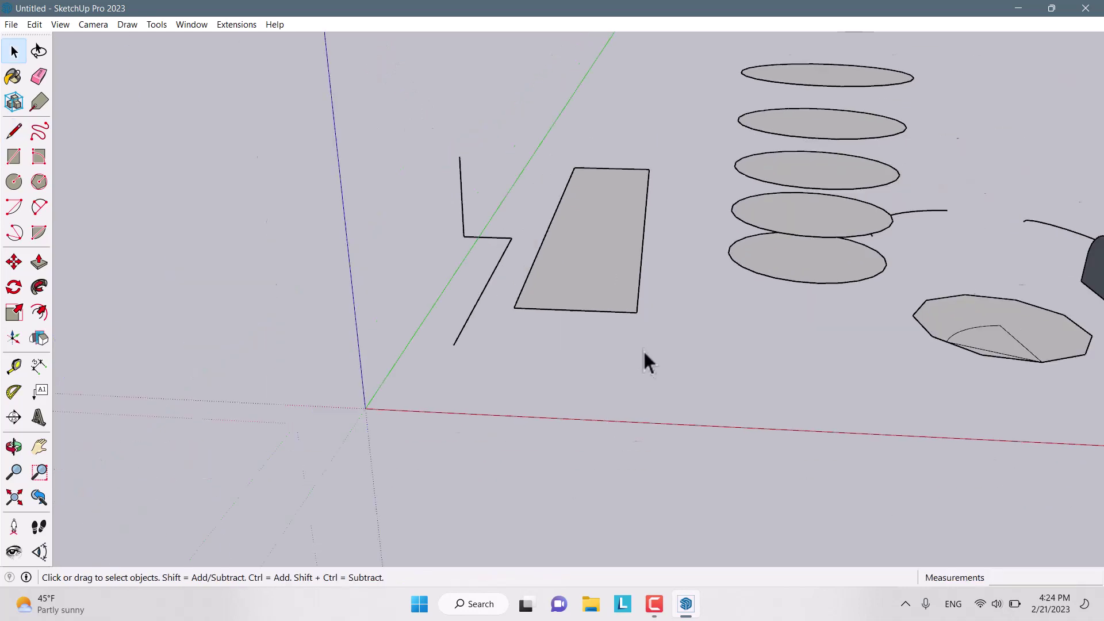
scroll(416, 261, "up", 3)
scroll(418, 264, "up", 2)
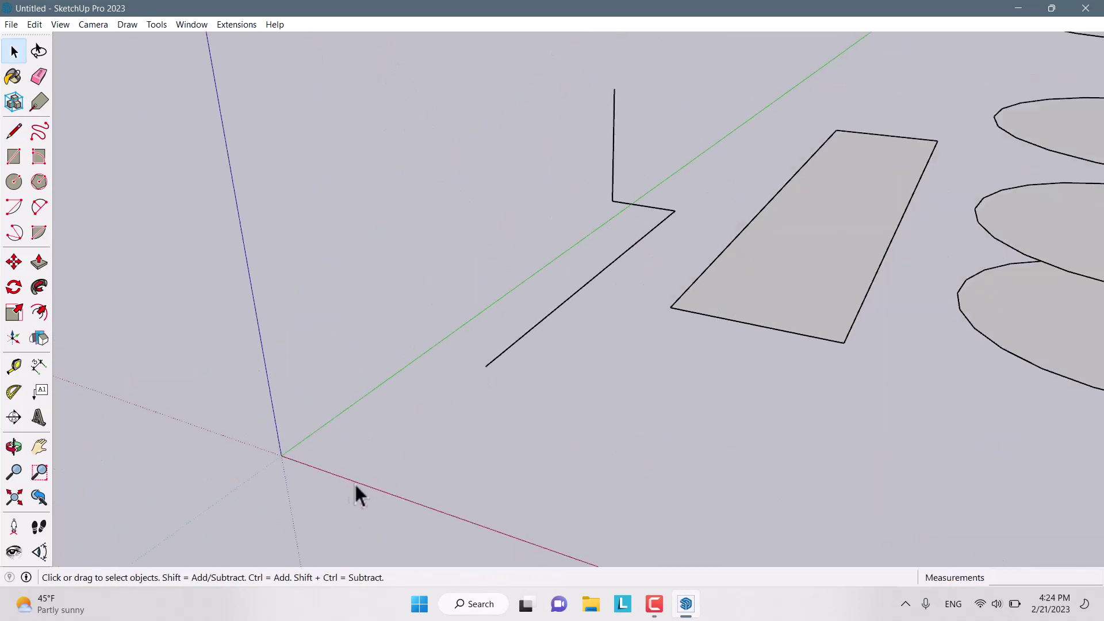
key("c")
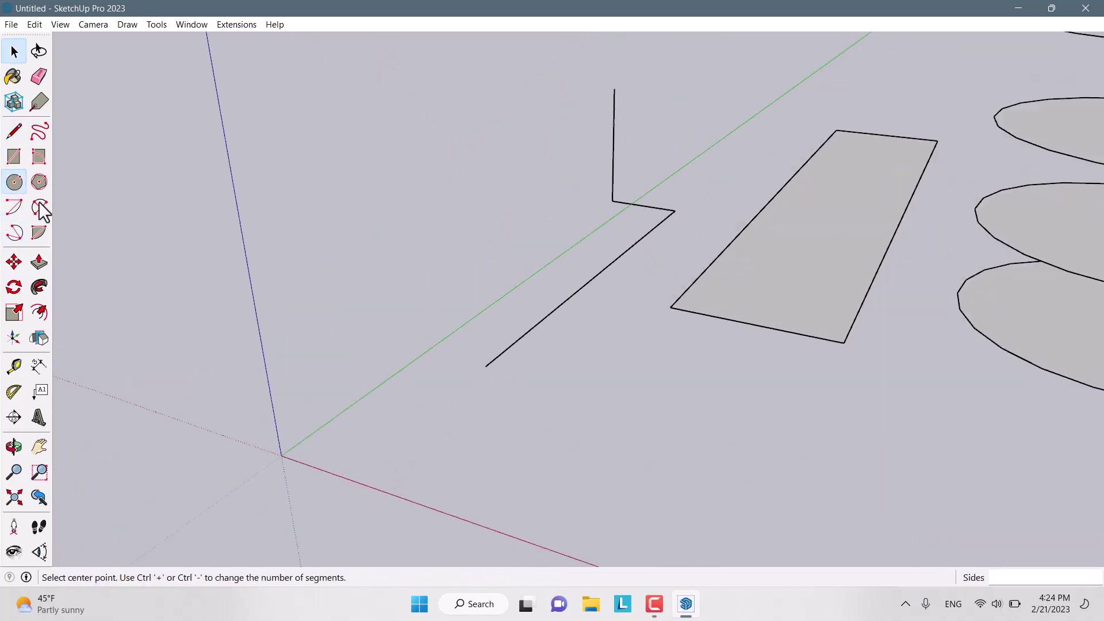
middle_click_drag(448, 339, 672, 185)
left_click(672, 185)
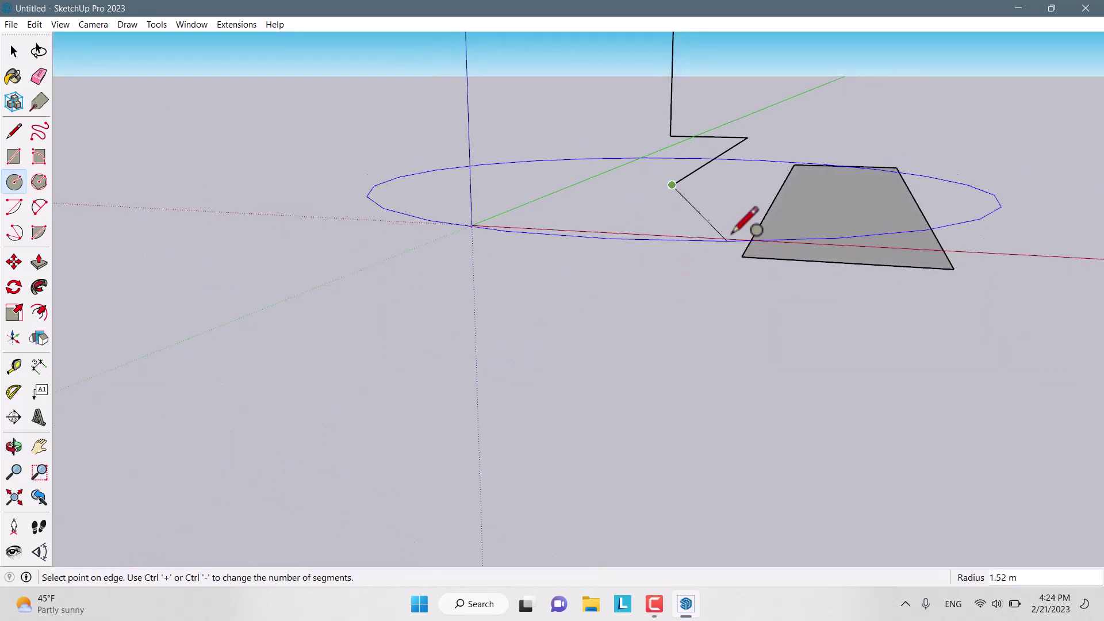
key("space")
middle_click_drag(722, 244, 609, 54)
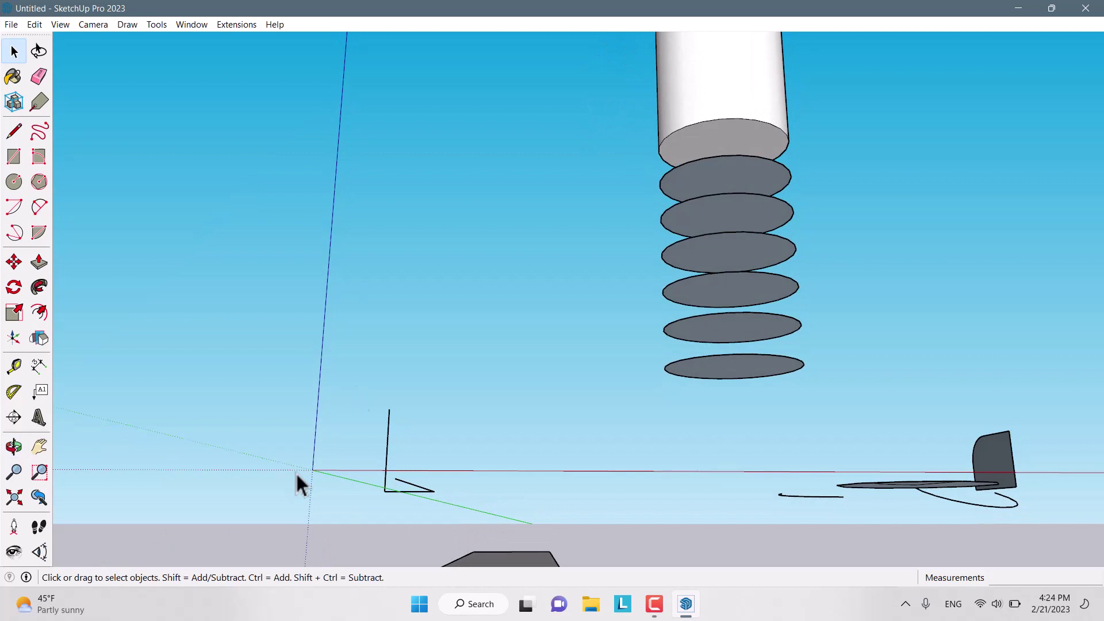
scroll(353, 502, "up", 3)
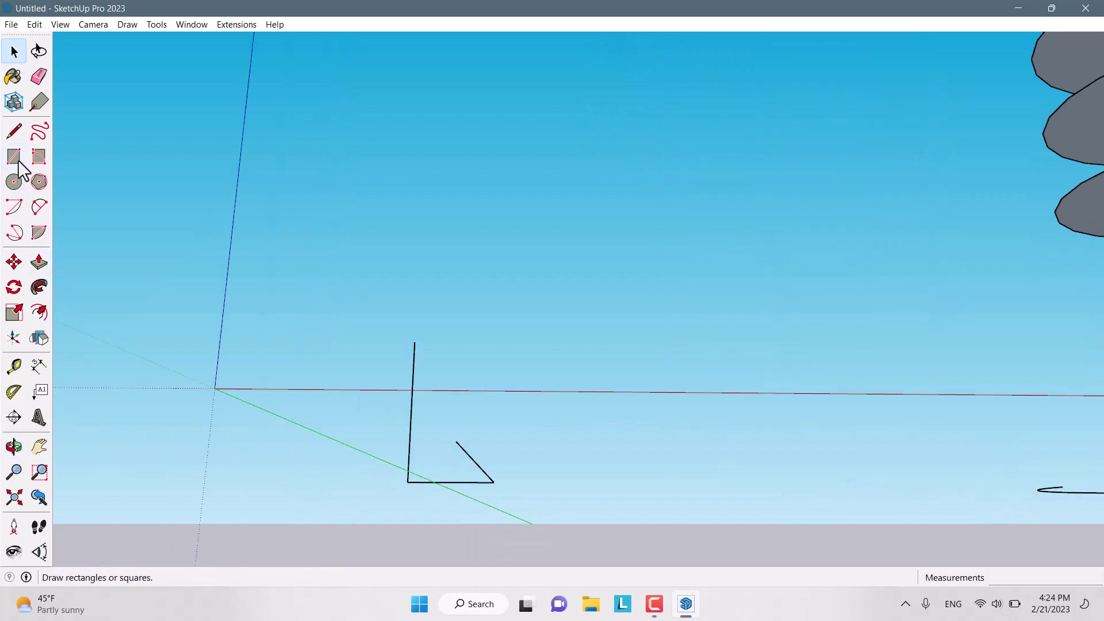
Step: Draw a small circle centred at the path's end
left_click(14, 182)
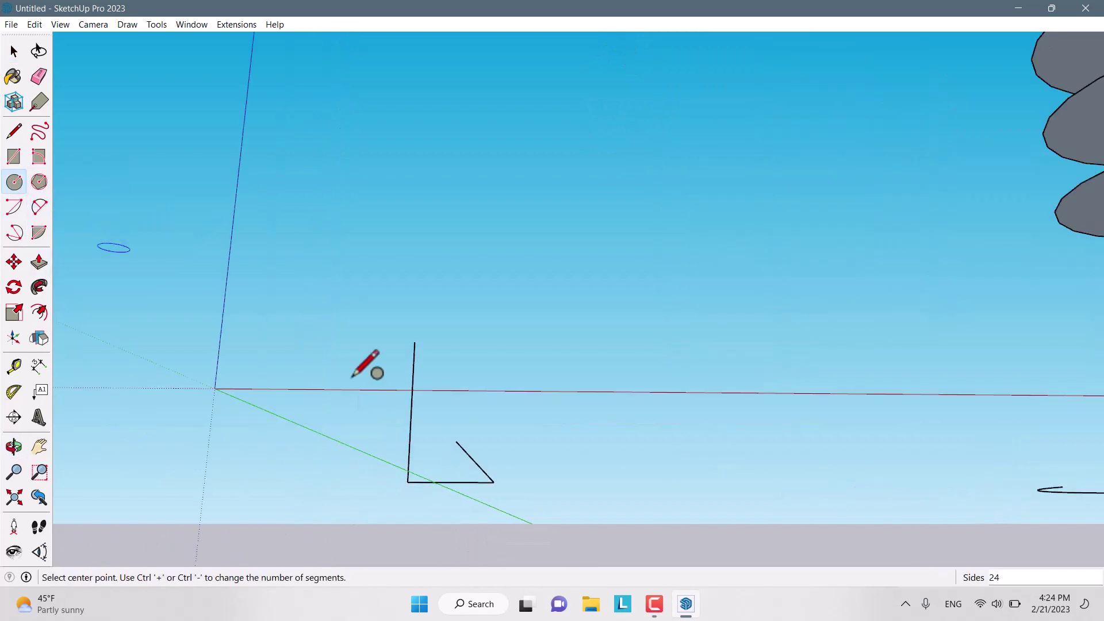
left_click(455, 440)
left_click(505, 431)
middle_click_drag(505, 431, 538, 332)
key("space")
scroll(470, 446, "up", 3)
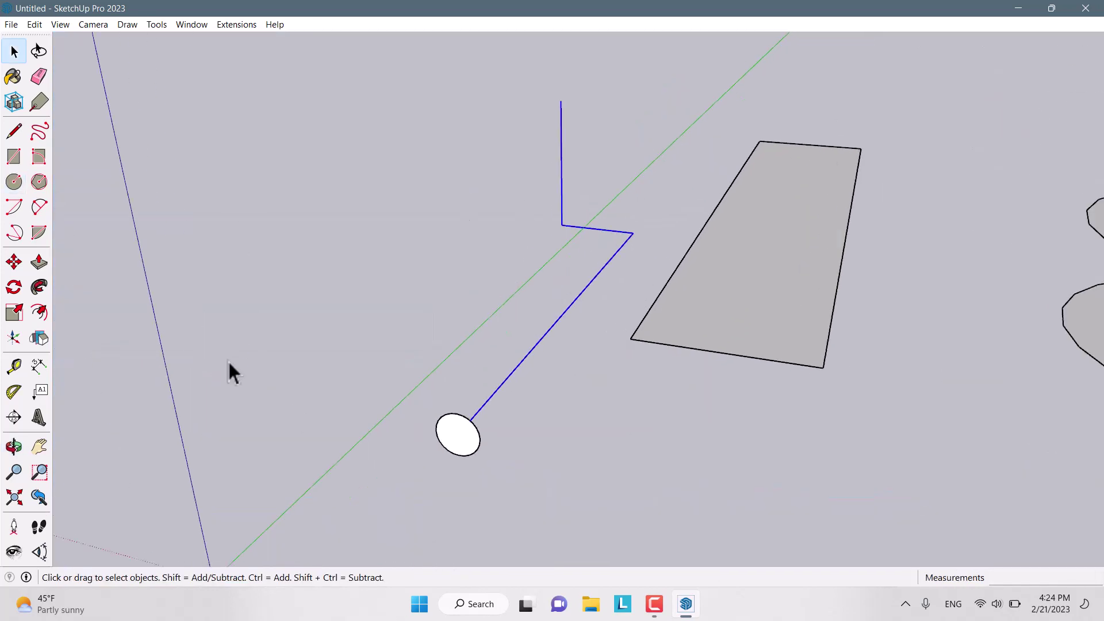
Step: Sweep the circle along the selected bent path with Follow Me to form a pipe
left_click(39, 287)
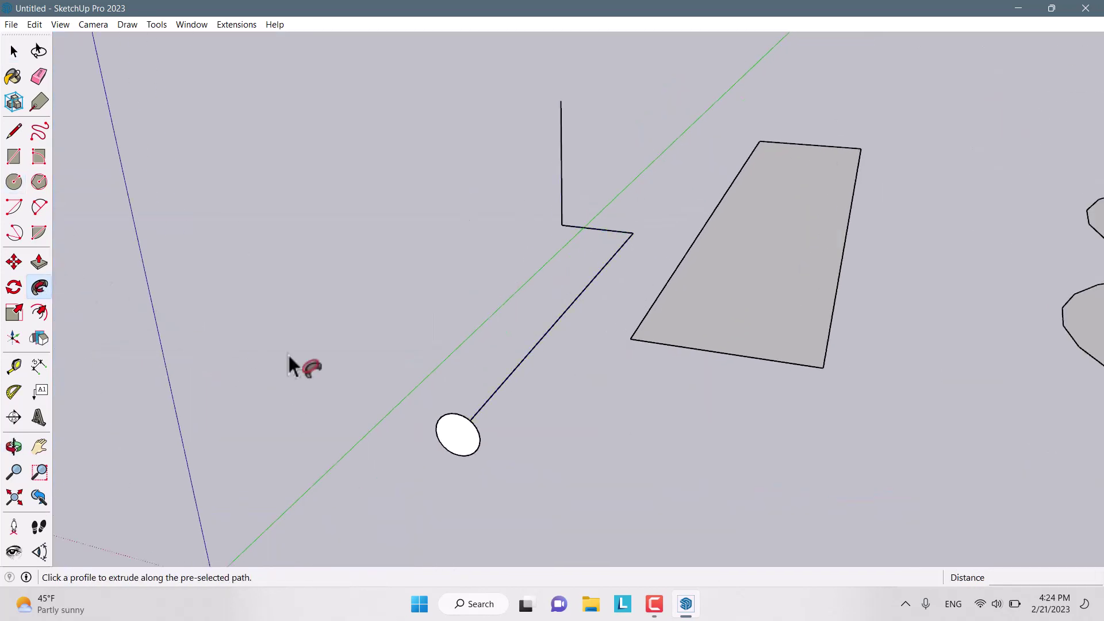
left_click(458, 449)
scroll(512, 429, "down", 3)
middle_click_drag(512, 429, 788, 458)
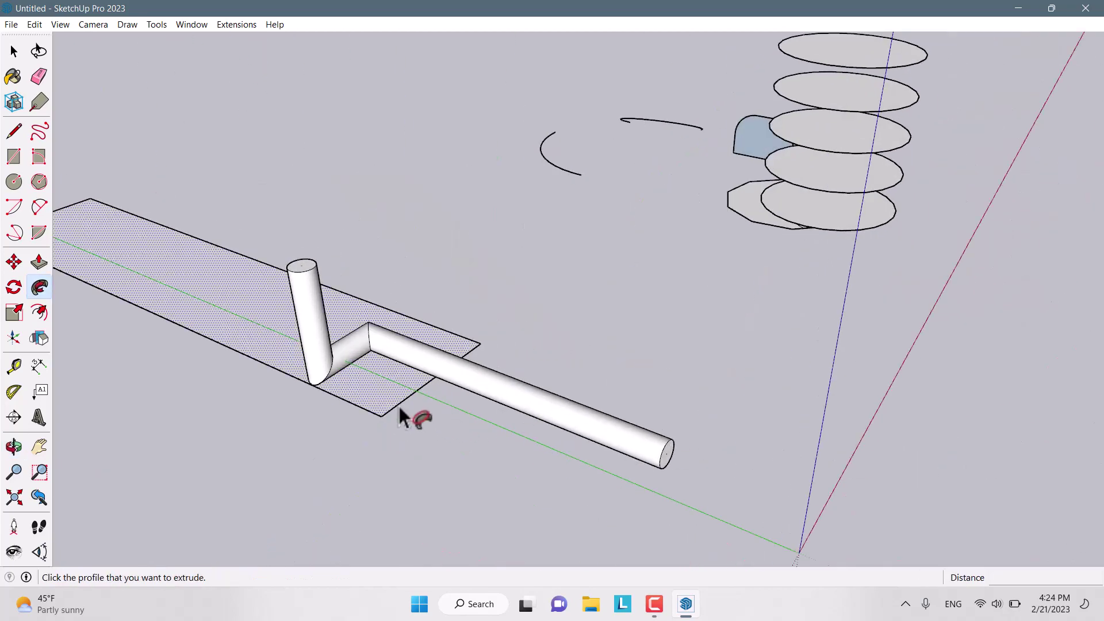
middle_click_drag(401, 415, 260, 344)
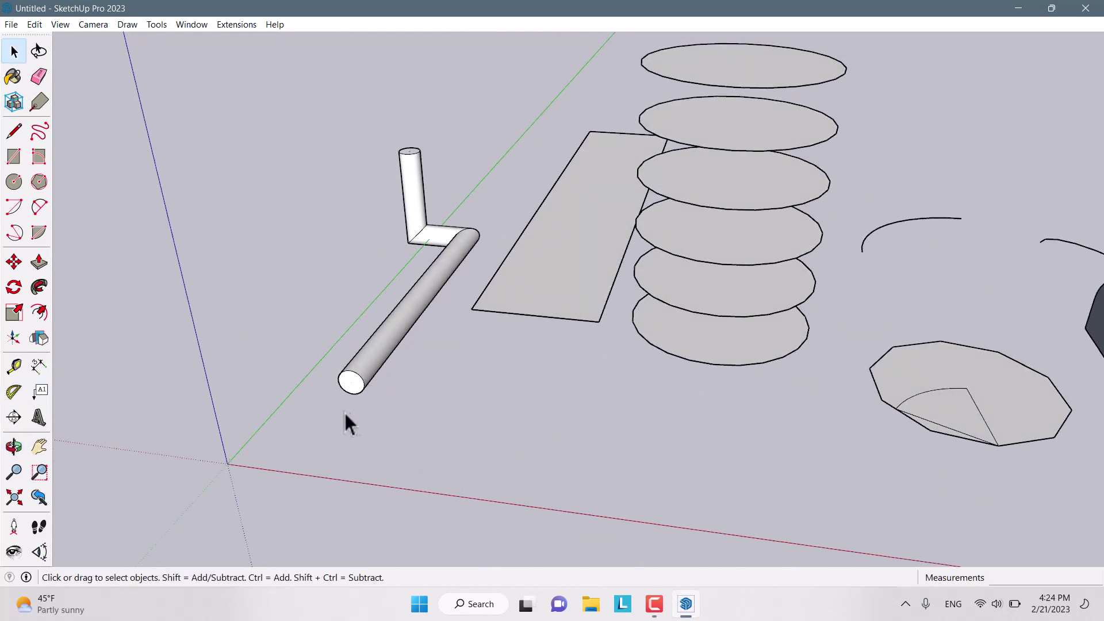
scroll(357, 379, "down", 3)
Step: Scale the pipe's free end circle by a factor of 0.5 from a corner grip
middle_click_drag(406, 365, 270, 359)
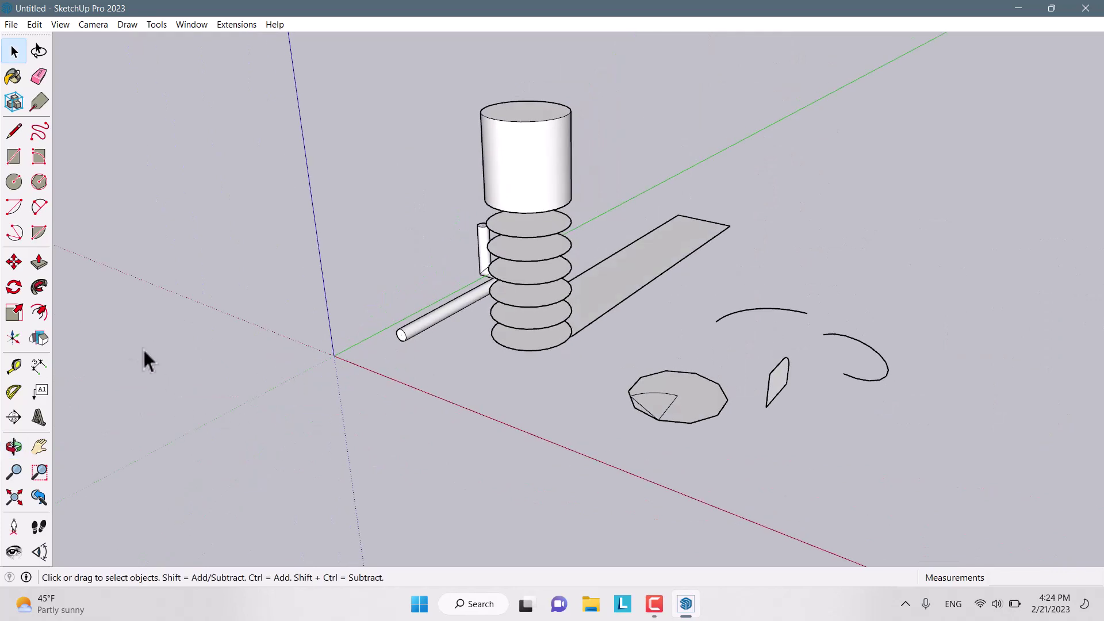
left_click(14, 312)
scroll(391, 362, "up", 2)
scroll(402, 337, "up", 4)
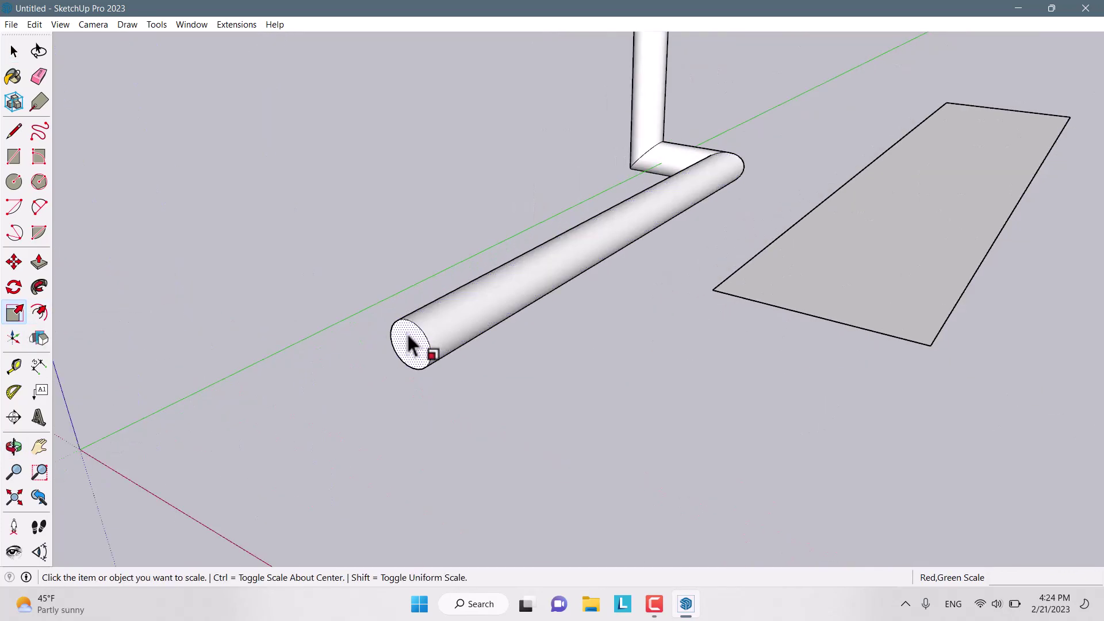
left_click(409, 339)
left_click(428, 326)
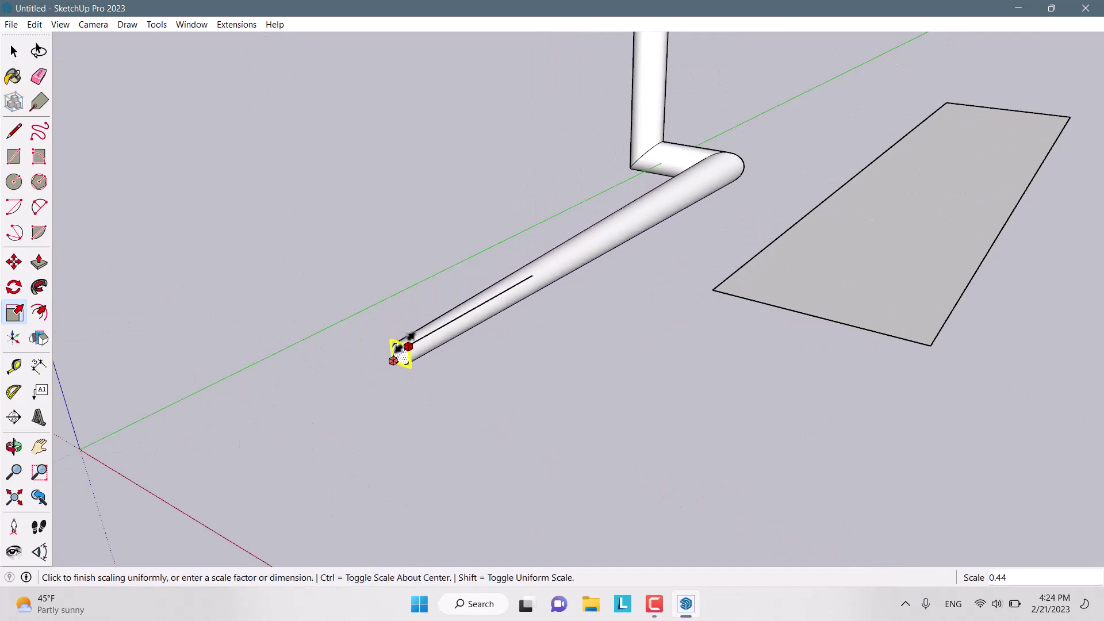
type("0.5")
key("Return")
Step: Select the whole tapered pipe to check it, then clear the selection
key("space")
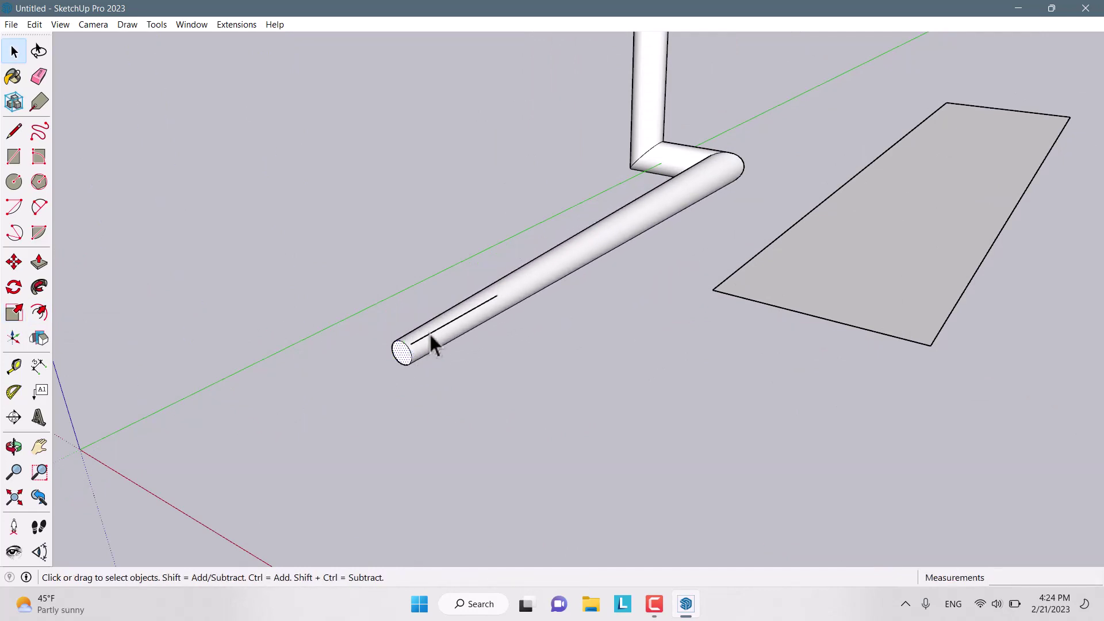
triple_click(430, 338)
left_click(457, 380)
scroll(474, 357, "down", 2)
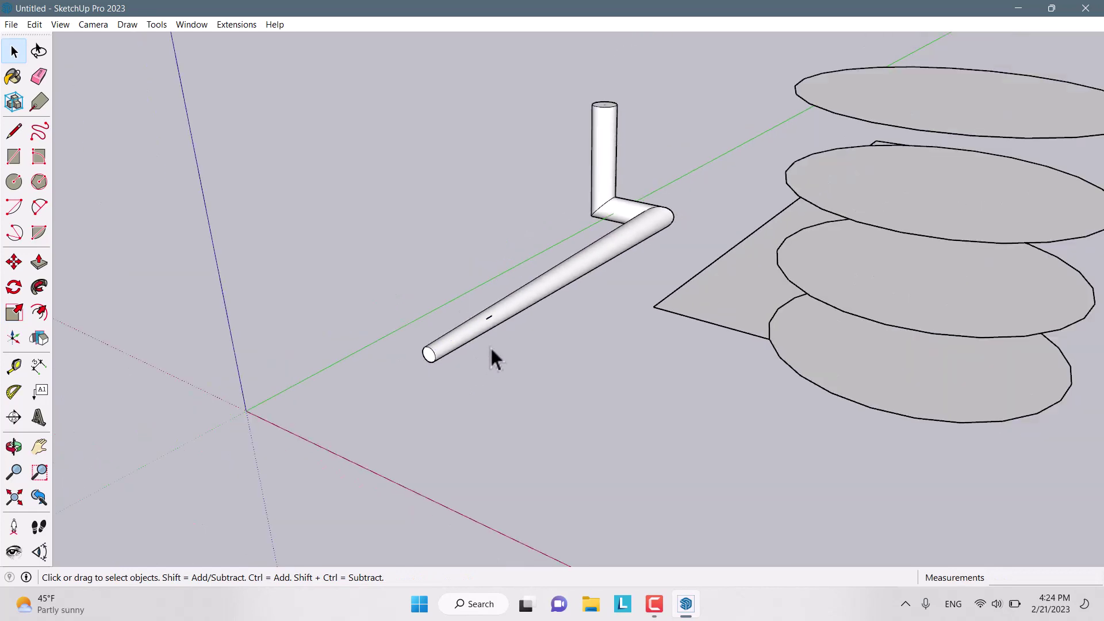
Step: Offset the flat rectangle's outline inward to create an inset border
middle_click_drag(491, 348, 271, 371)
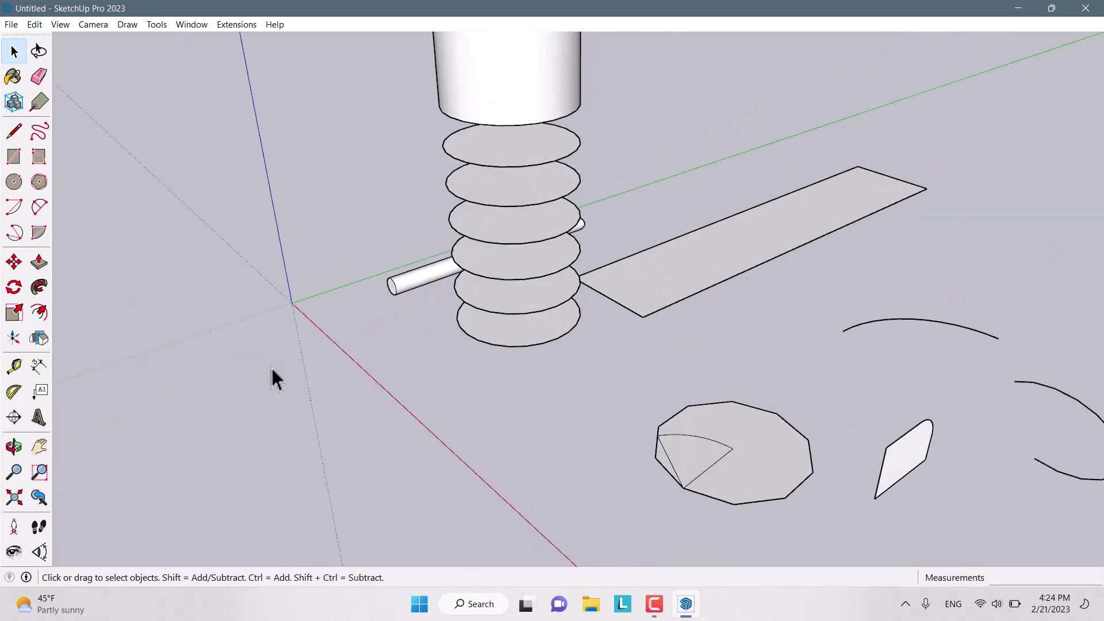
left_click(38, 312)
scroll(728, 296, "up", 5)
left_click(584, 301)
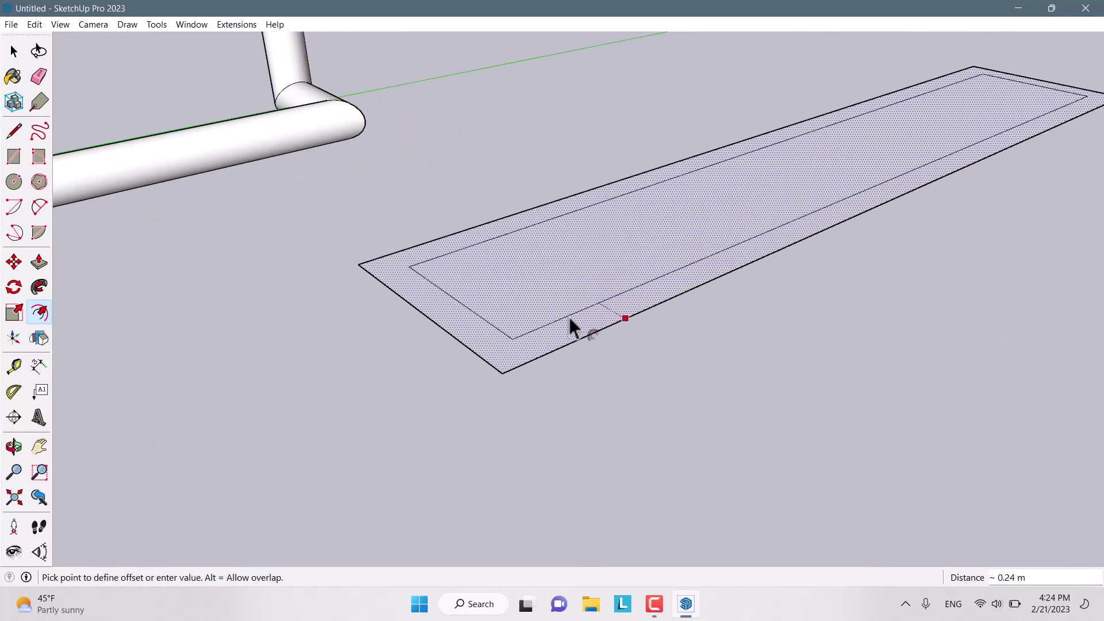
left_click(572, 324)
Step: Raise the outer ring face 0.36 m with Push/Pull to form the tray walls
left_click(39, 262)
left_click(400, 294)
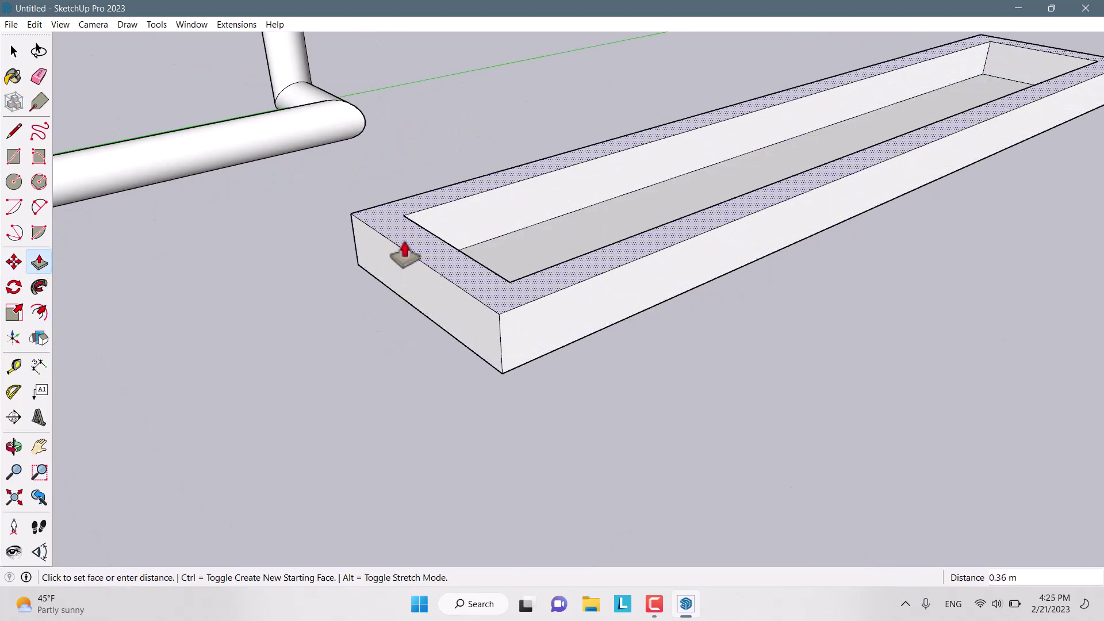
left_click(400, 244)
scroll(340, 281, "down", 3)
middle_click_drag(339, 281, 505, 337)
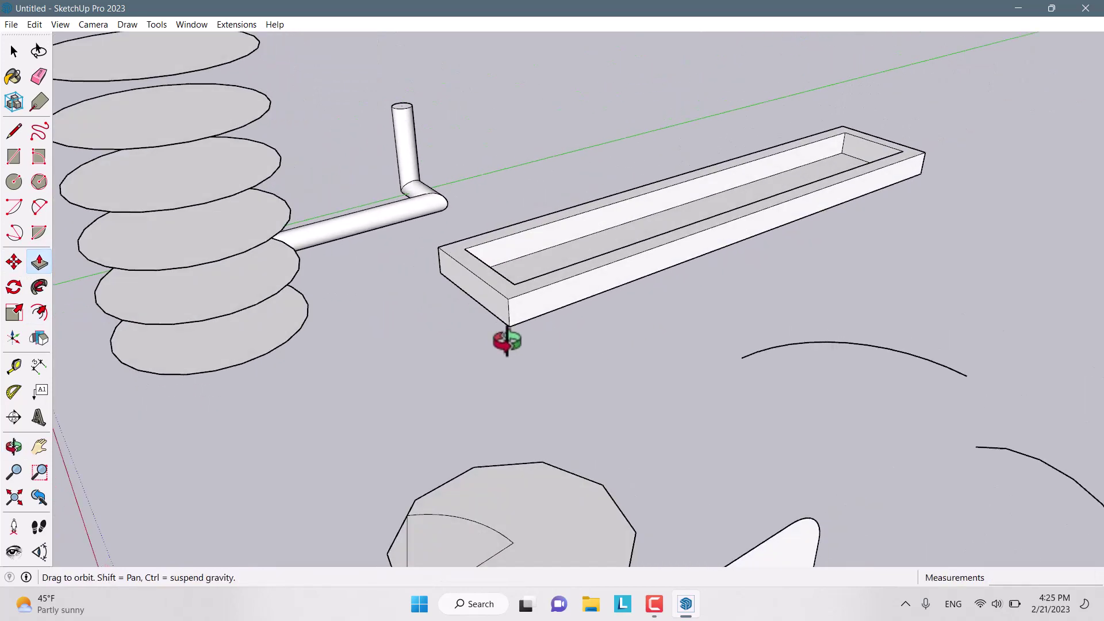
scroll(506, 241, "down", 3)
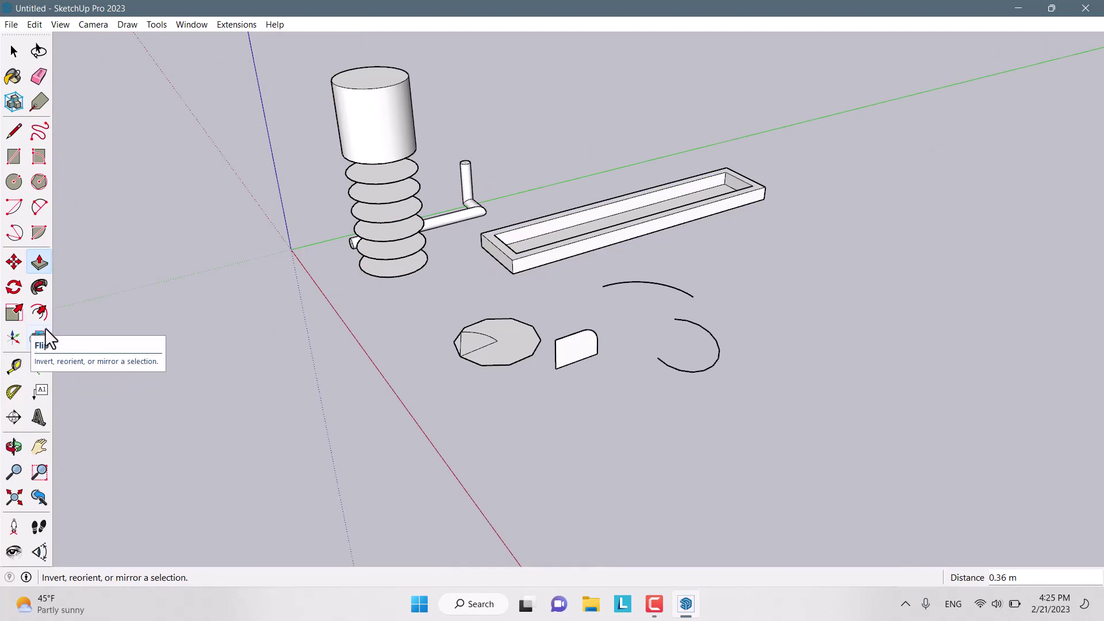
Step: Select the entire tray and make it a group via the right-click menu
key("space")
left_click(515, 232)
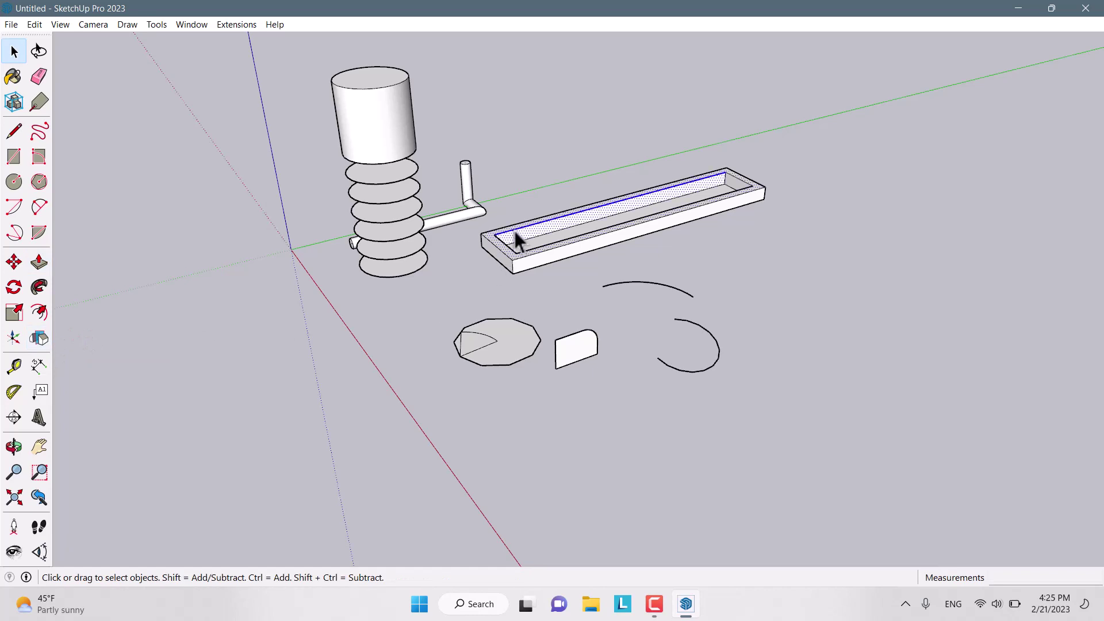
triple_click(513, 230)
right_click(514, 230)
left_click(584, 343)
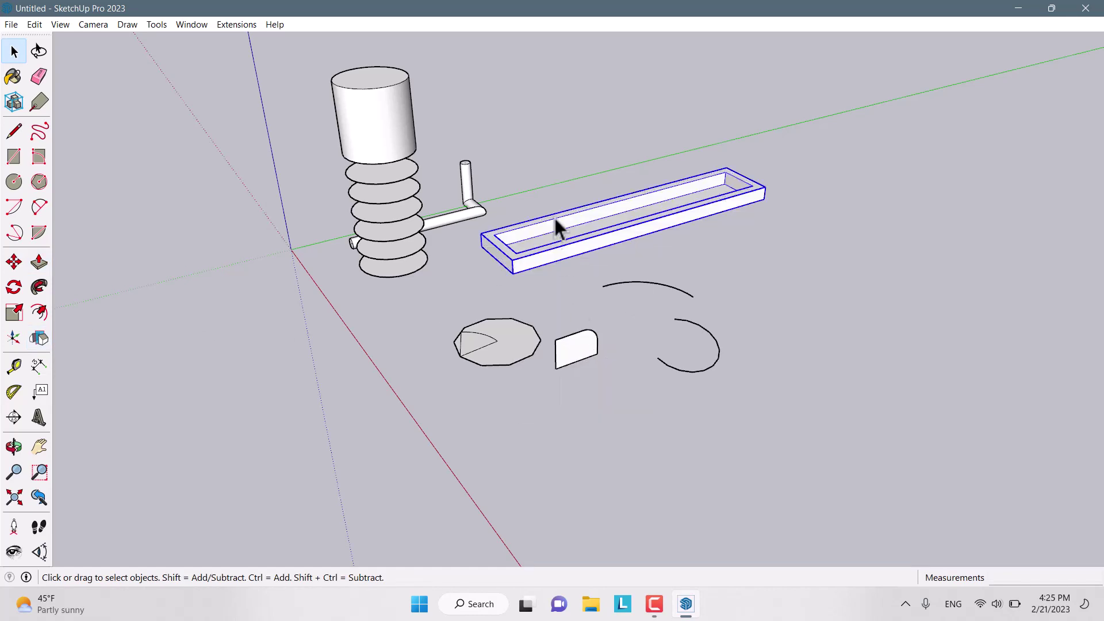
scroll(554, 217, "up", 5)
middle_click_drag(520, 207, 411, 302)
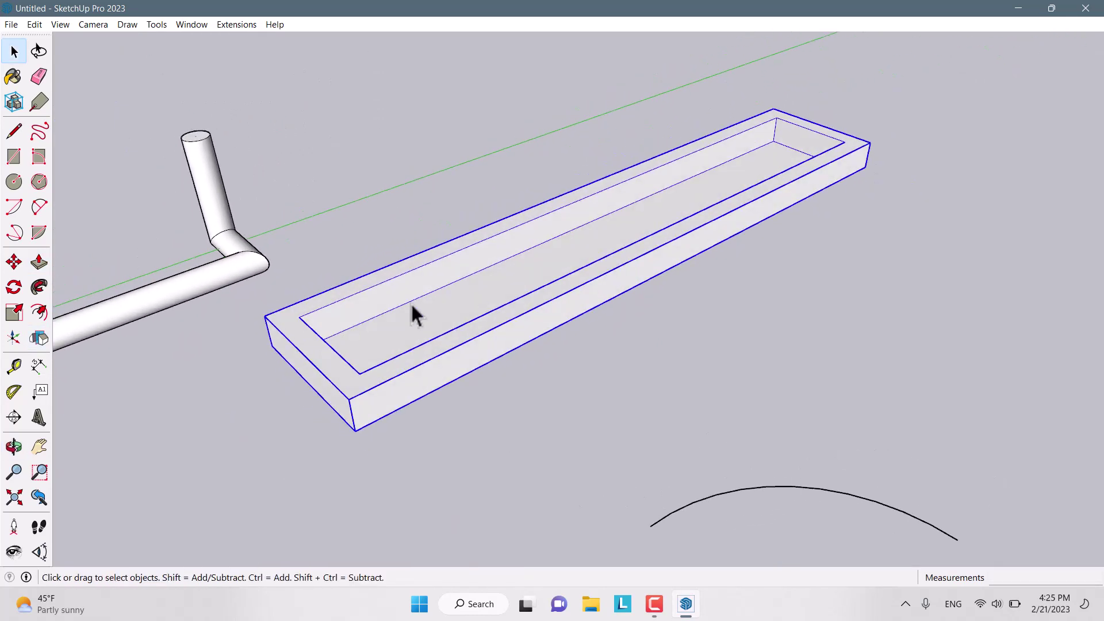
scroll(412, 306, "up", 1)
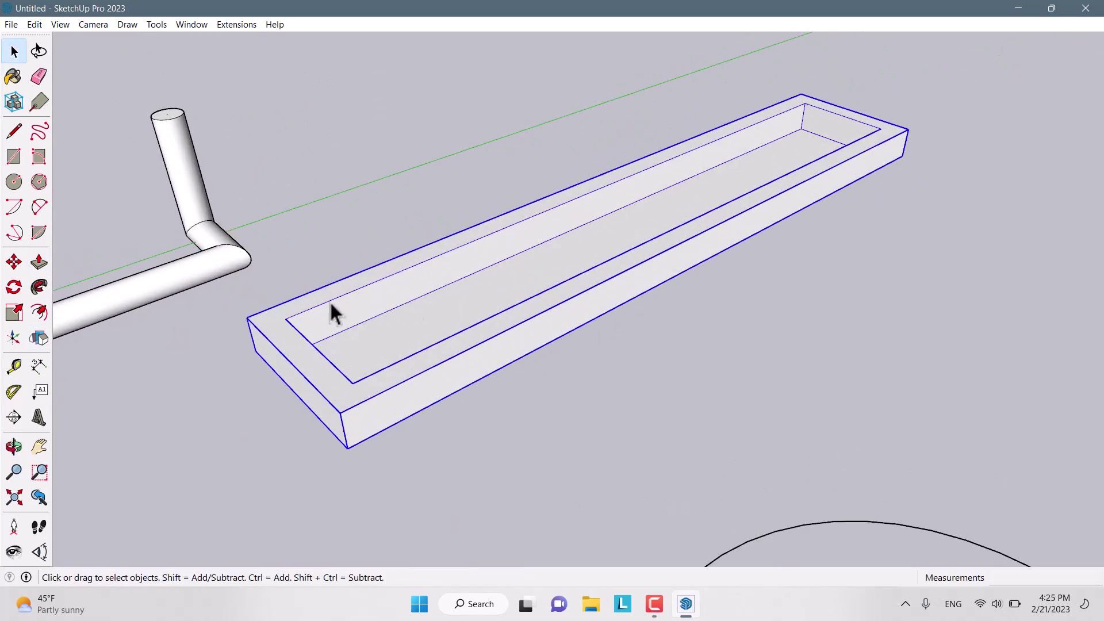
Step: Try the Flip tool on the tray group, then orbit over the whole scene
left_click(48, 343)
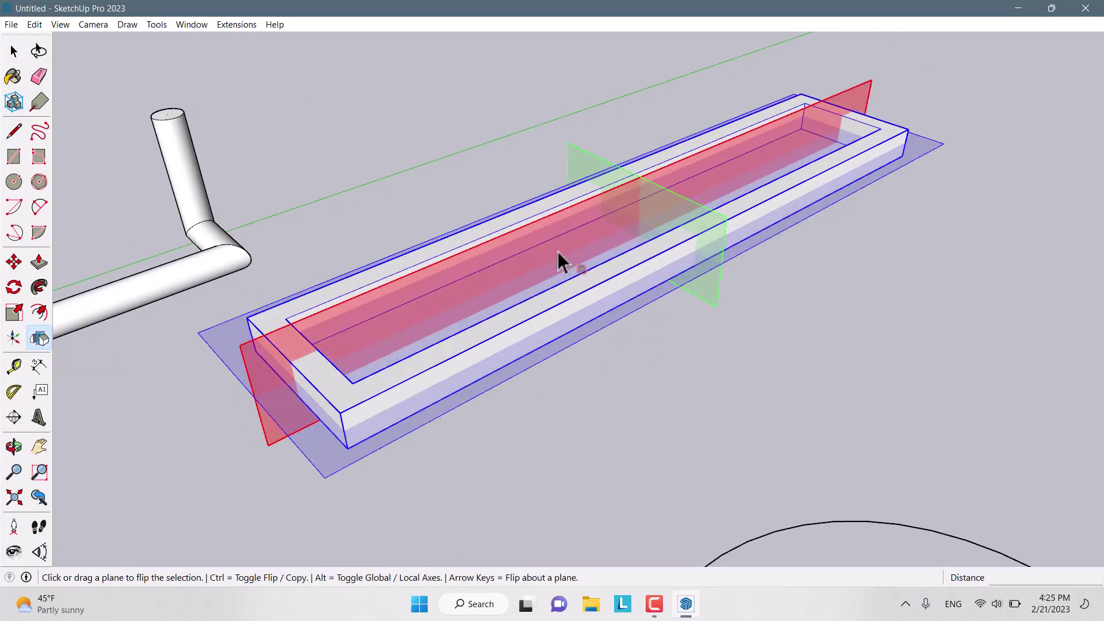
middle_click_drag(557, 251, 598, 298)
scroll(592, 301, "up", 3)
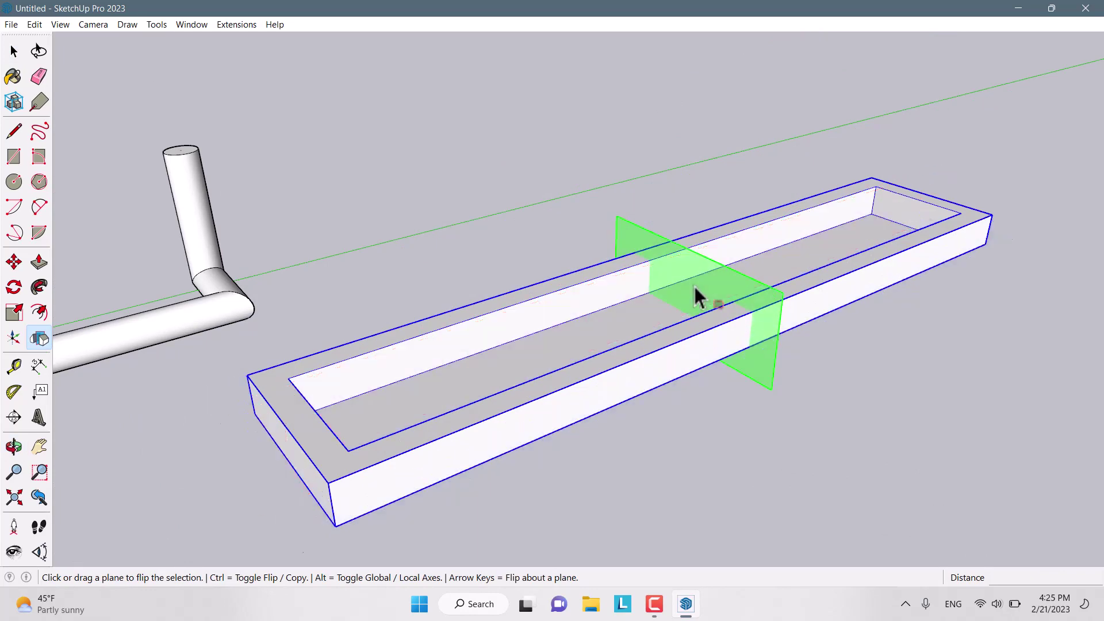
scroll(619, 406, "down", 5)
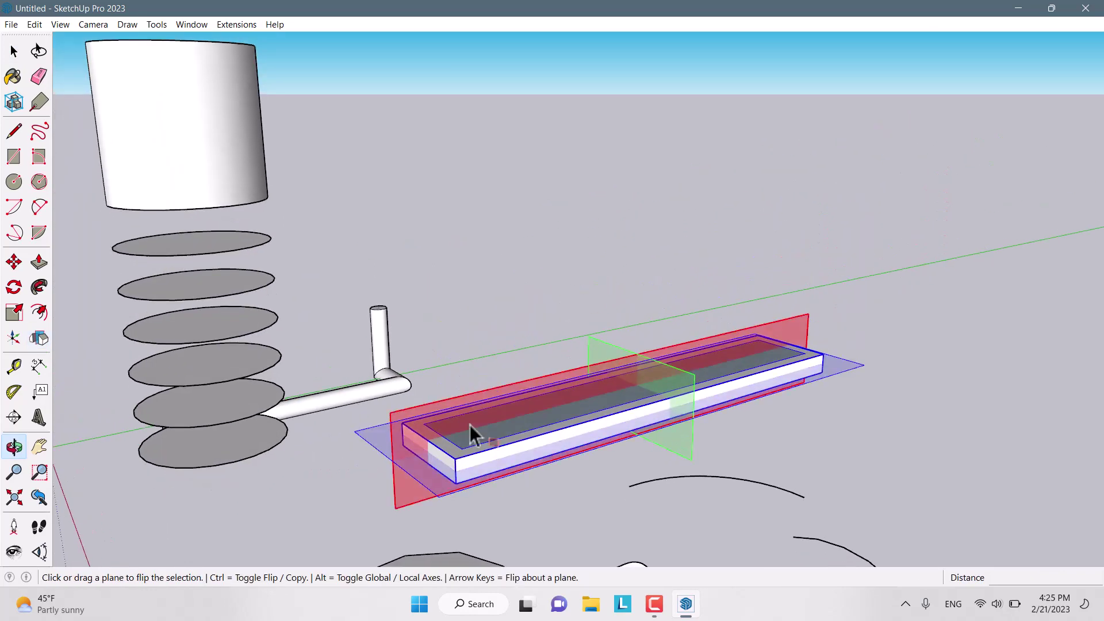
left_click(426, 477)
middle_click_drag(425, 477, 623, 303)
scroll(604, 345, "down", 4)
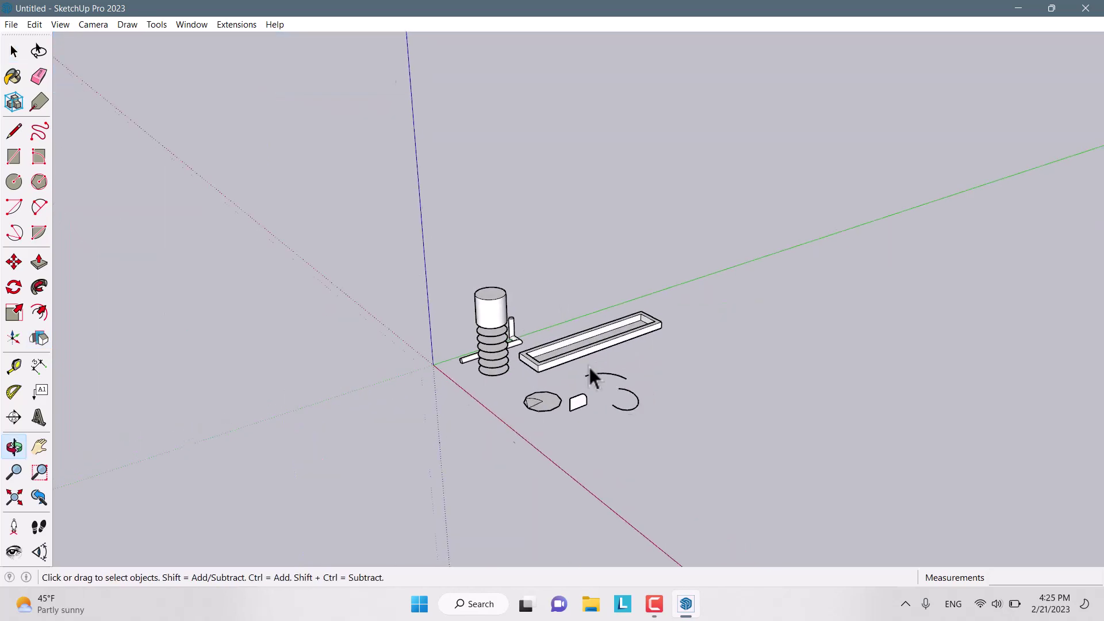
scroll(592, 374, "up", 3)
scroll(572, 525, "up", 3)
scroll(157, 190, "down", 2)
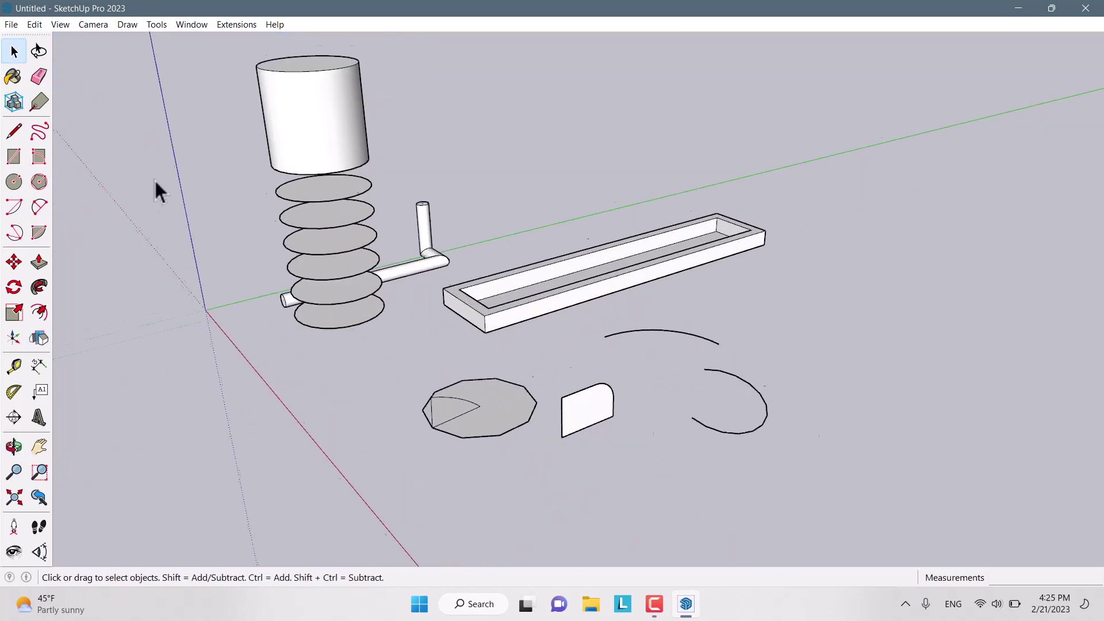
Step: Place three vertical guide lines across the tray from its front edge with Tape Measure
left_click(14, 368)
scroll(528, 242, "up", 6)
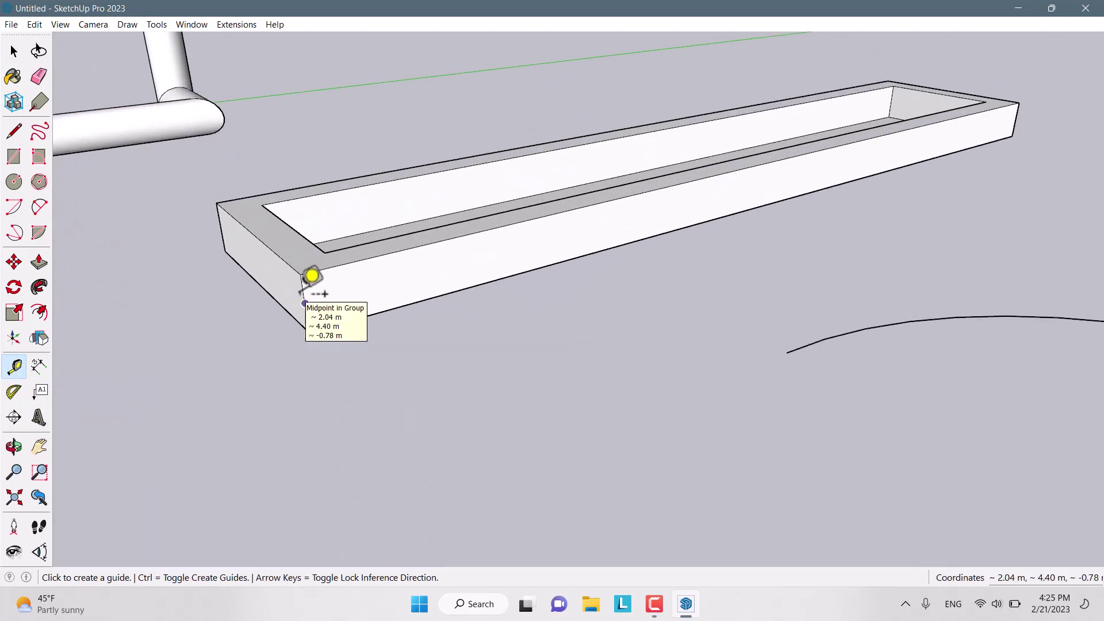
left_click(304, 303)
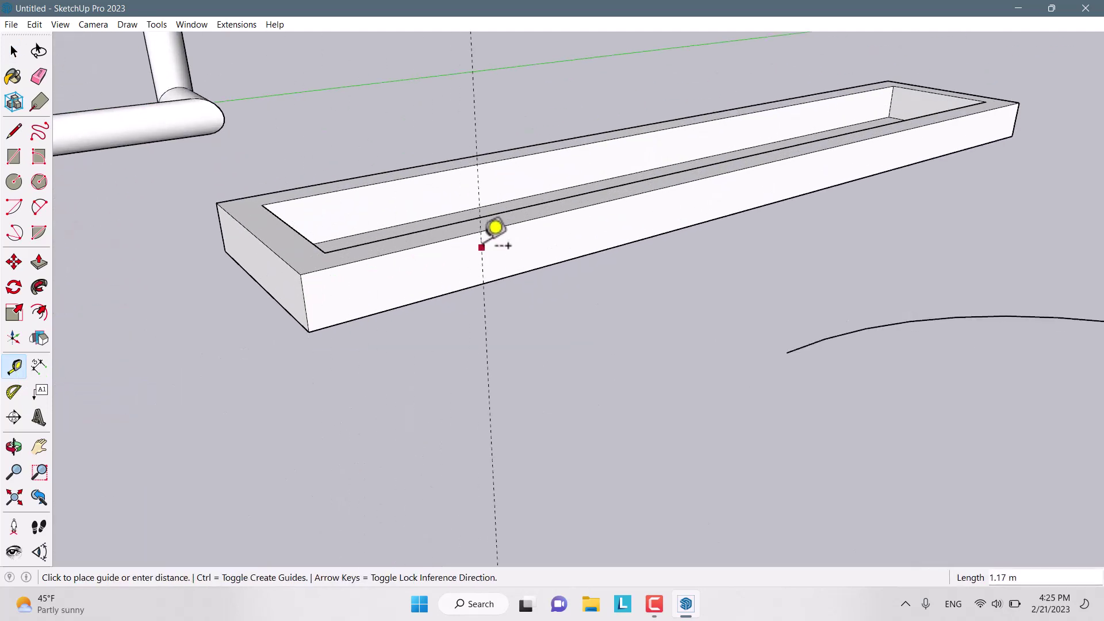
left_click(593, 197)
left_click(598, 207)
left_click(643, 190)
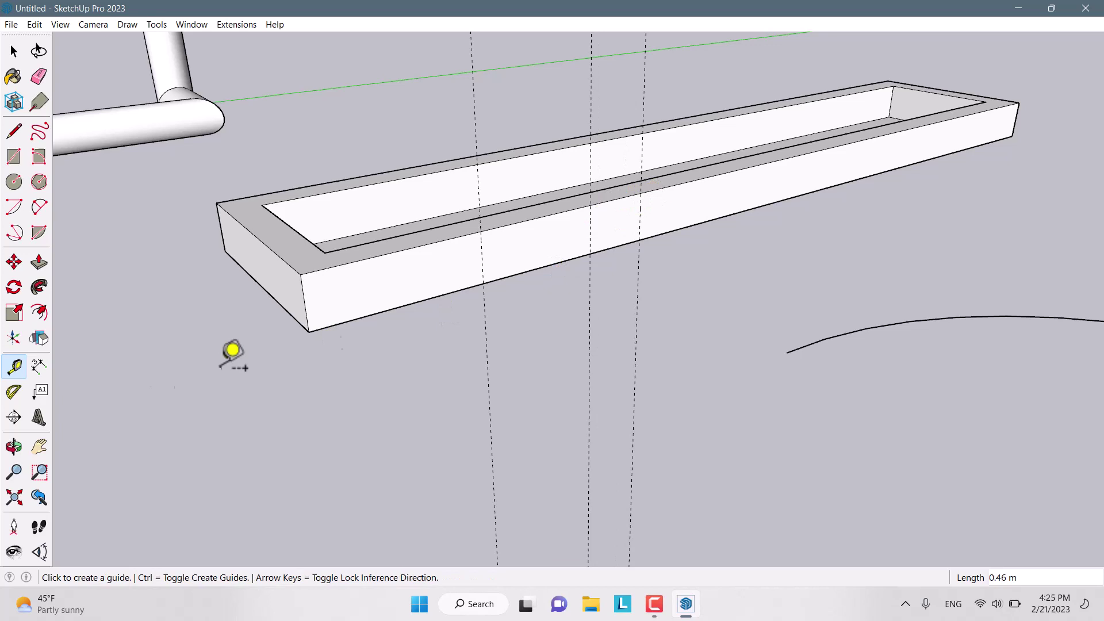
Step: Add a 15° angled guide from the tray's front corner with the Protractor
left_click(13, 393)
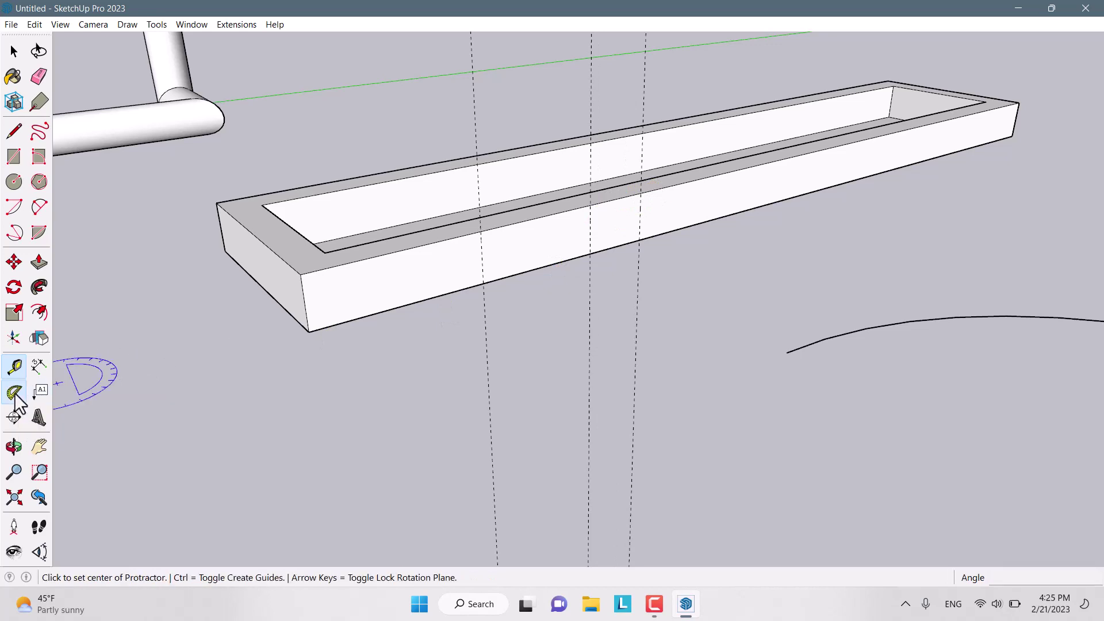
left_click(304, 296)
left_click(365, 296)
left_click(374, 269)
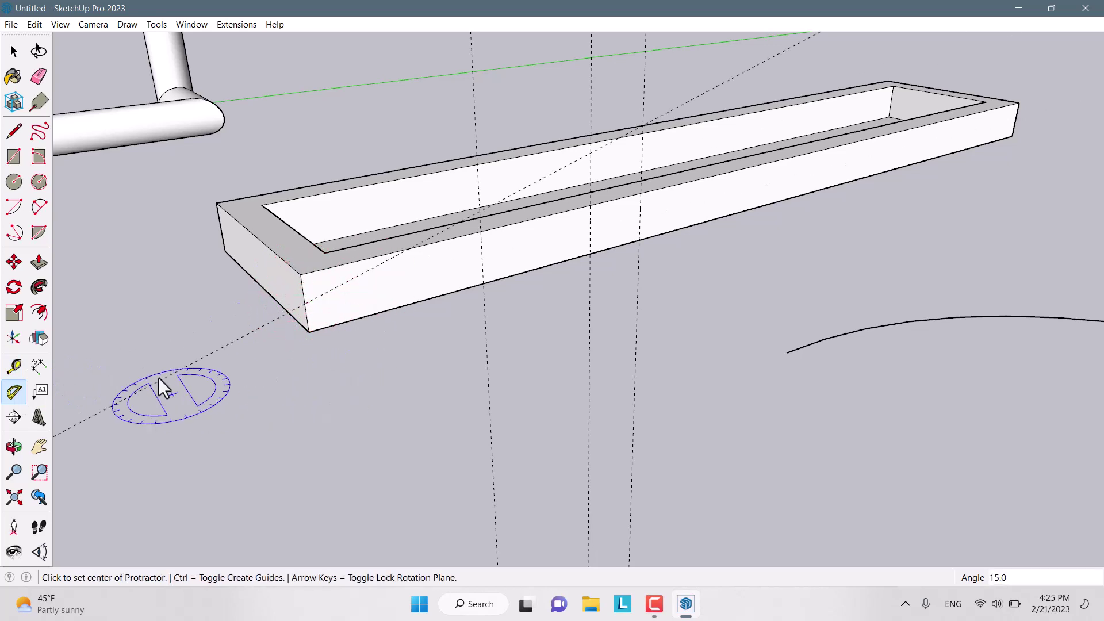
Step: Place and confirm a section plane at the tray's end face
left_click(13, 417)
scroll(454, 342, "down", 2)
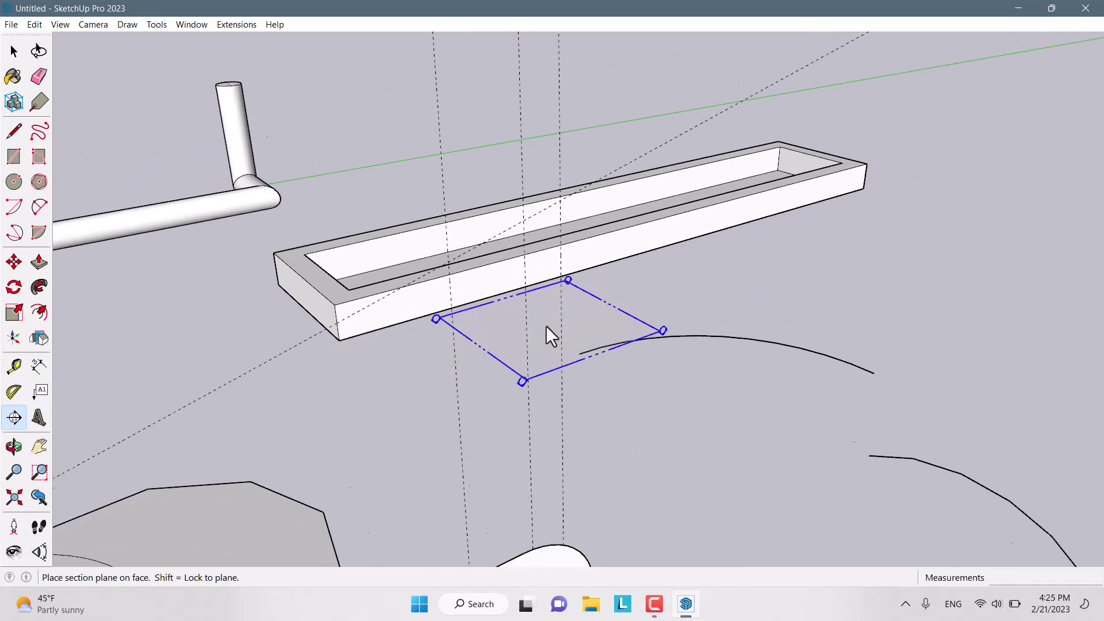
scroll(604, 258, "down", 3)
scroll(684, 246, "up", 3)
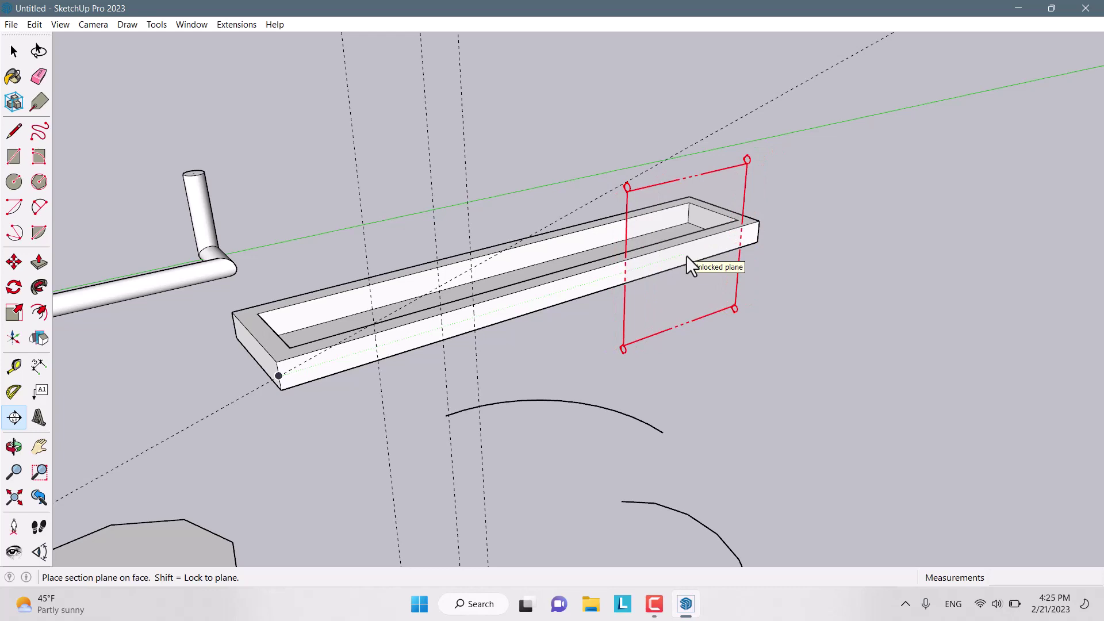
left_click(685, 255)
left_click(642, 344)
scroll(632, 287, "down", 5)
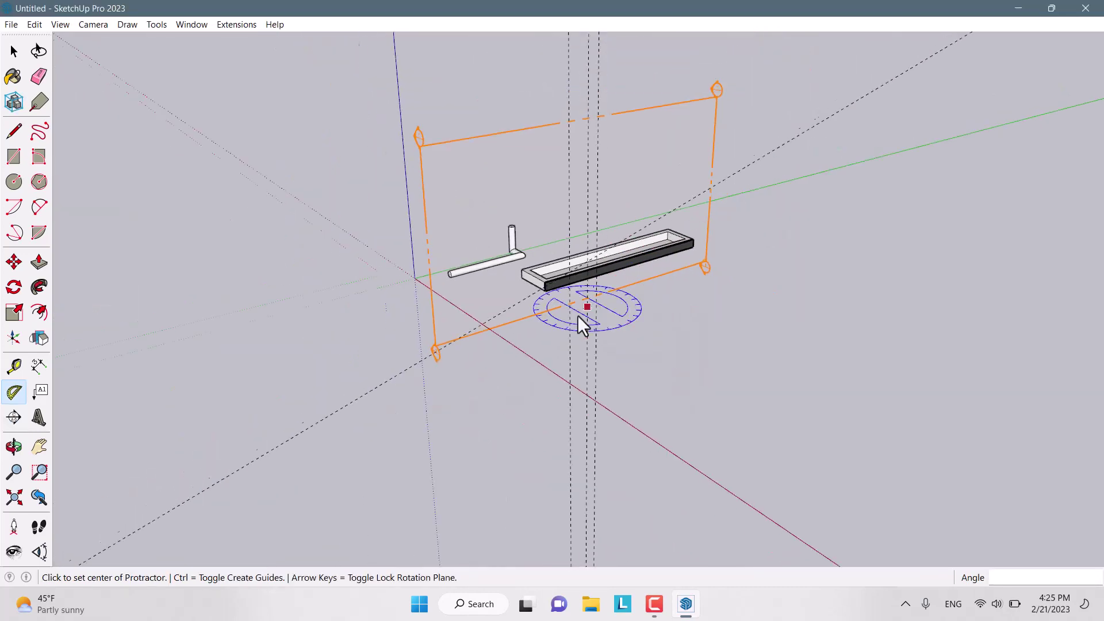
key("space")
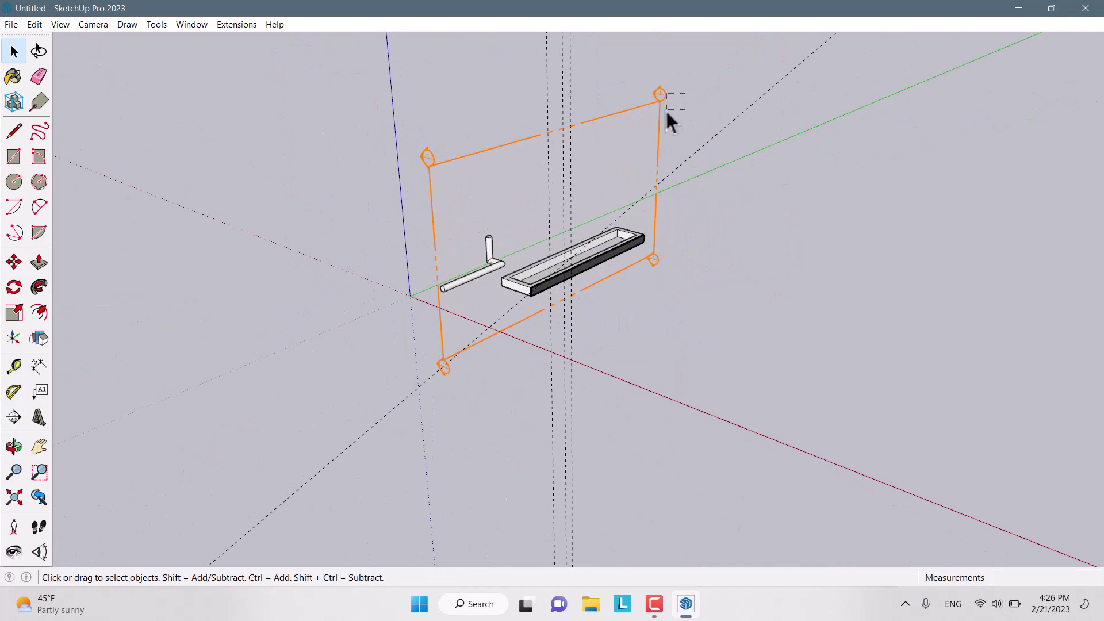
Step: Move the section plane to a new position
left_click(666, 114)
left_click(14, 263)
scroll(436, 403, "up", 2)
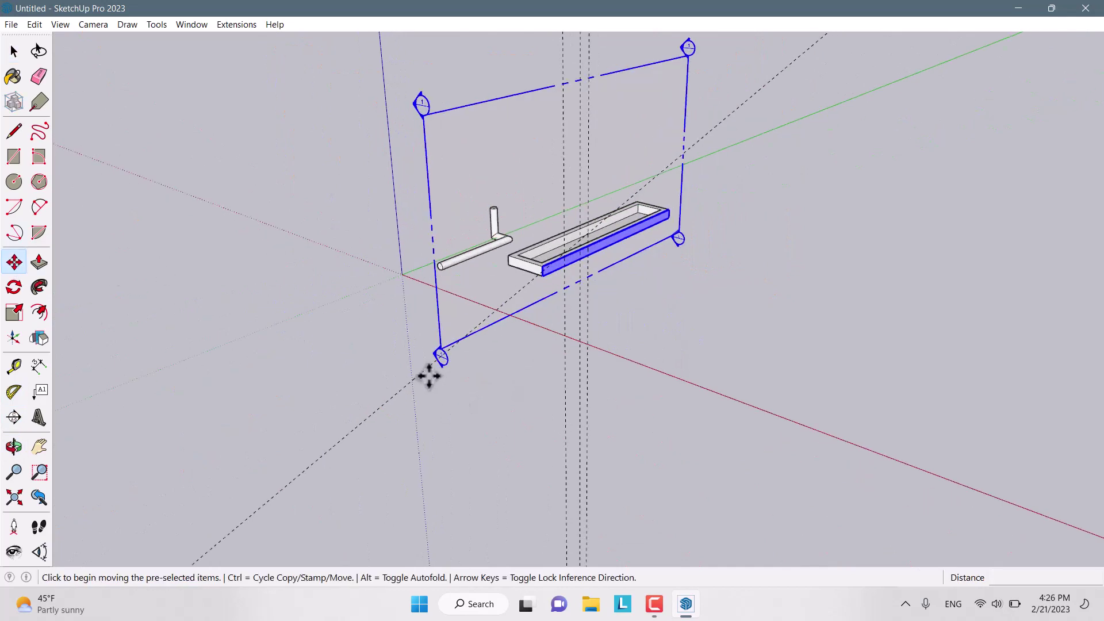
left_click(429, 376)
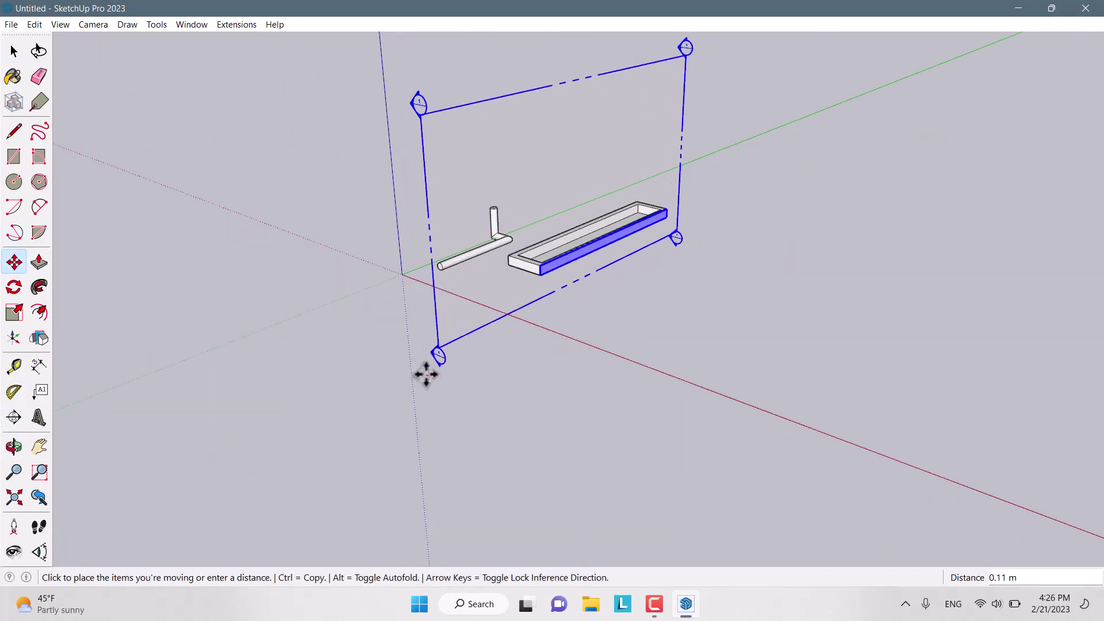
left_click(409, 376)
key("space")
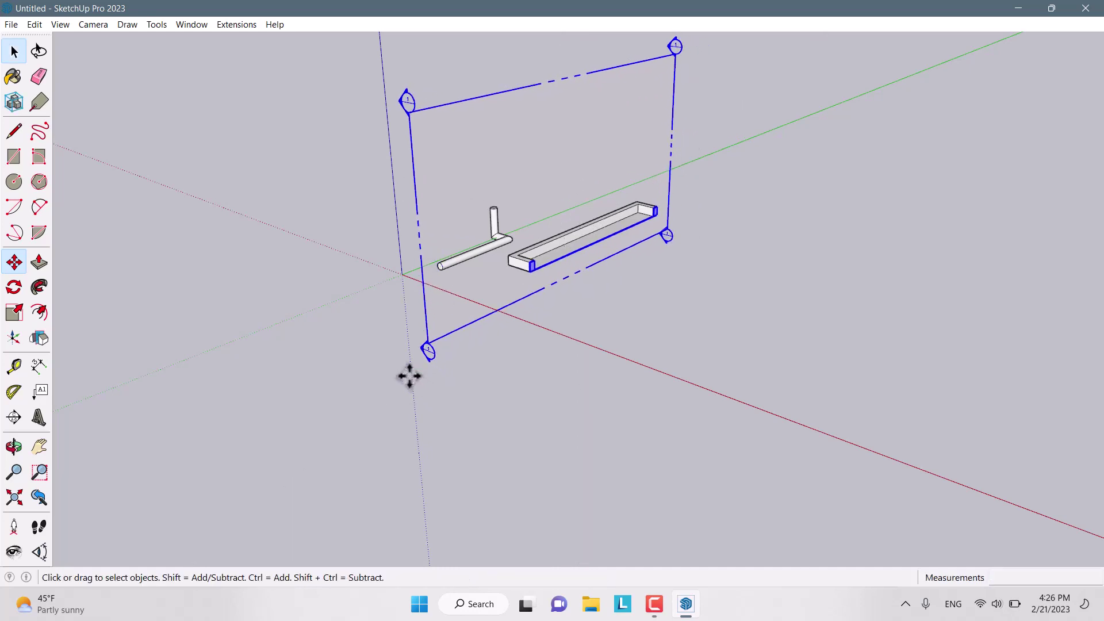
Step: Turn off the section plane's Active Cut so all geometry shows again
right_click(429, 350)
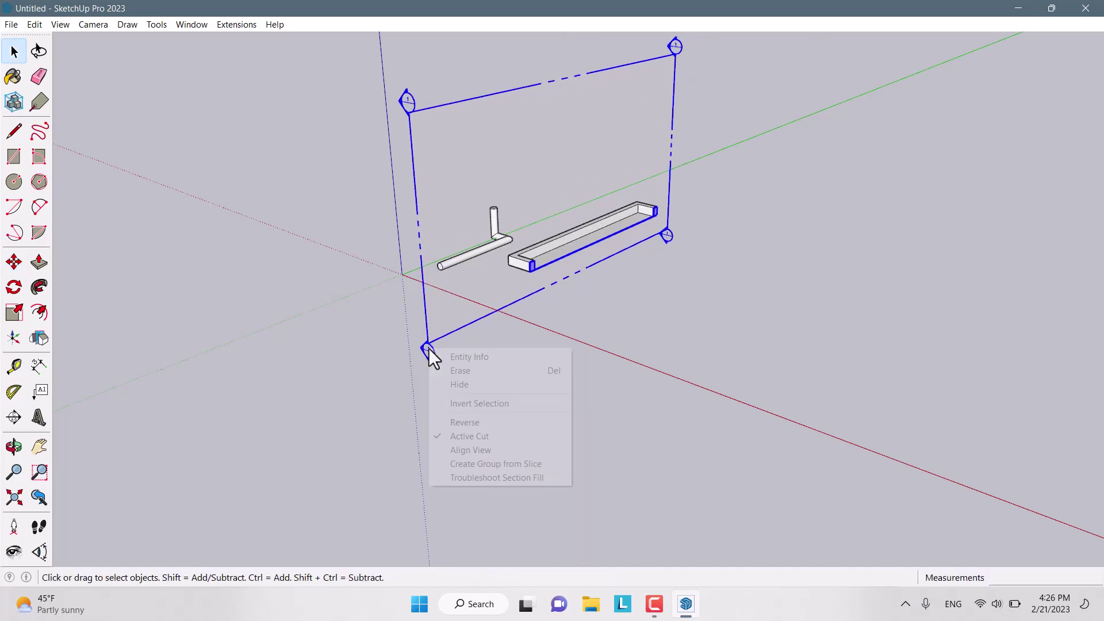
left_click(470, 436)
left_click(471, 440)
scroll(473, 441, "down", 3)
middle_click_drag(582, 319, 709, 335)
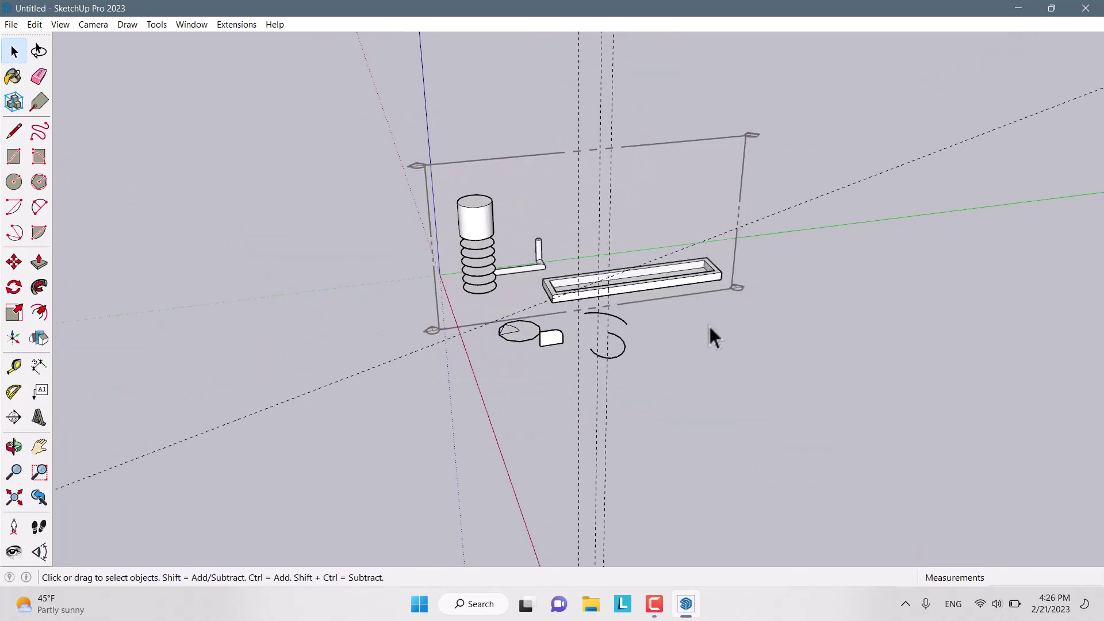
scroll(709, 335, "up", 2)
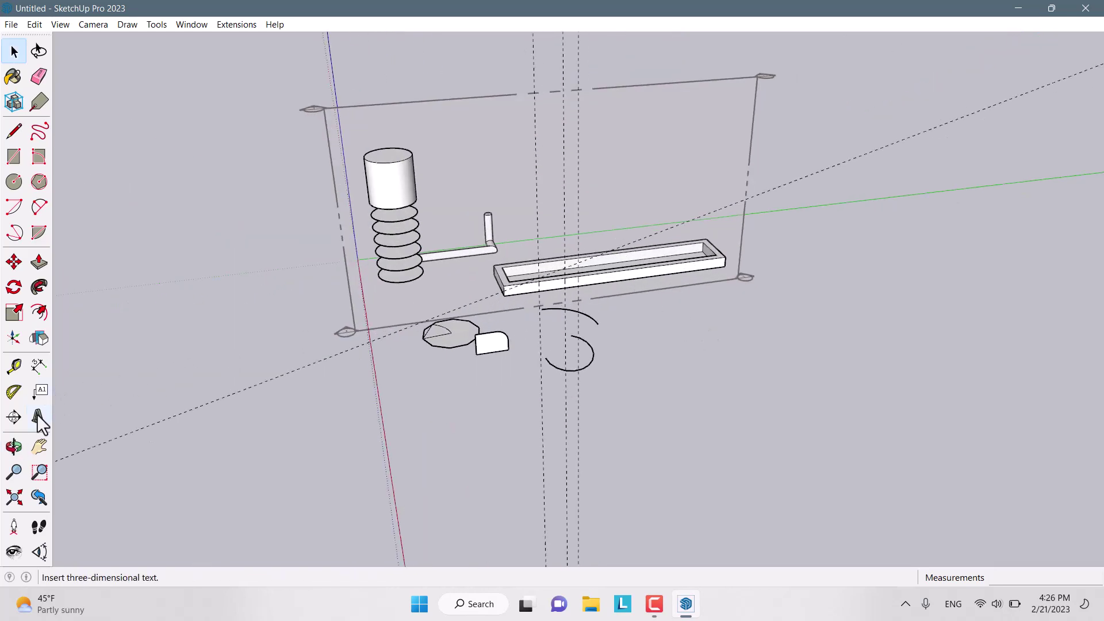
Step: Attach a 'Polygon' leader label to the polygon's corner, placed up and to the right
left_click(40, 393)
middle_click_drag(426, 369, 540, 328)
scroll(539, 330, "up", 3)
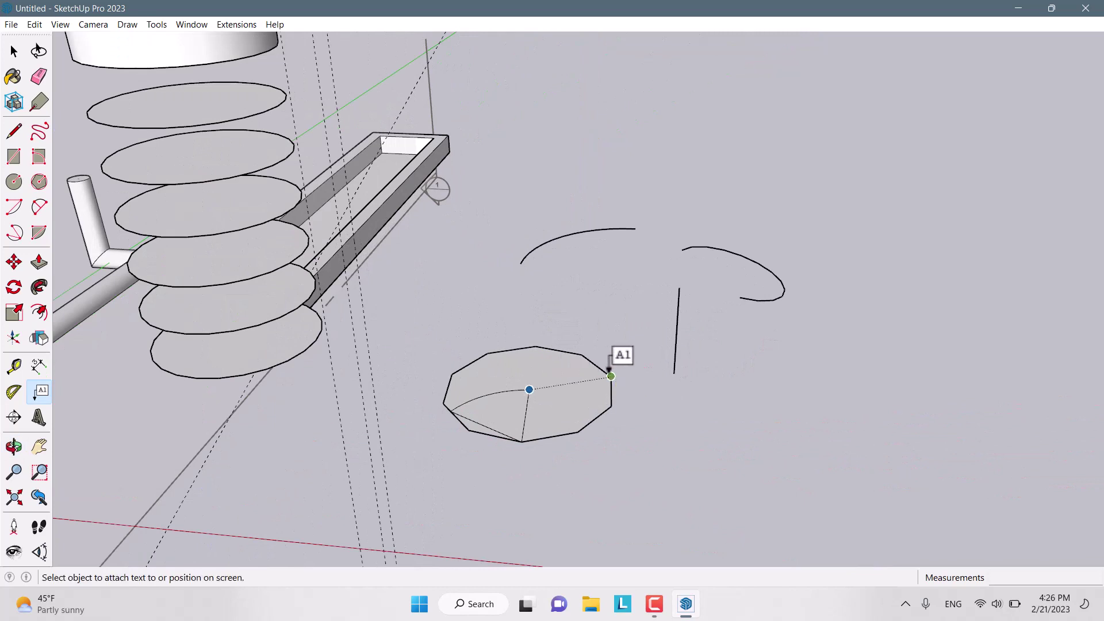
left_click(610, 375)
scroll(610, 375, "down", 3)
left_click(693, 223)
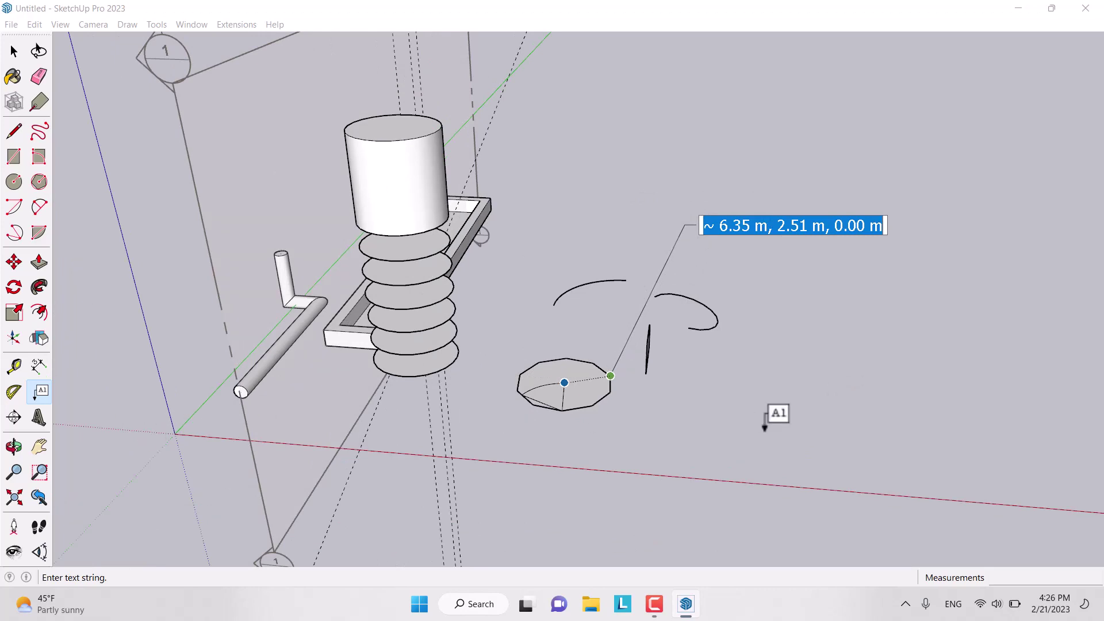
type("Polygon")
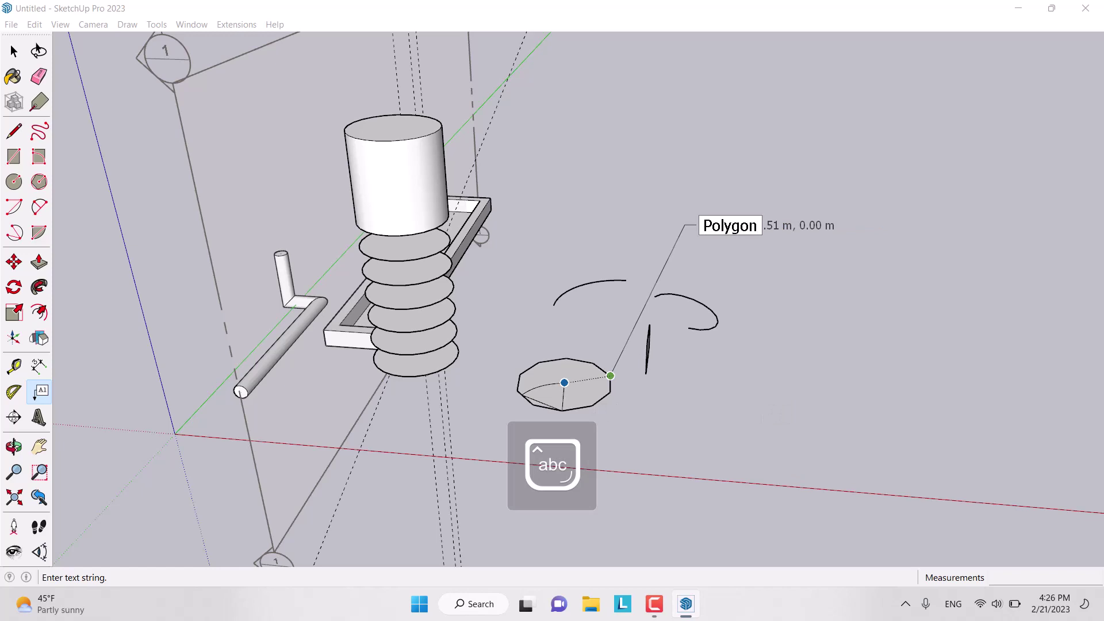
key("Return")
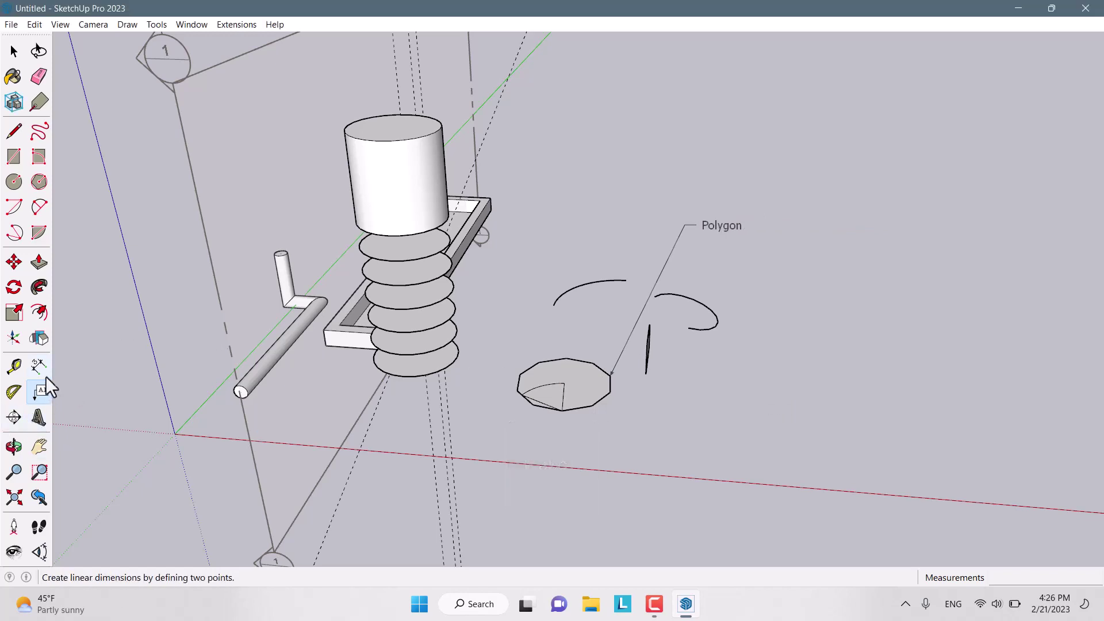
Step: Enter the designer's name in the 3D Text dialog and start placing the extruded text
left_click(41, 417)
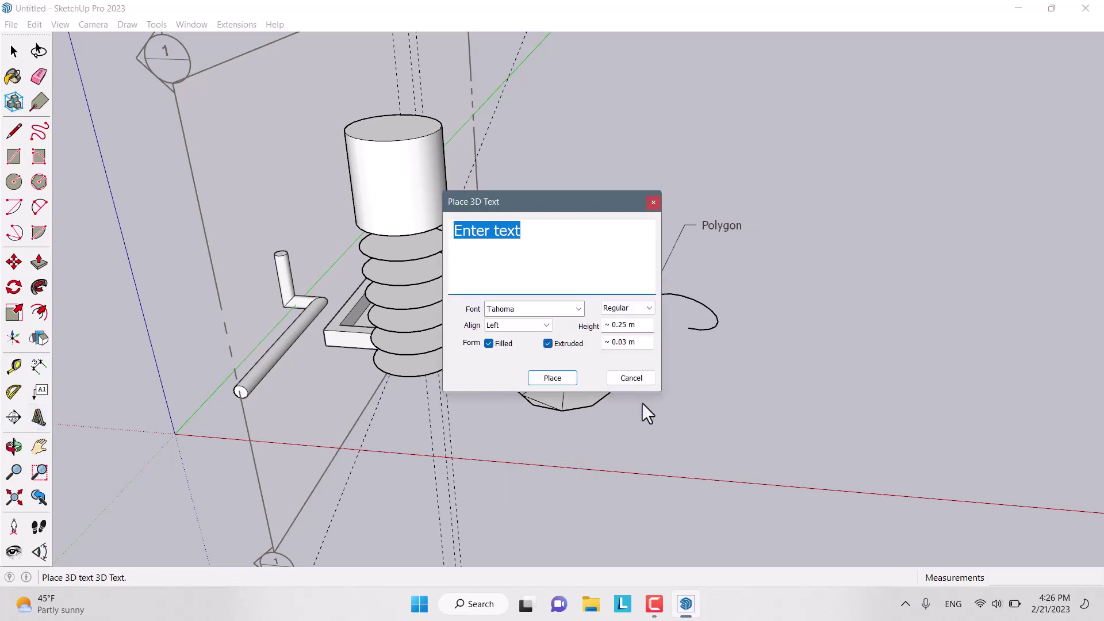
key("Caps_Lock")
type("S")
key("Caps_Lock")
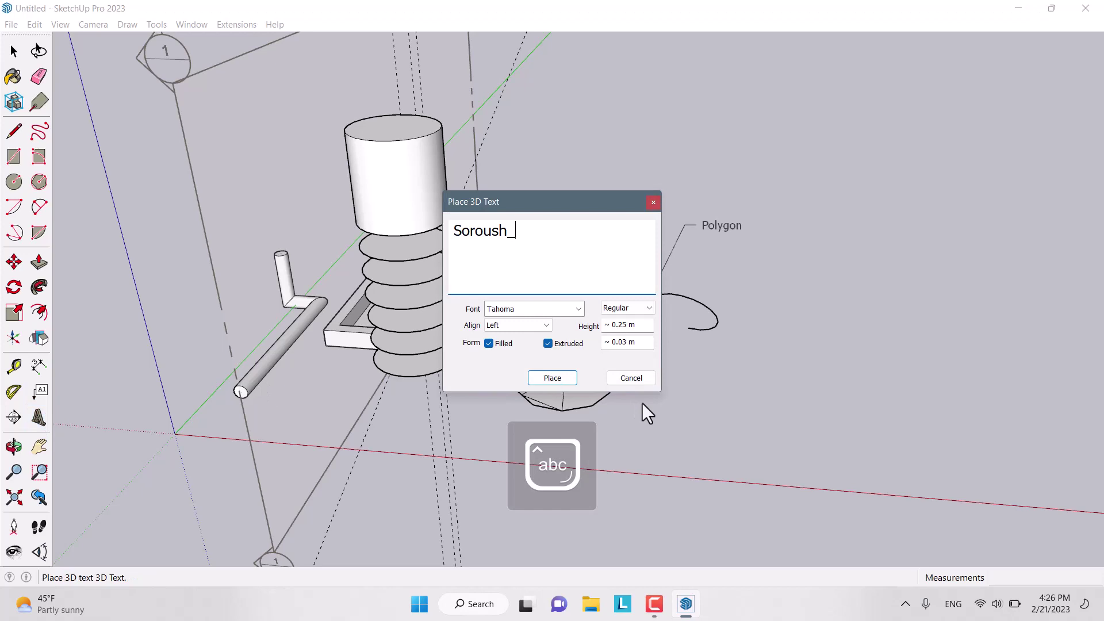
type("Designer")
left_click(545, 377)
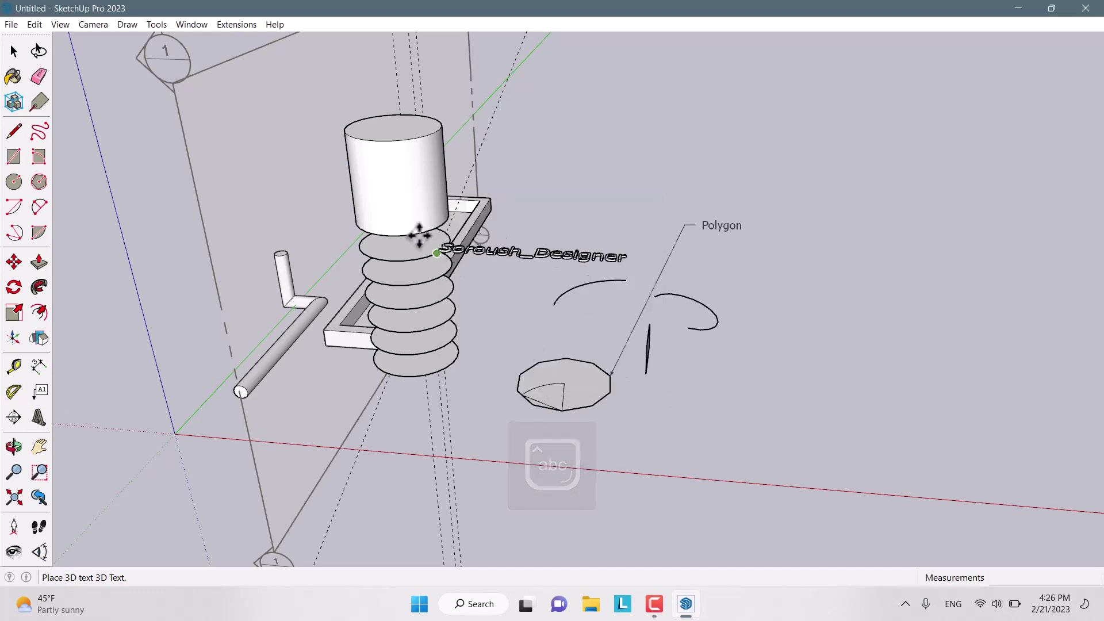
middle_click_drag(398, 191, 670, 230)
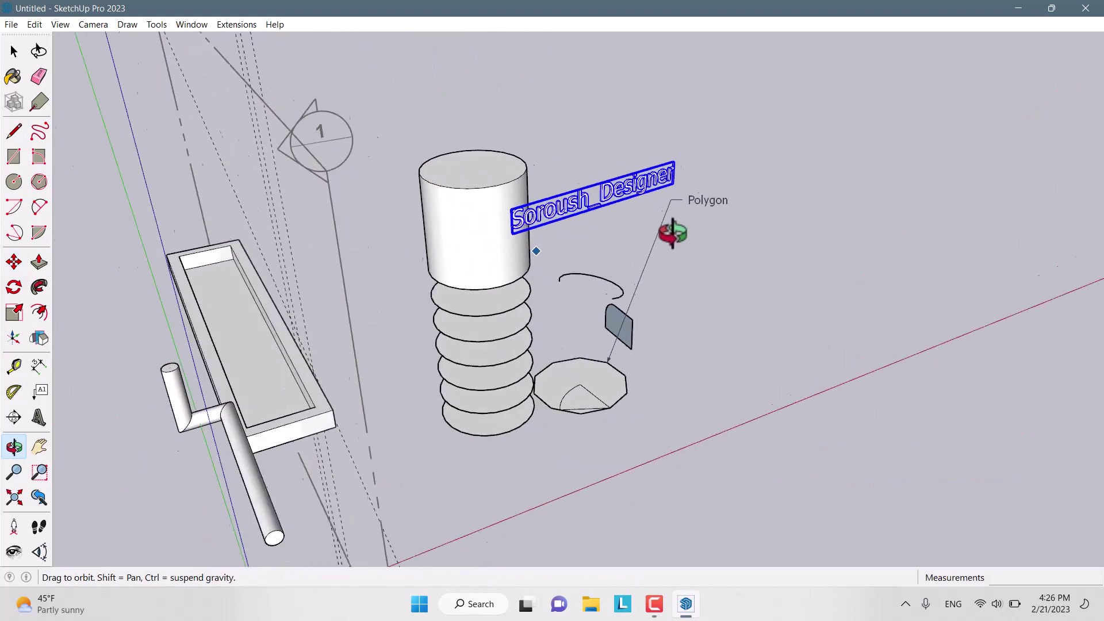
scroll(621, 172, "up", 5)
Step: Drop the 3D text beside the top cylinder and pull the letter D's face deeper
left_click(573, 169)
scroll(580, 172, "up", 5)
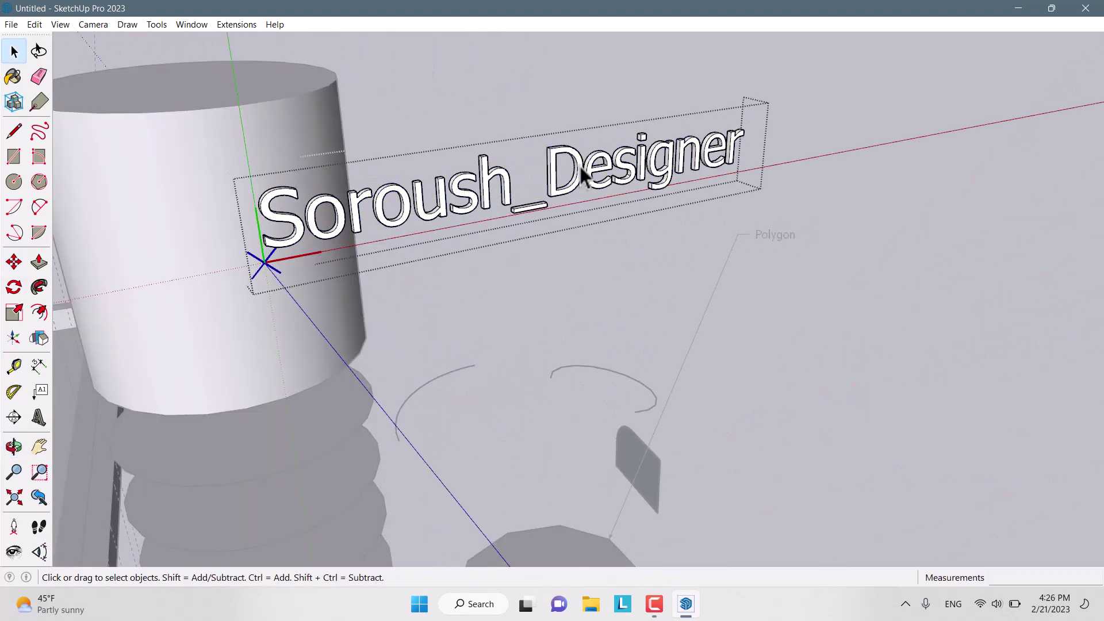
left_click(39, 262)
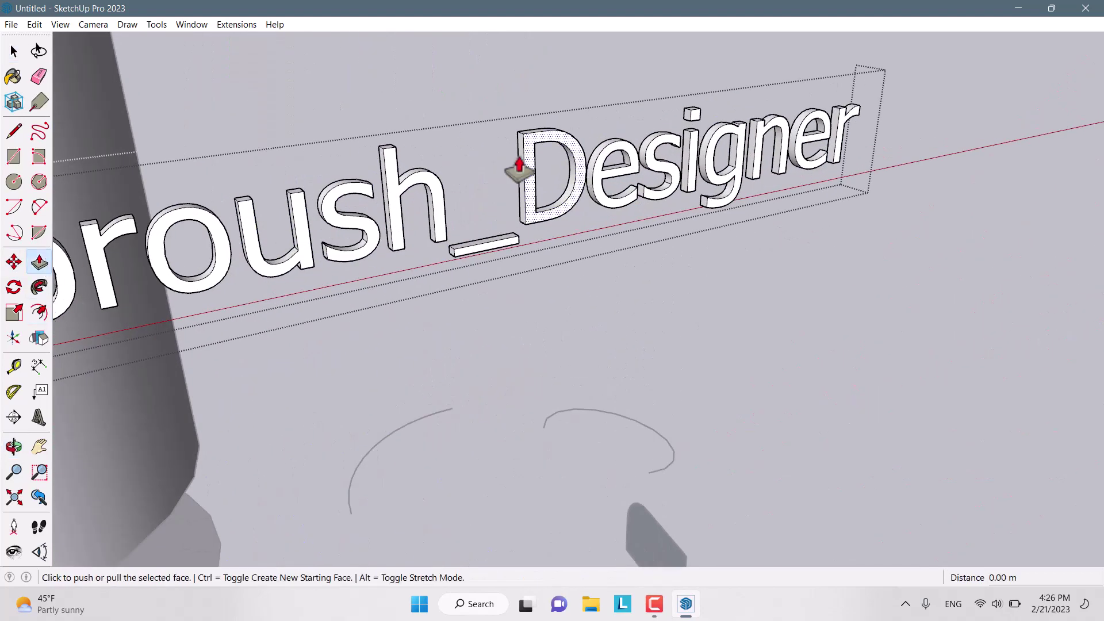
scroll(517, 167, "up", 3)
left_click(528, 142)
left_click(635, 271)
scroll(845, 217, "down", 5)
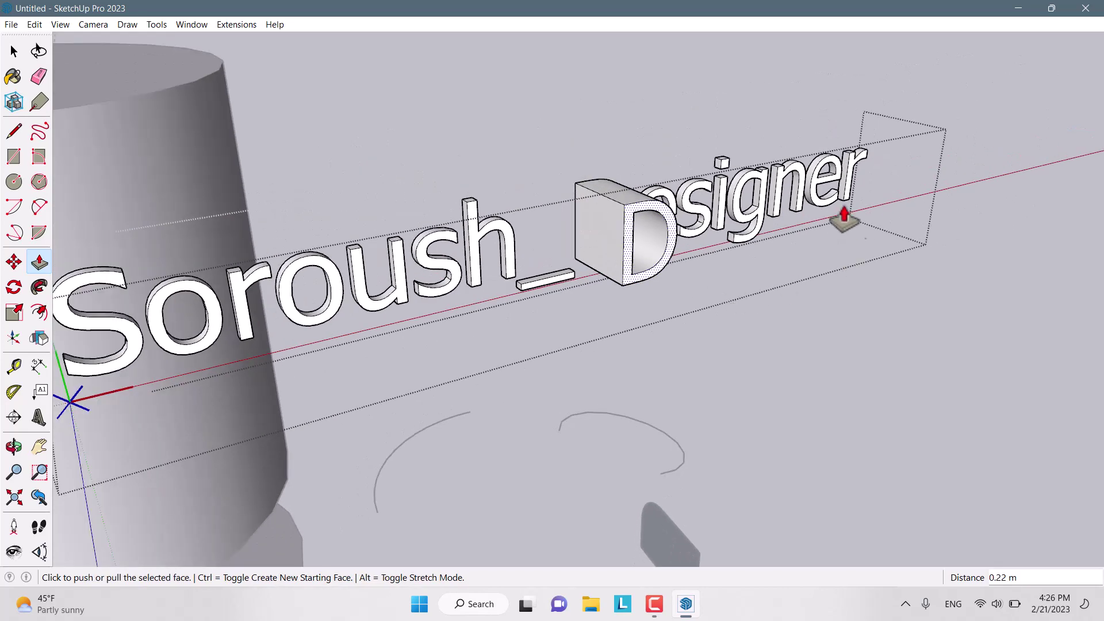
scroll(744, 190, "up", 5)
key("space")
scroll(728, 170, "up", 2)
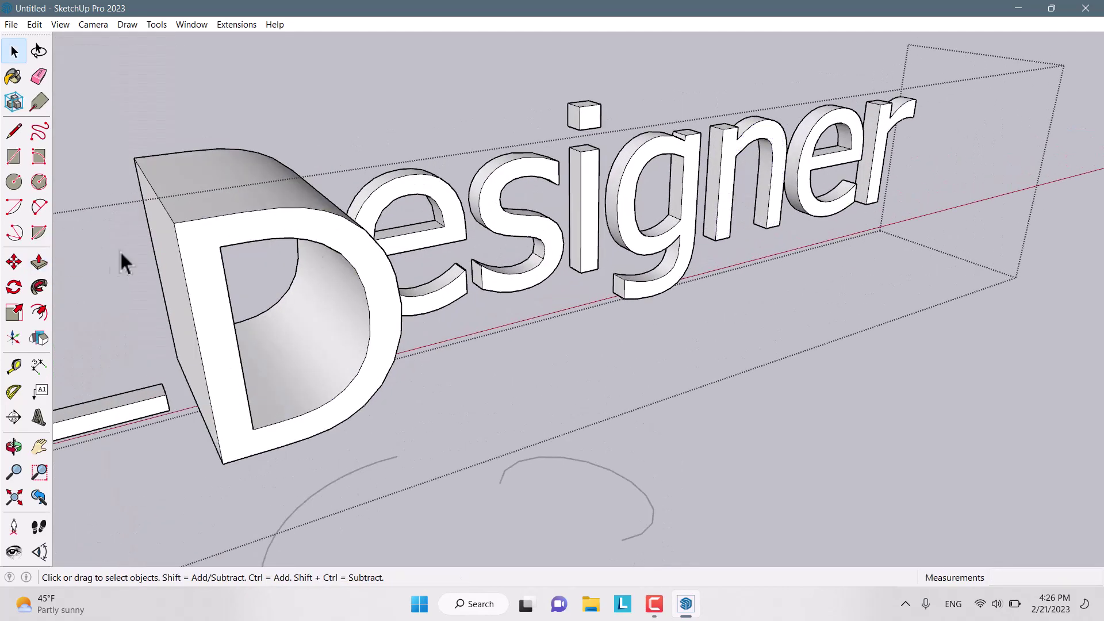
Step: Pull the letter s face out about 0.18 m and review the text from several angles
left_click(38, 264)
left_click(585, 118)
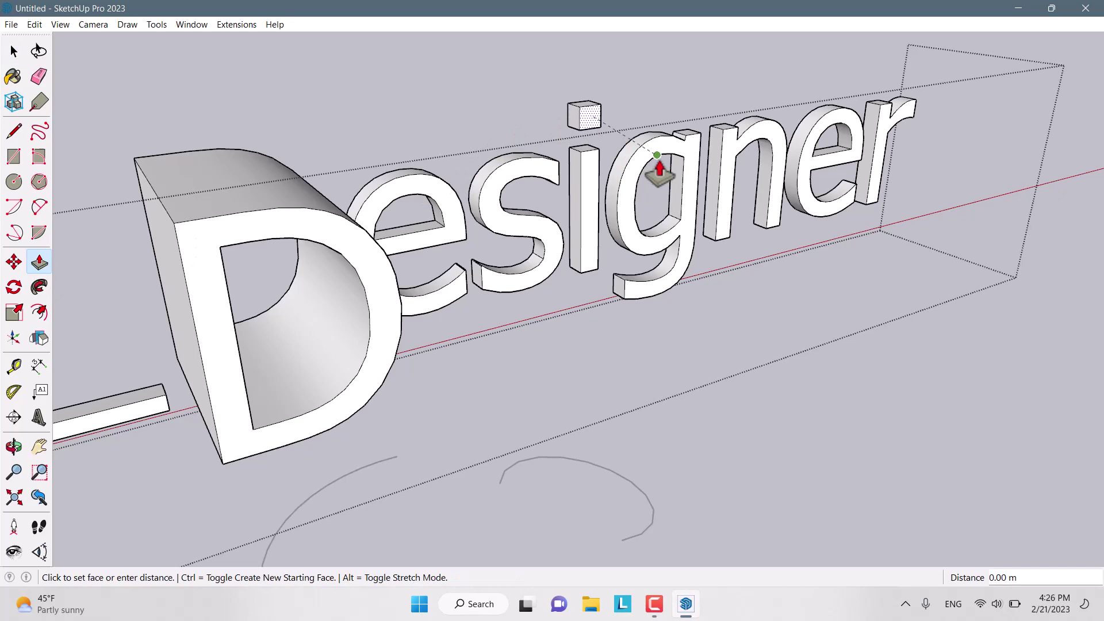
left_click(660, 172)
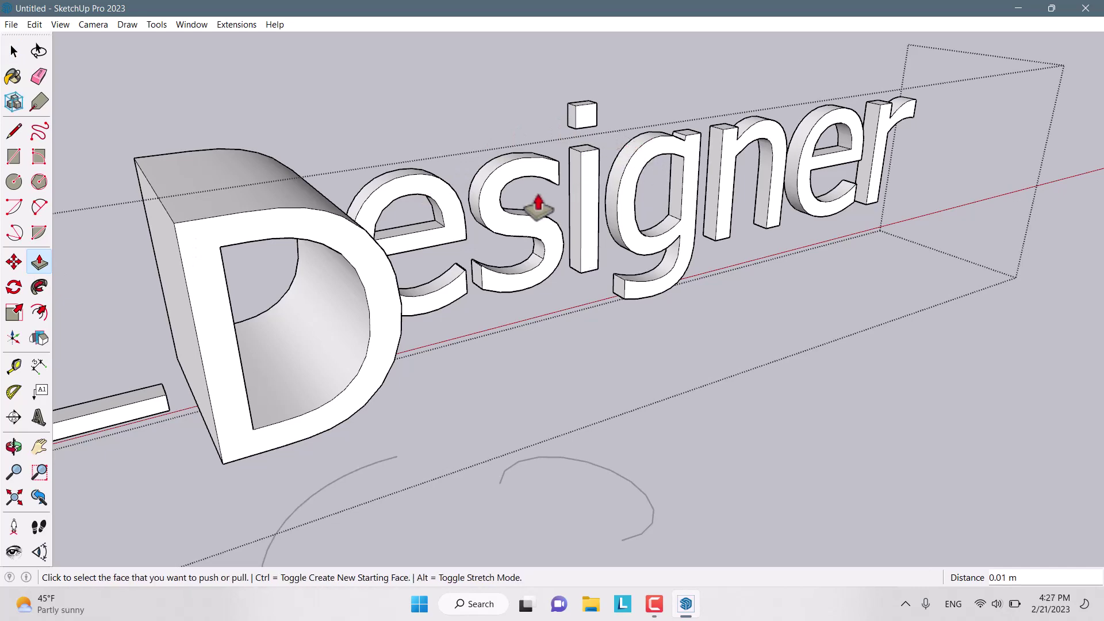
left_click_drag(510, 185, 576, 238)
scroll(813, 239, "down", 3)
middle_click_drag(813, 239, 633, 320)
scroll(842, 259, "down", 3)
middle_click_drag(843, 259, 520, 193)
scroll(423, 173, "up", 3)
scroll(520, 193, "up", 3)
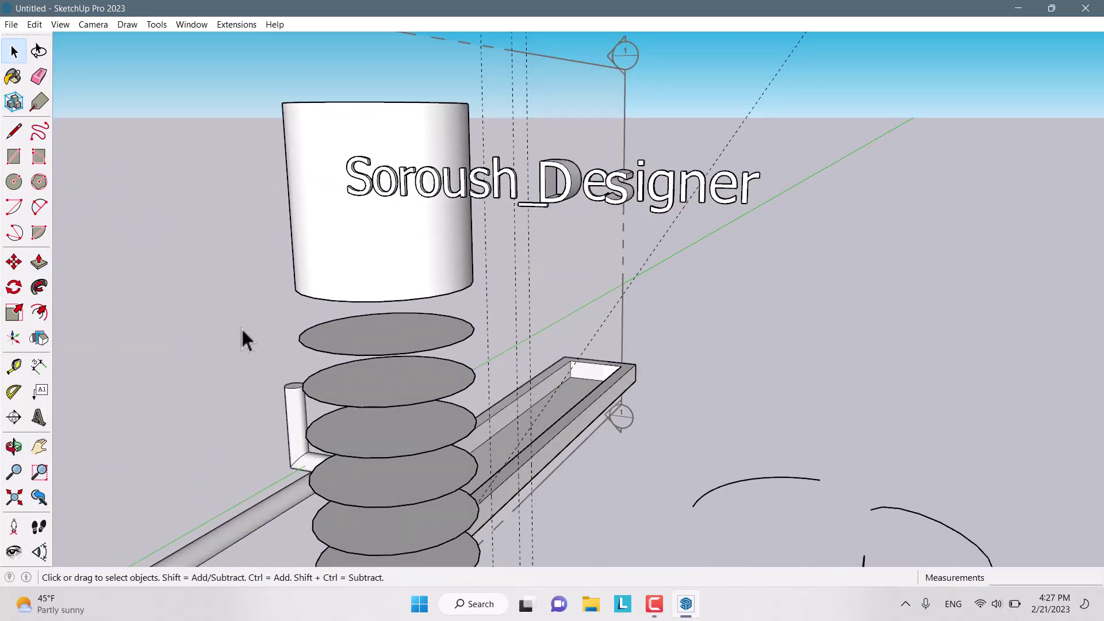
Step: Orbit, pan, zoom and window-zoom around the model, then fit everything in view with Zoom Extents
left_click(14, 446)
left_click_drag(414, 269, 440, 361)
left_click(39, 446)
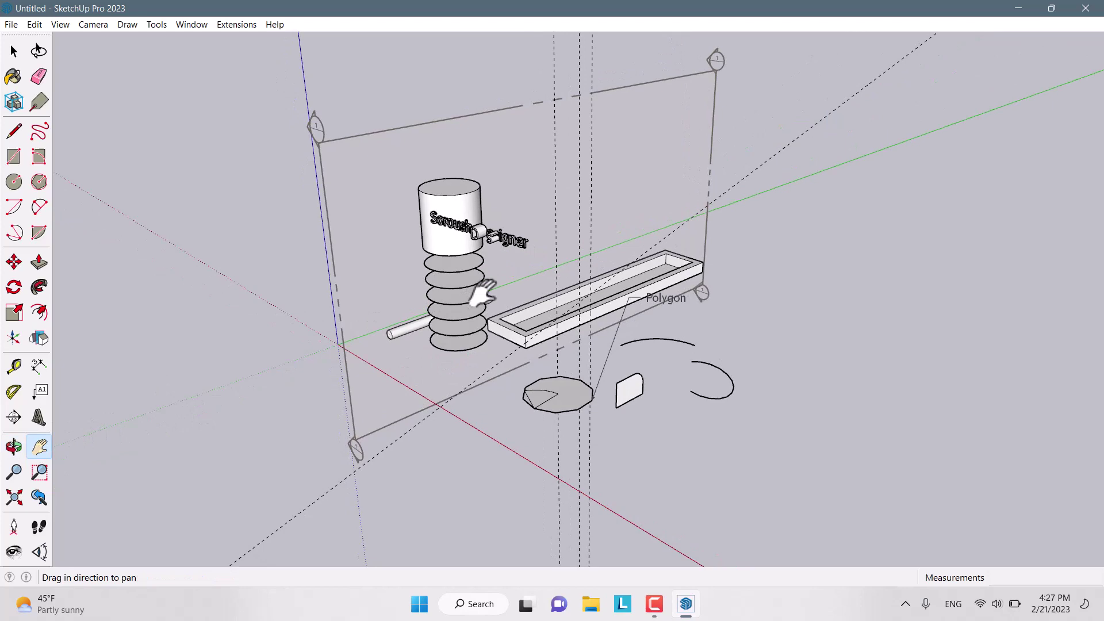
left_click_drag(614, 259, 640, 209)
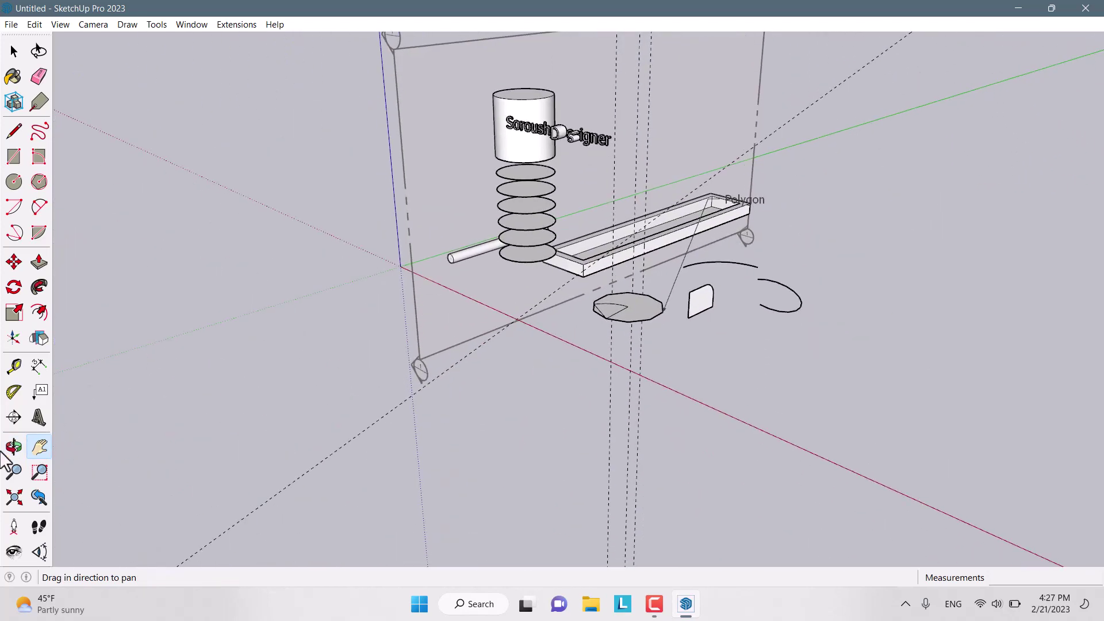
left_click(14, 472)
left_click_drag(505, 204, 704, 387)
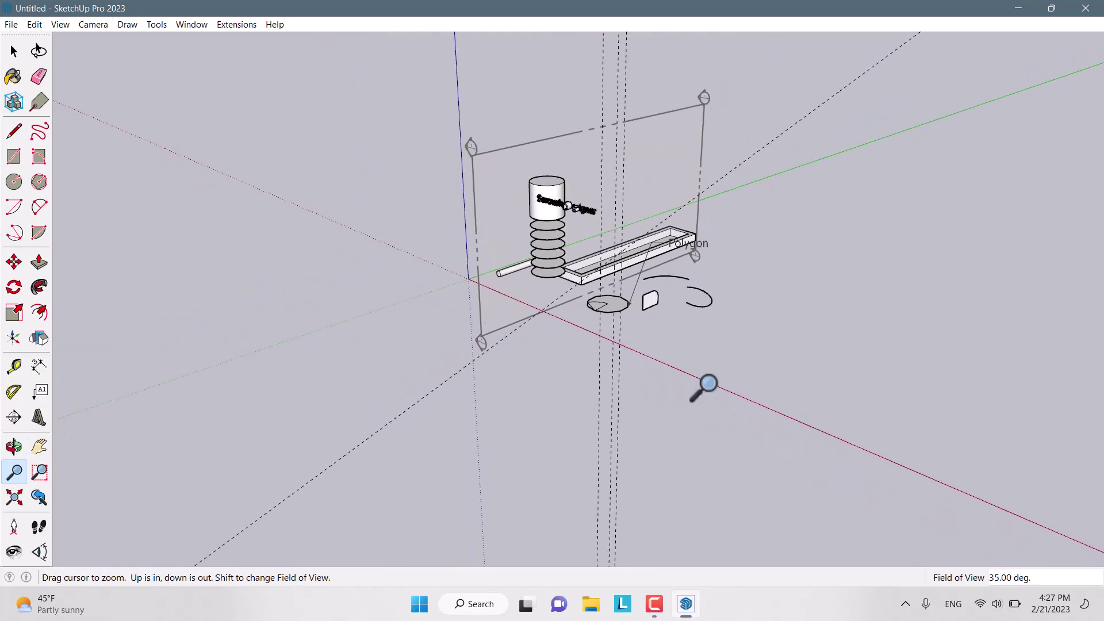
left_click(40, 477)
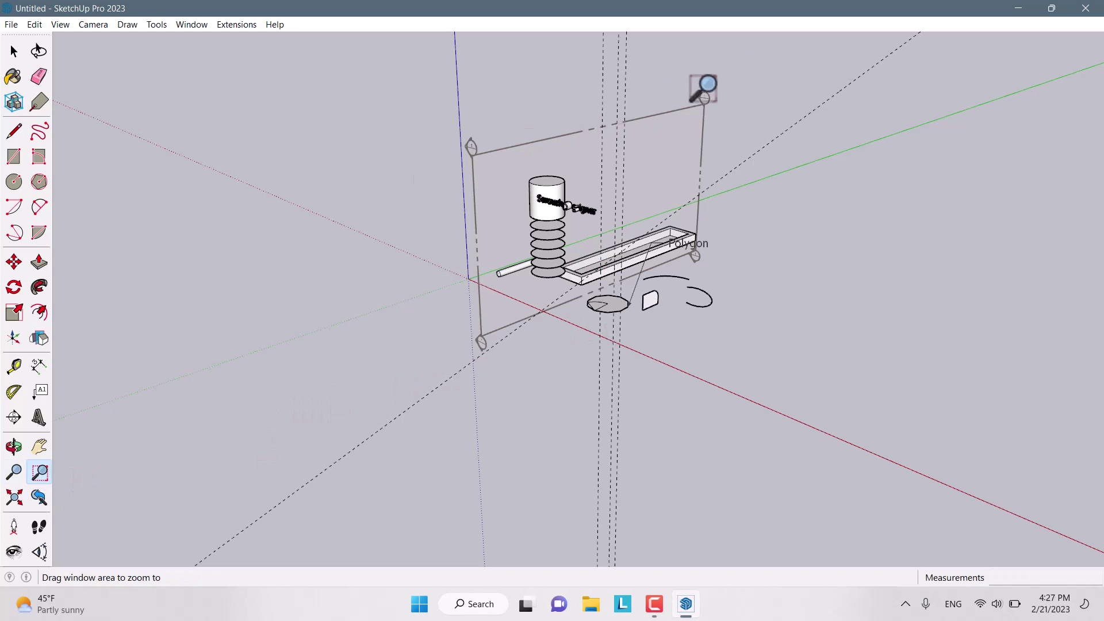
left_click_drag(782, 79, 405, 386)
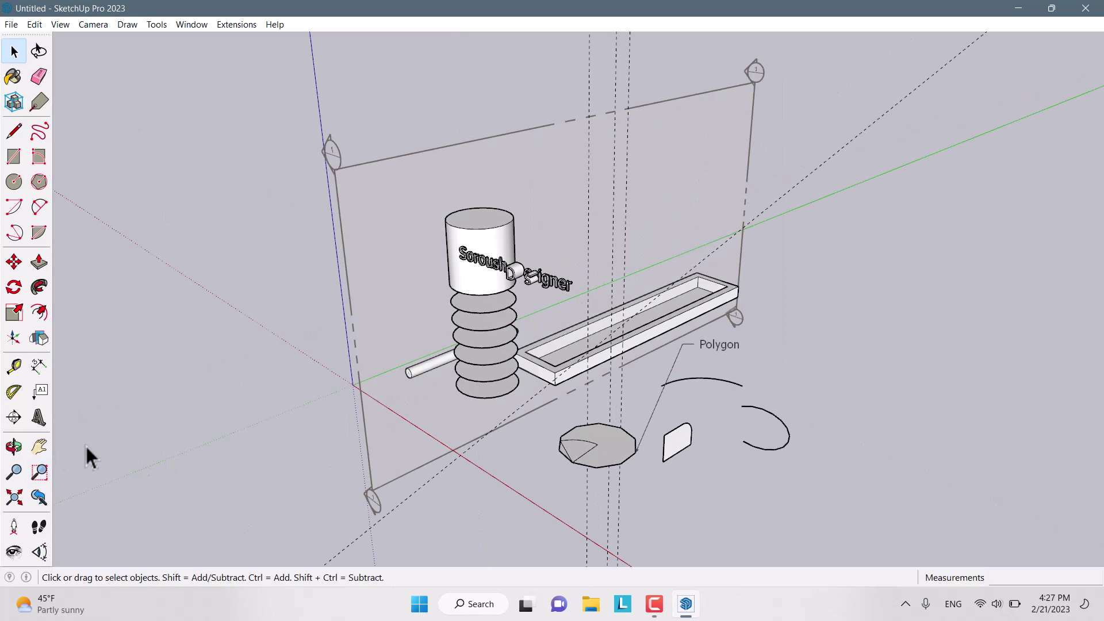
left_click(14, 497)
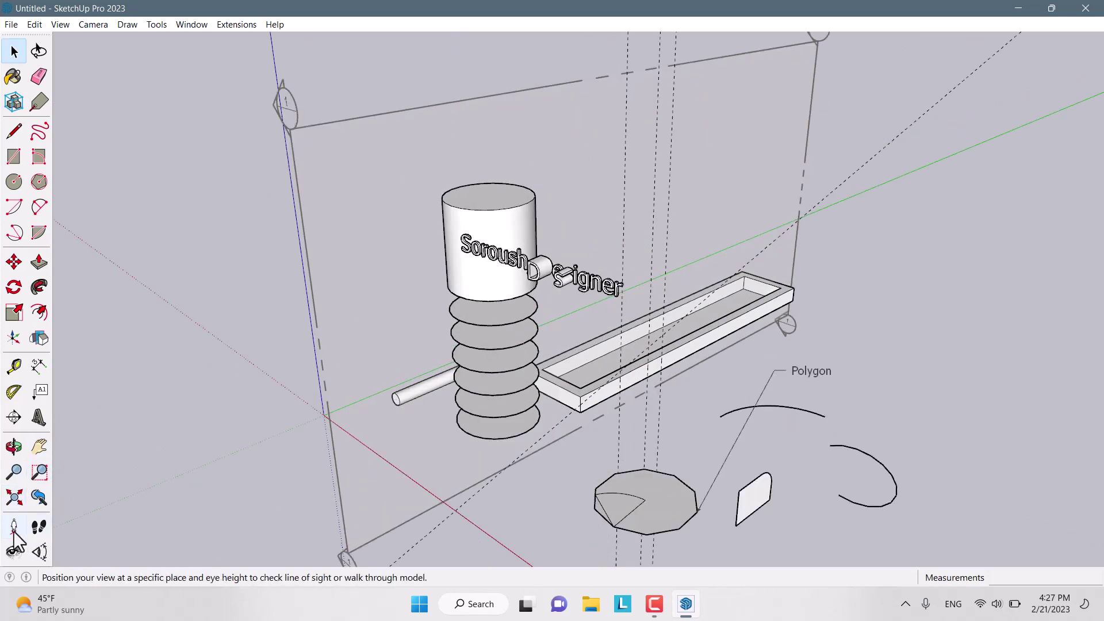
left_click(13, 528)
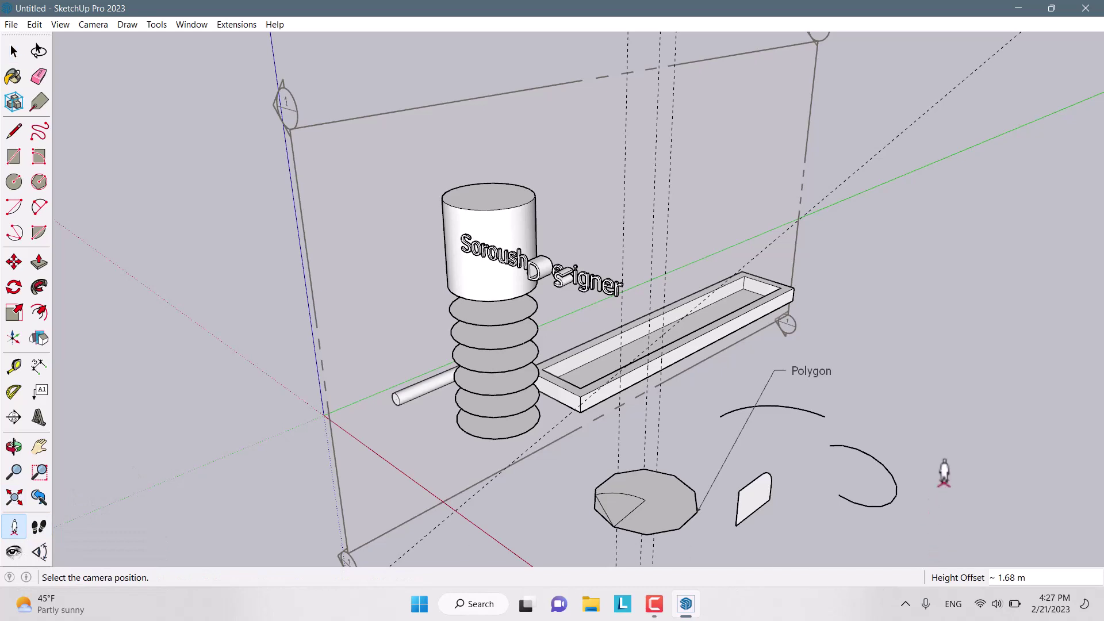
left_click(883, 464)
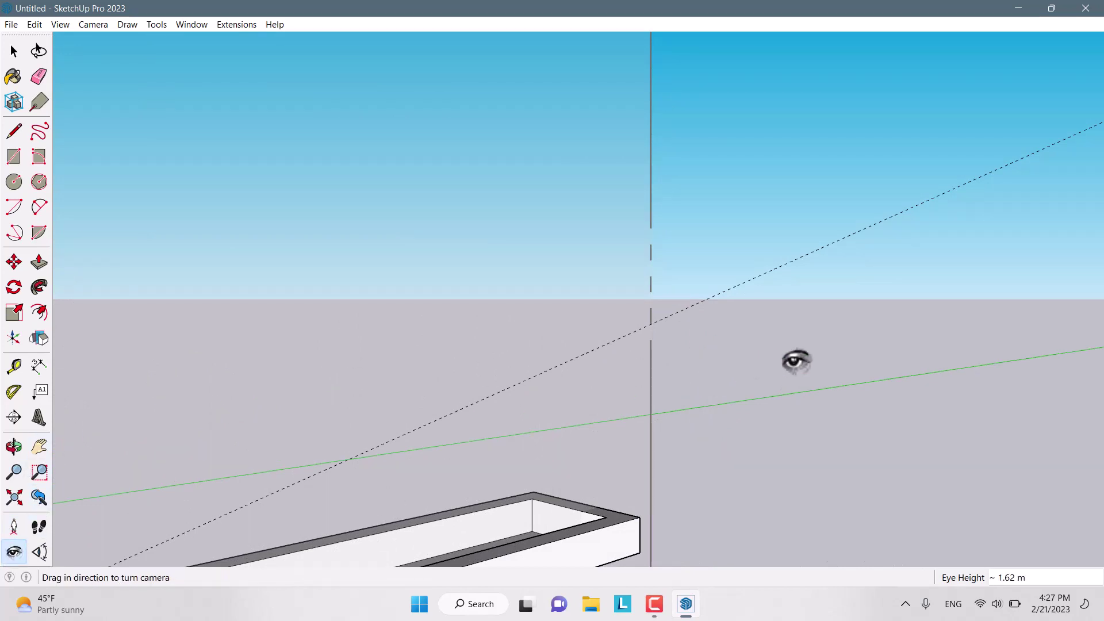
left_click_drag(796, 360, 86, 475)
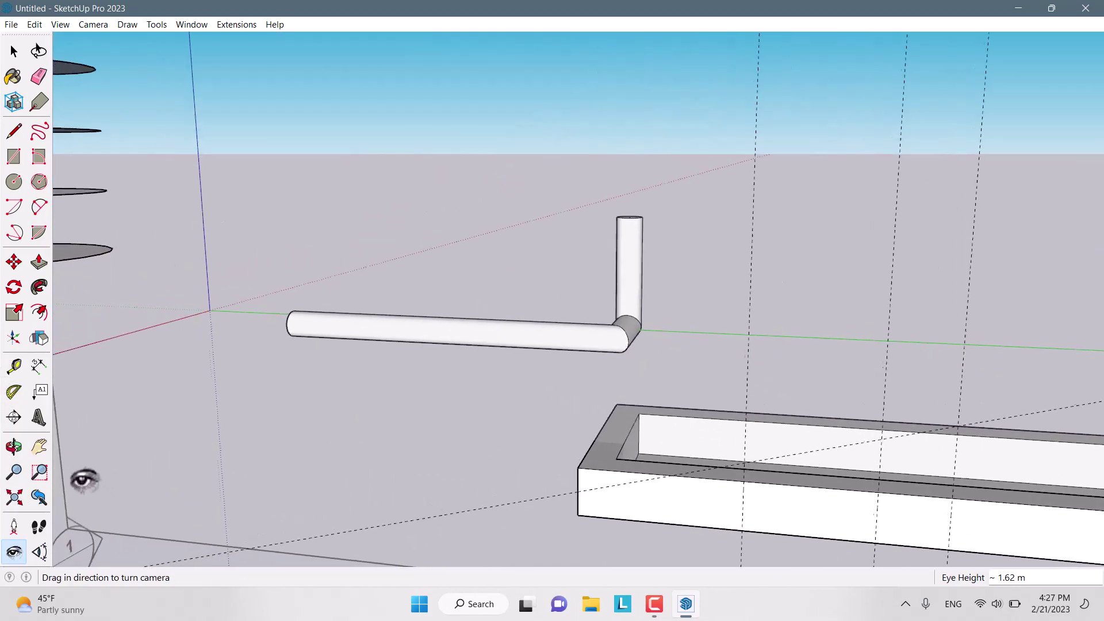
left_click(43, 533)
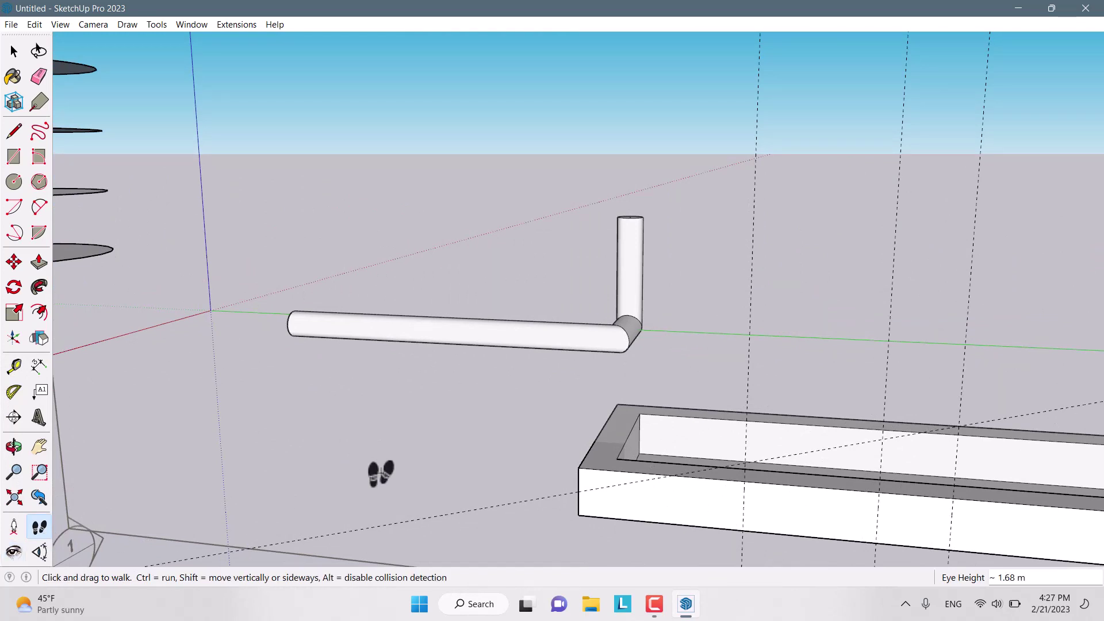
left_click_drag(380, 472, 365, 352)
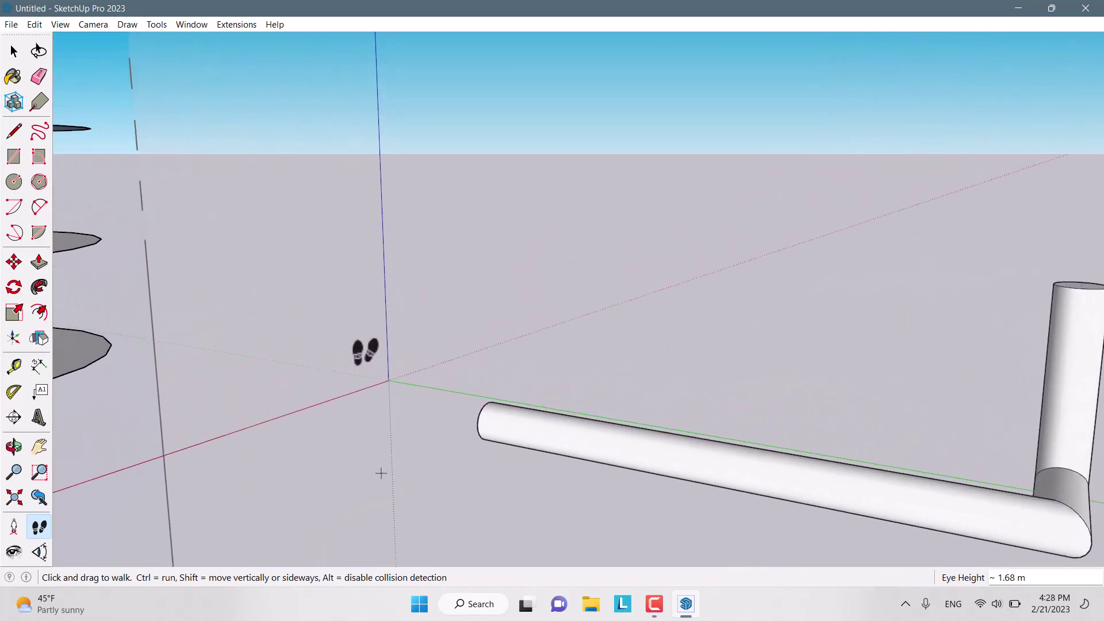
scroll(359, 365, "down", 10)
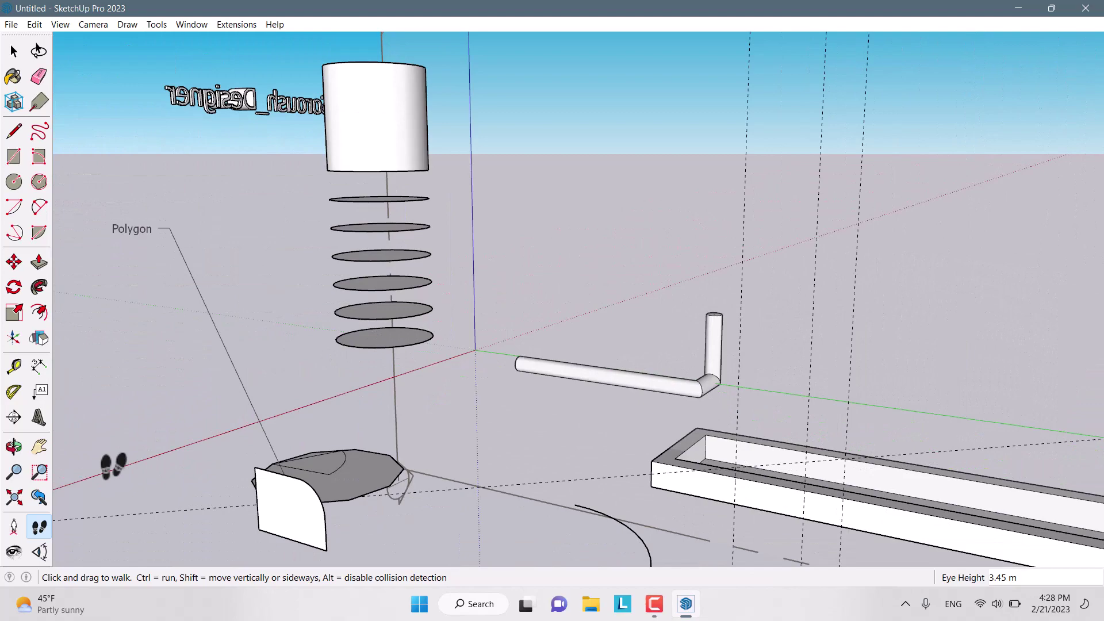
left_click(40, 553)
left_click_drag(456, 287, 555, 266)
middle_click_drag(555, 266, 863, 422)
key("space")
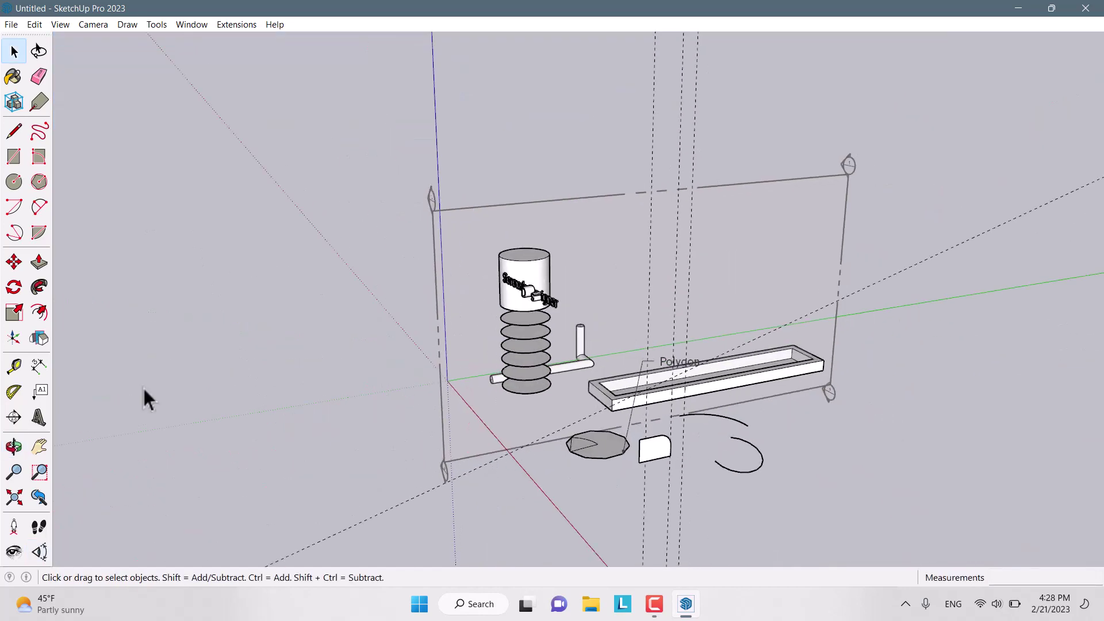
Step: Offset a smaller concentric circle inside the cylinder's top face
middle_click_drag(500, 298, 507, 339)
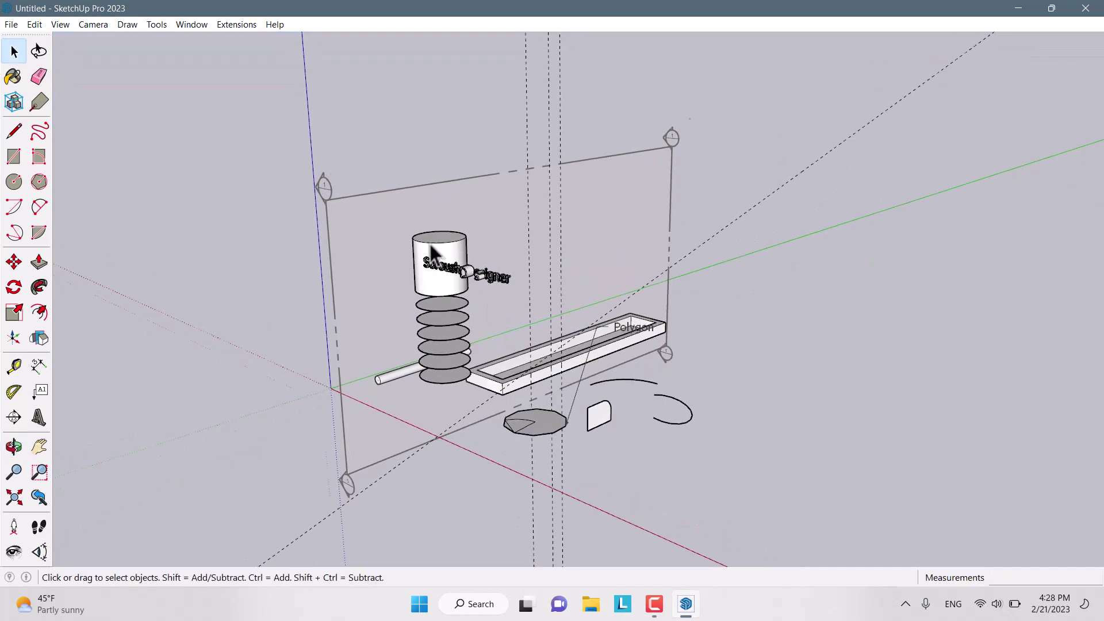
scroll(432, 248, "up", 3)
middle_click_drag(431, 248, 397, 313)
scroll(417, 296, "up", 3)
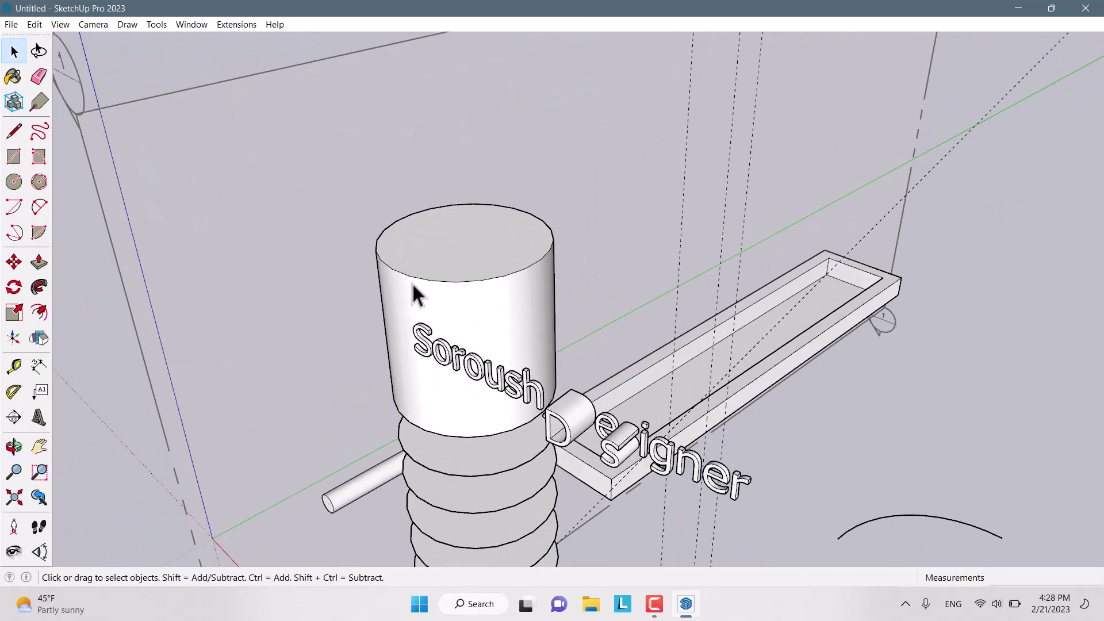
left_click(431, 256)
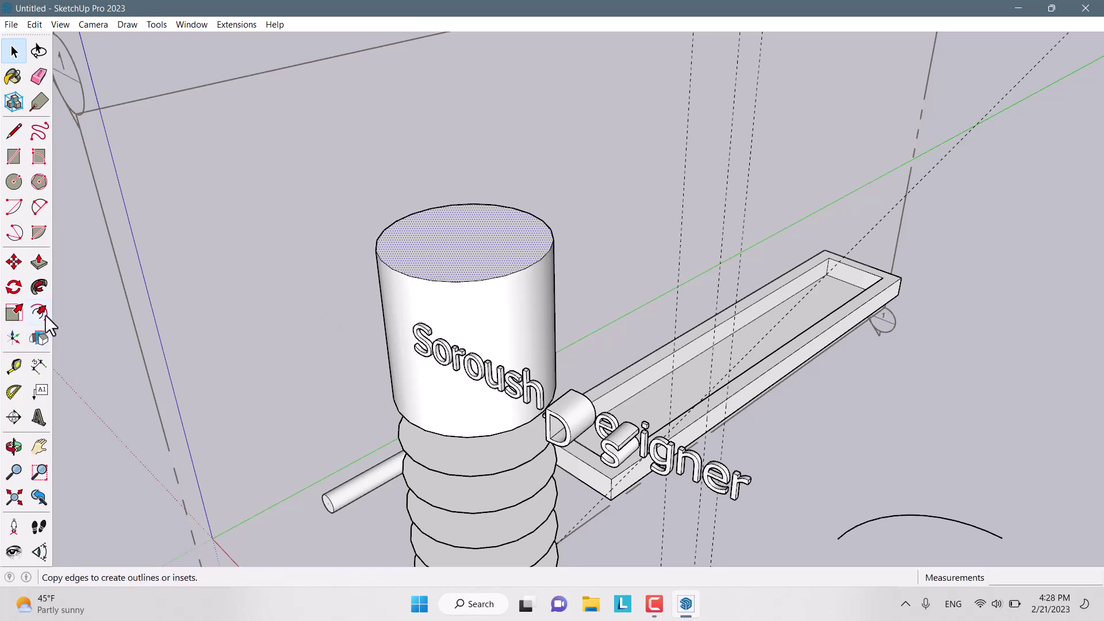
left_click(40, 313)
scroll(423, 265, "up", 2)
left_click(425, 255)
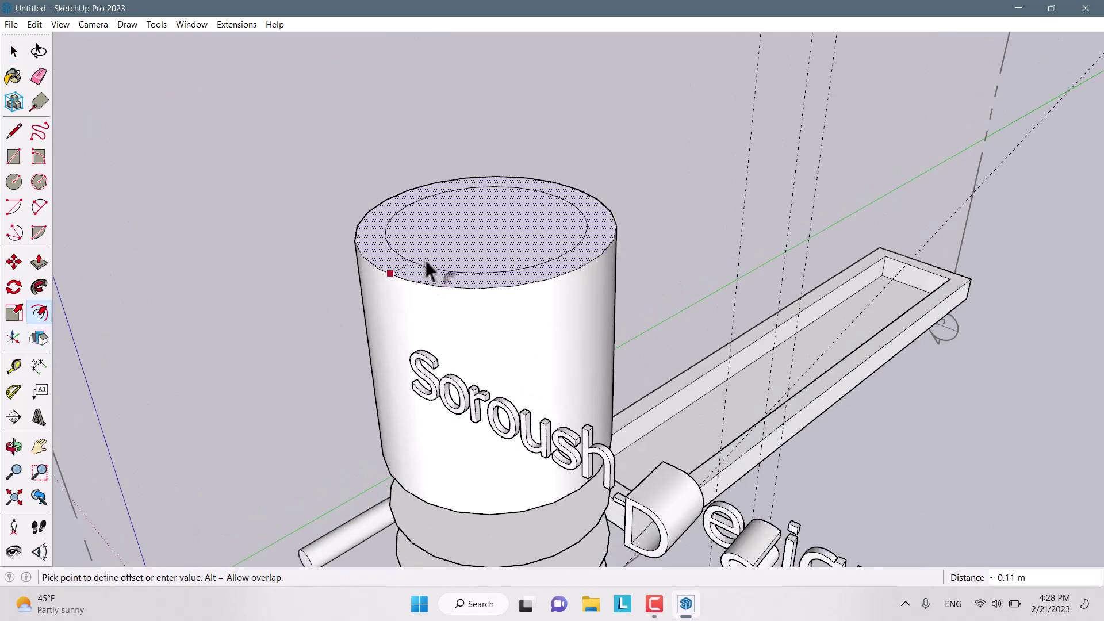
left_click(429, 254)
Step: Lower the inner circle 0.11 m along the blue axis, auto-folding the surrounding faces
key("space")
left_click(448, 246)
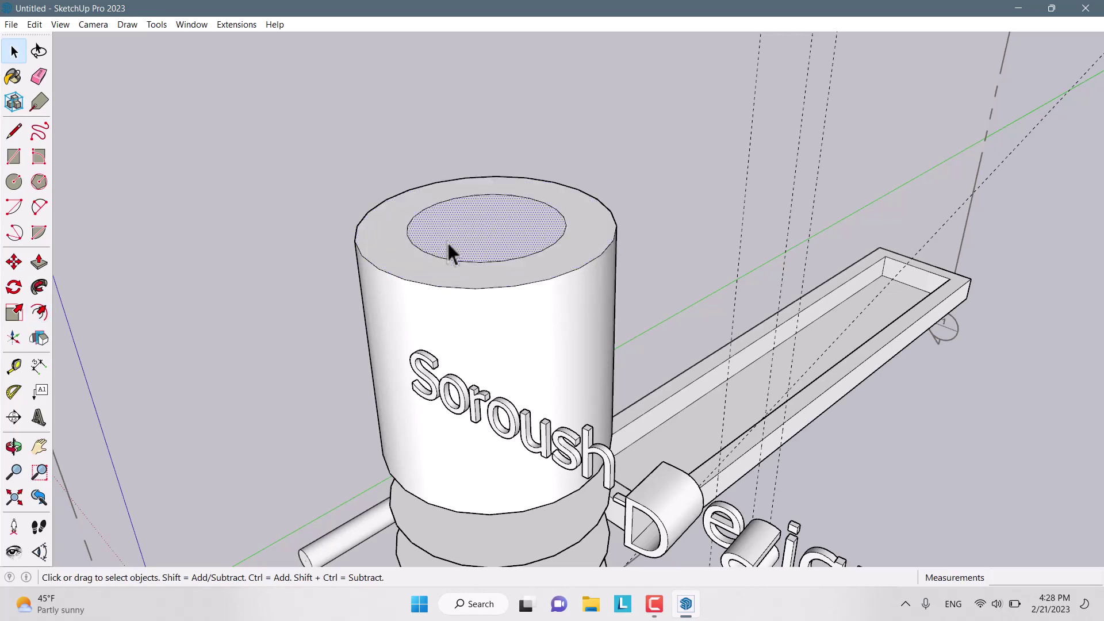
left_click(13, 261)
scroll(476, 200, "up", 1)
scroll(477, 200, "up", 2)
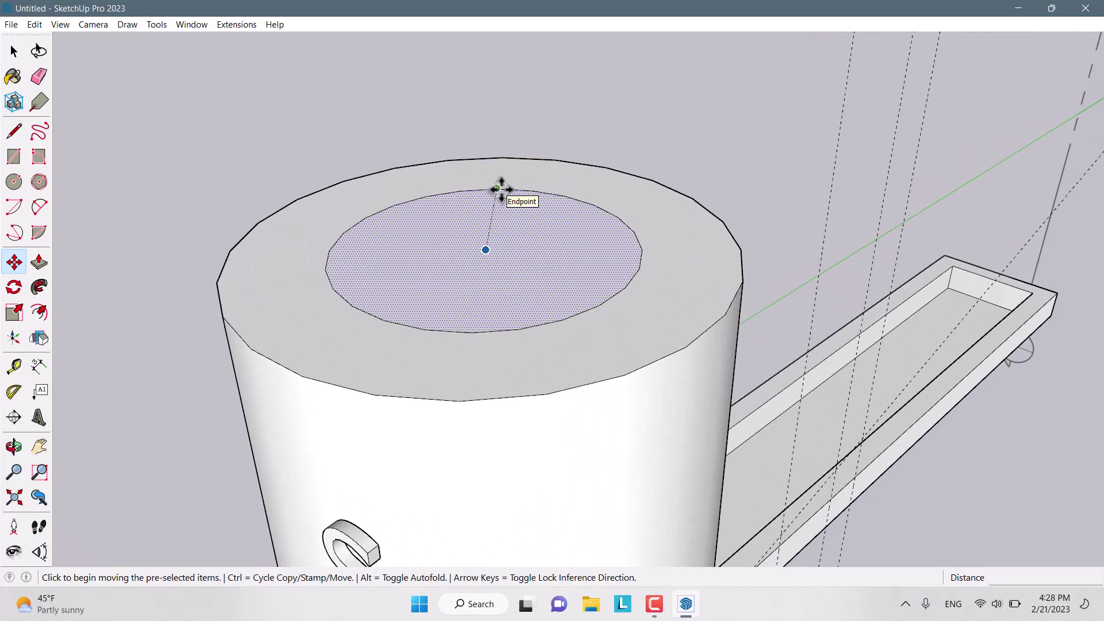
key("alt")
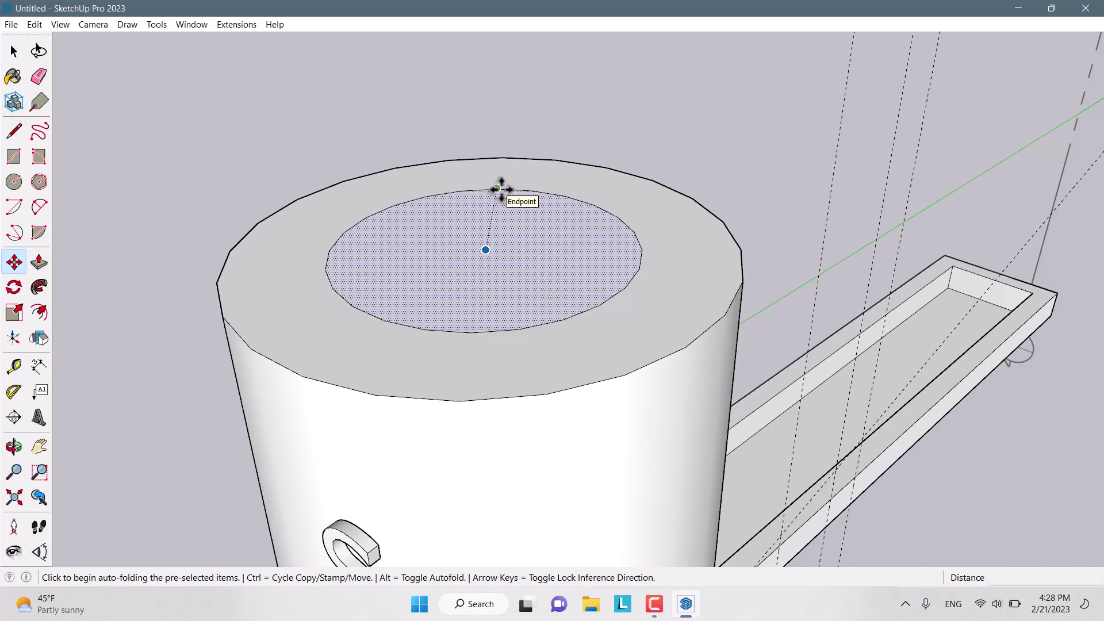
left_click(500, 190)
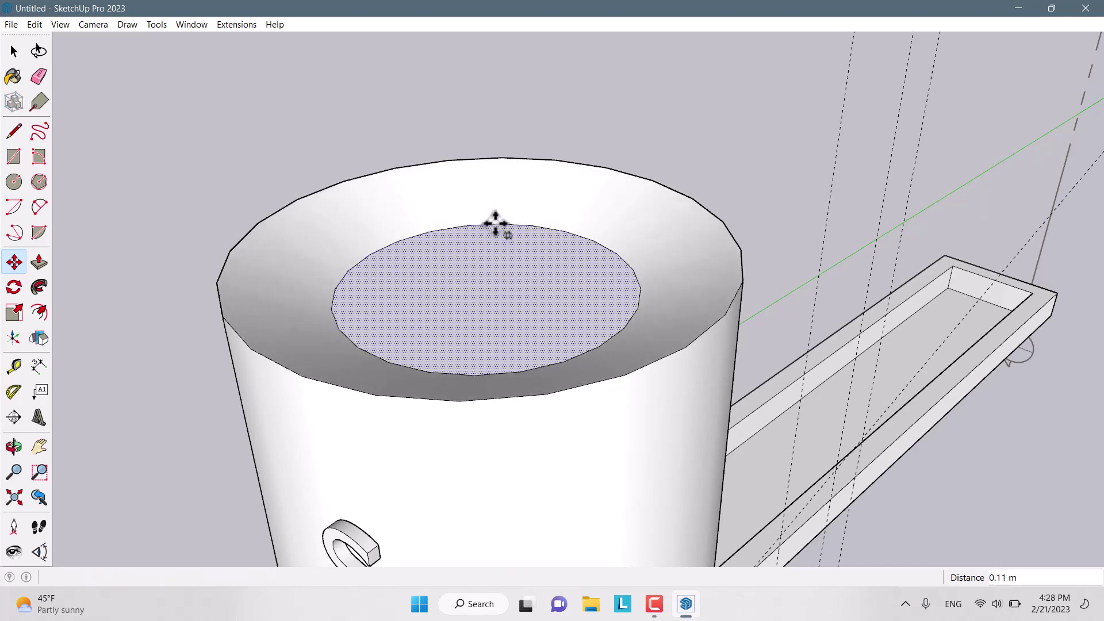
Step: Clear the selection and orbit out to view the whole model with its recessed top
middle_click_drag(495, 223, 796, 206)
key("space")
left_click(792, 198)
middle_click_drag(755, 309, 591, 333)
scroll(604, 285, "up", 3)
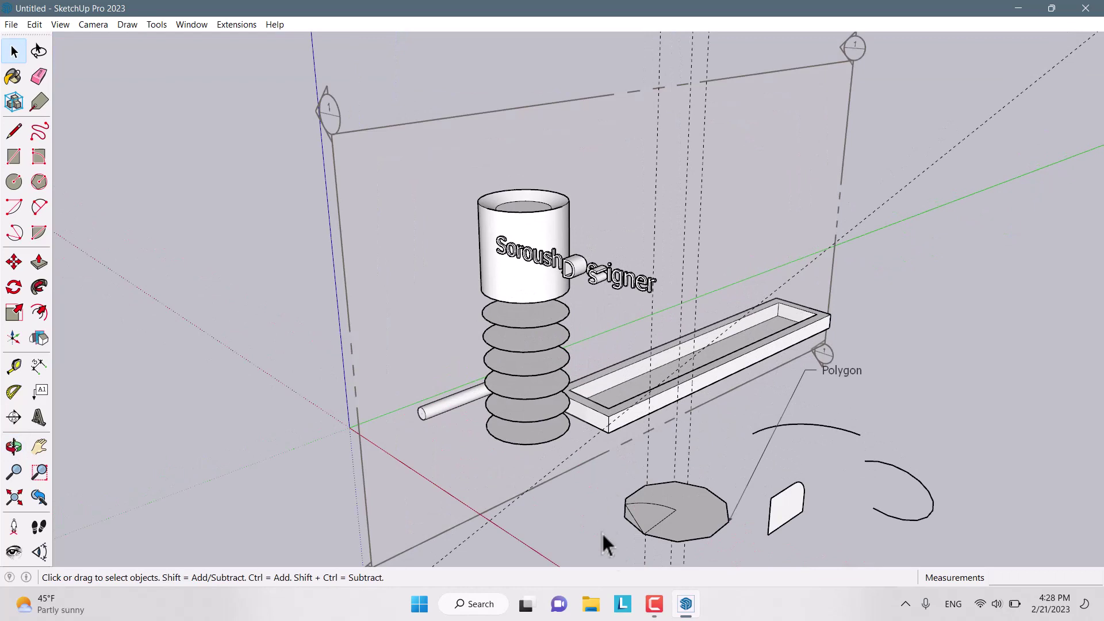
left_click(654, 605)
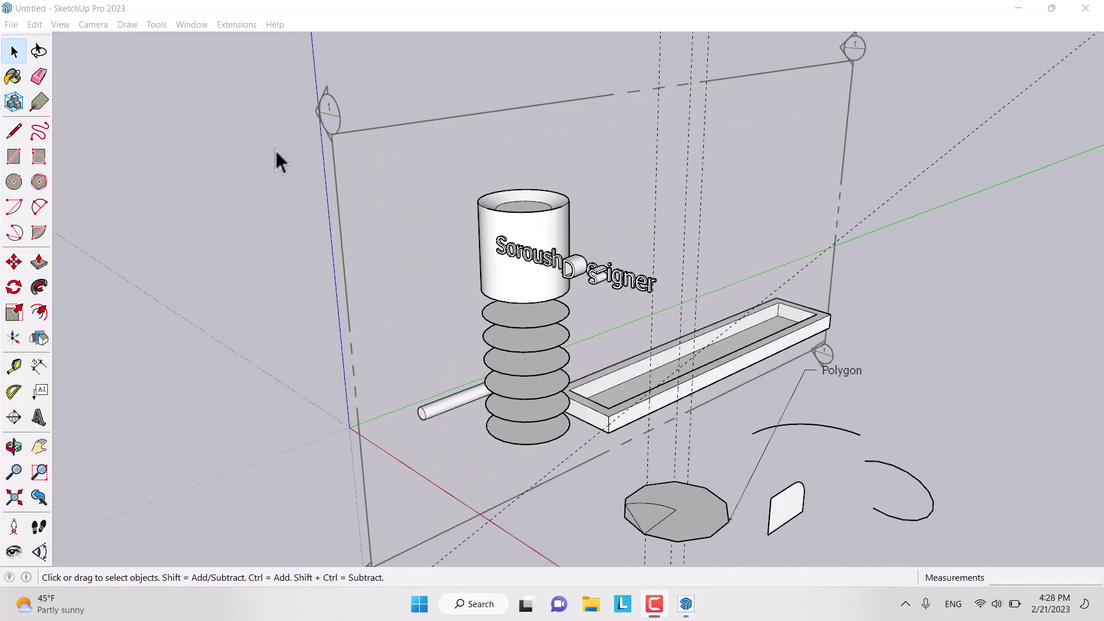